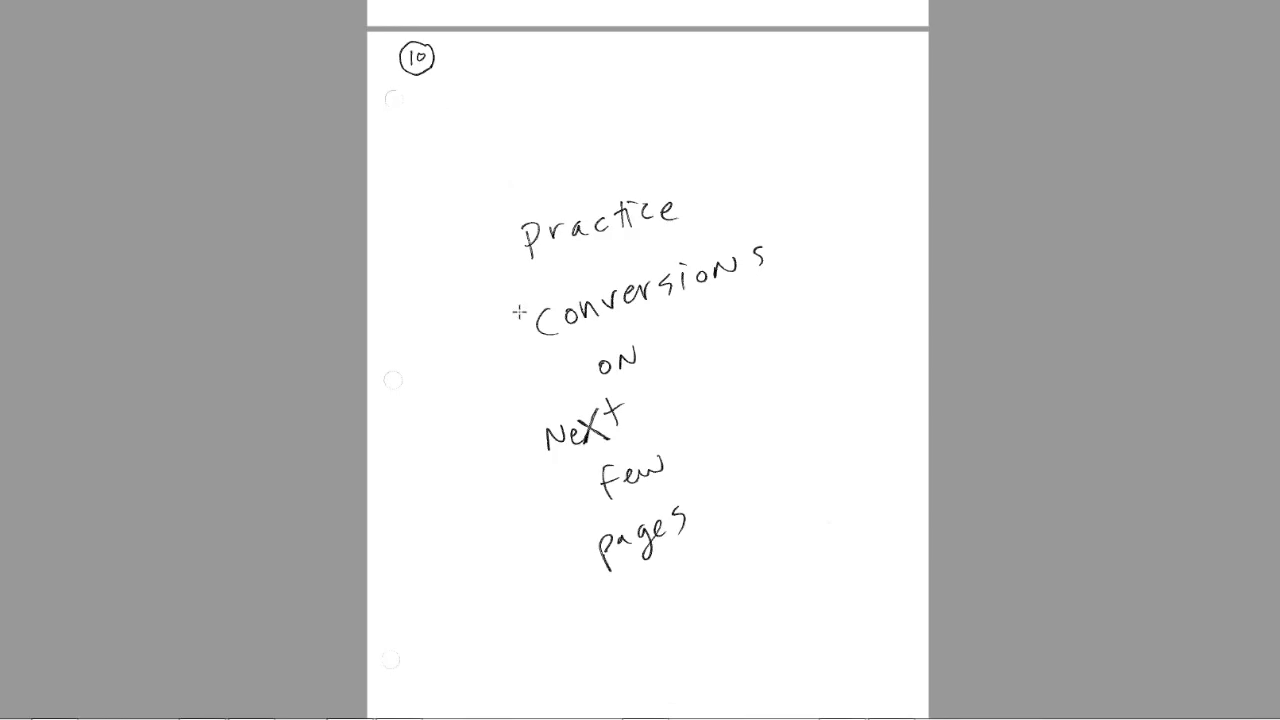
- Switch to the Excel percents workbook and examine the first numbers and display instructions on the % Number Format sheet
click(206, 718)
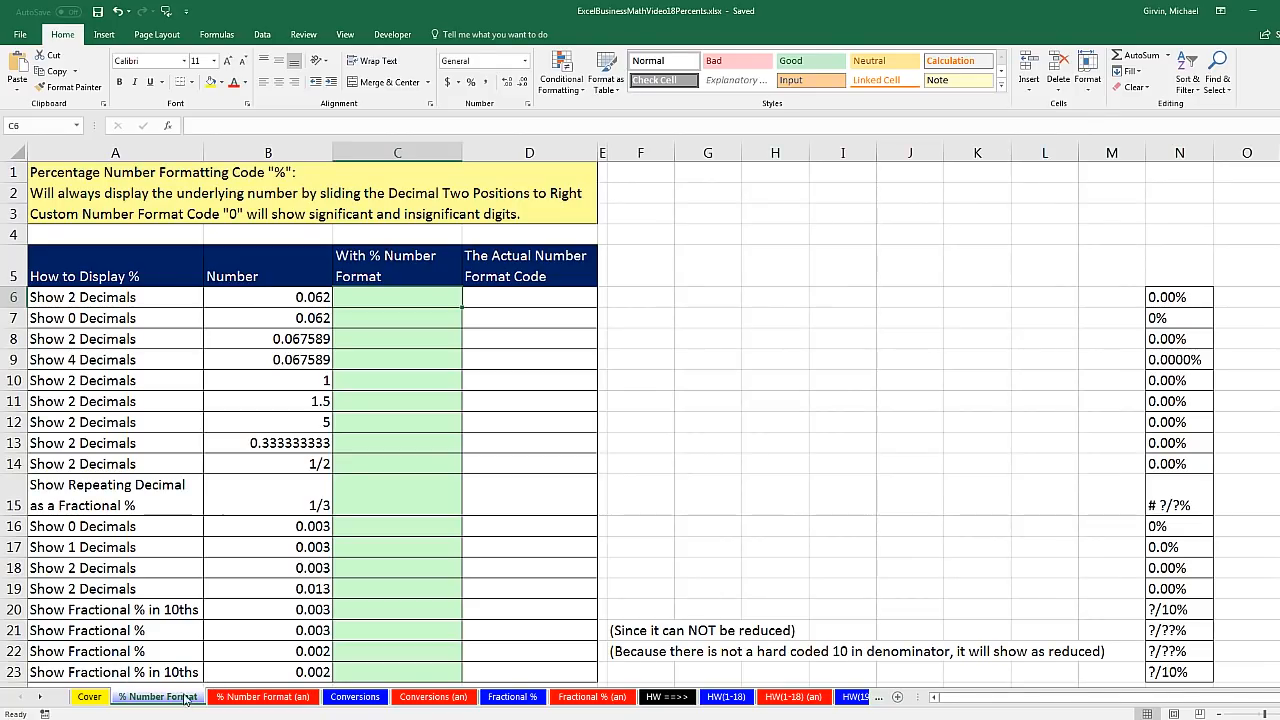
click(289, 300)
key(Down)
key(Down)
key(Down)
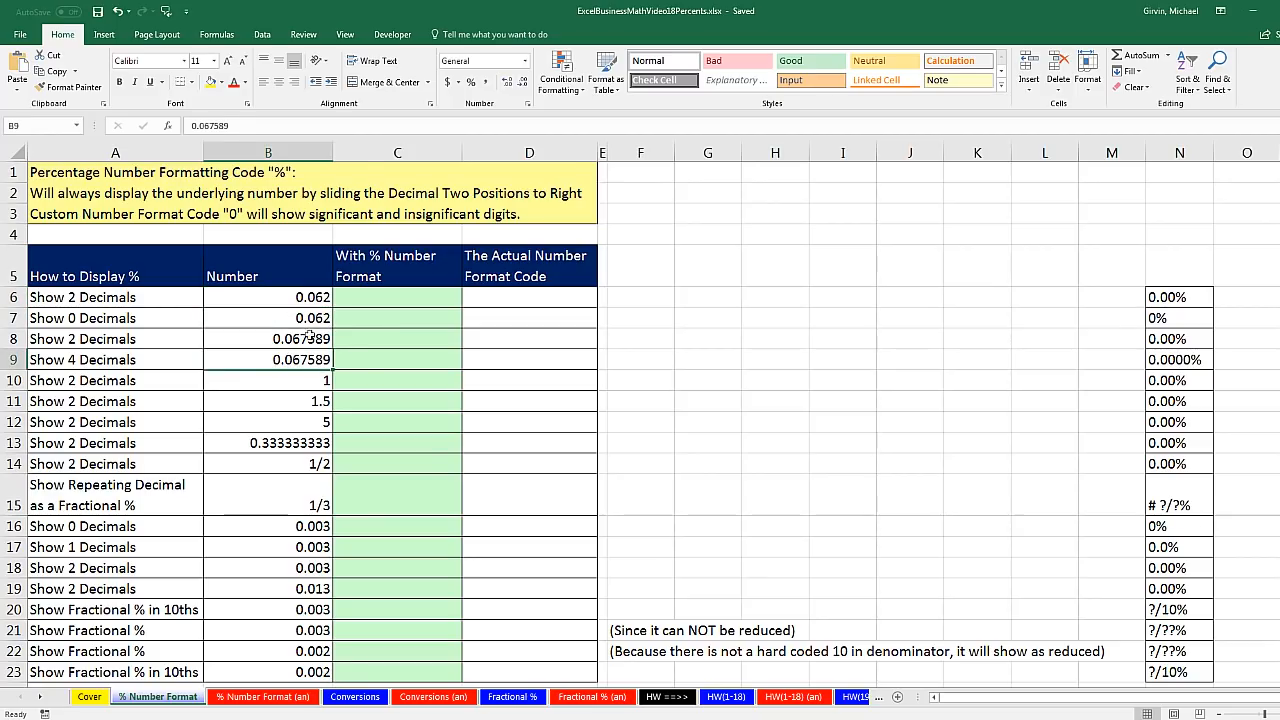
click(366, 339)
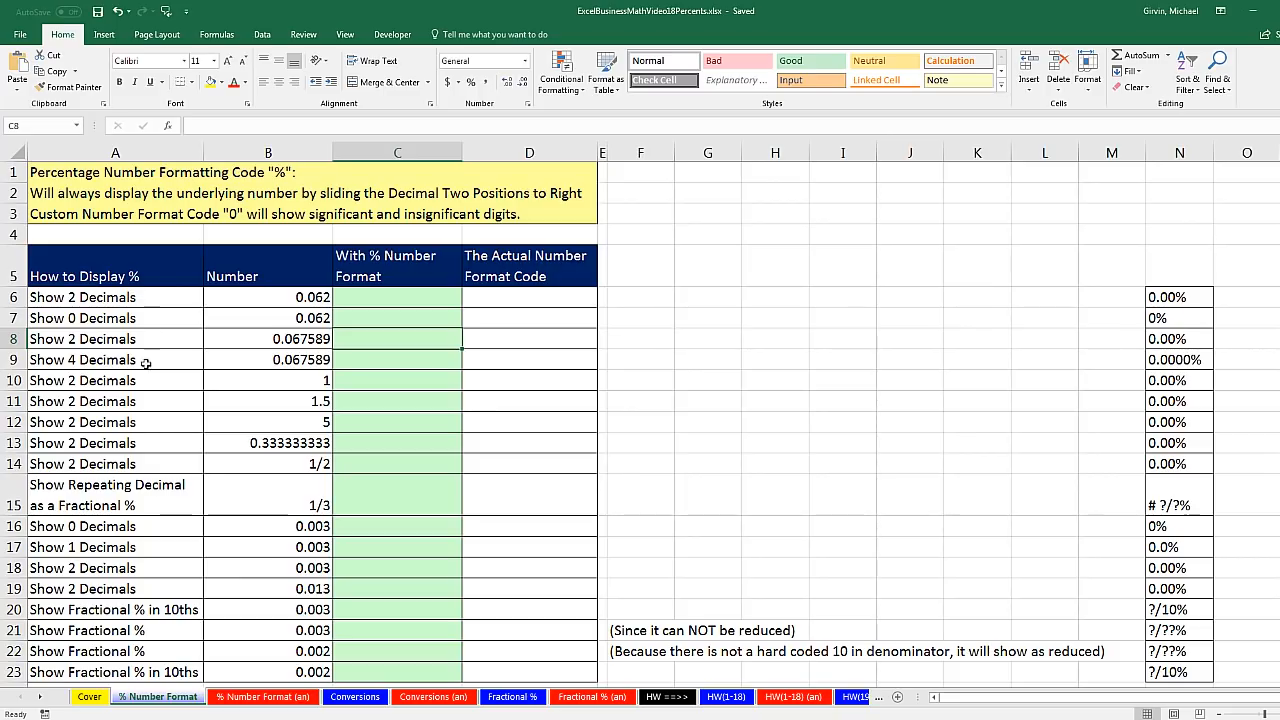
click(301, 302)
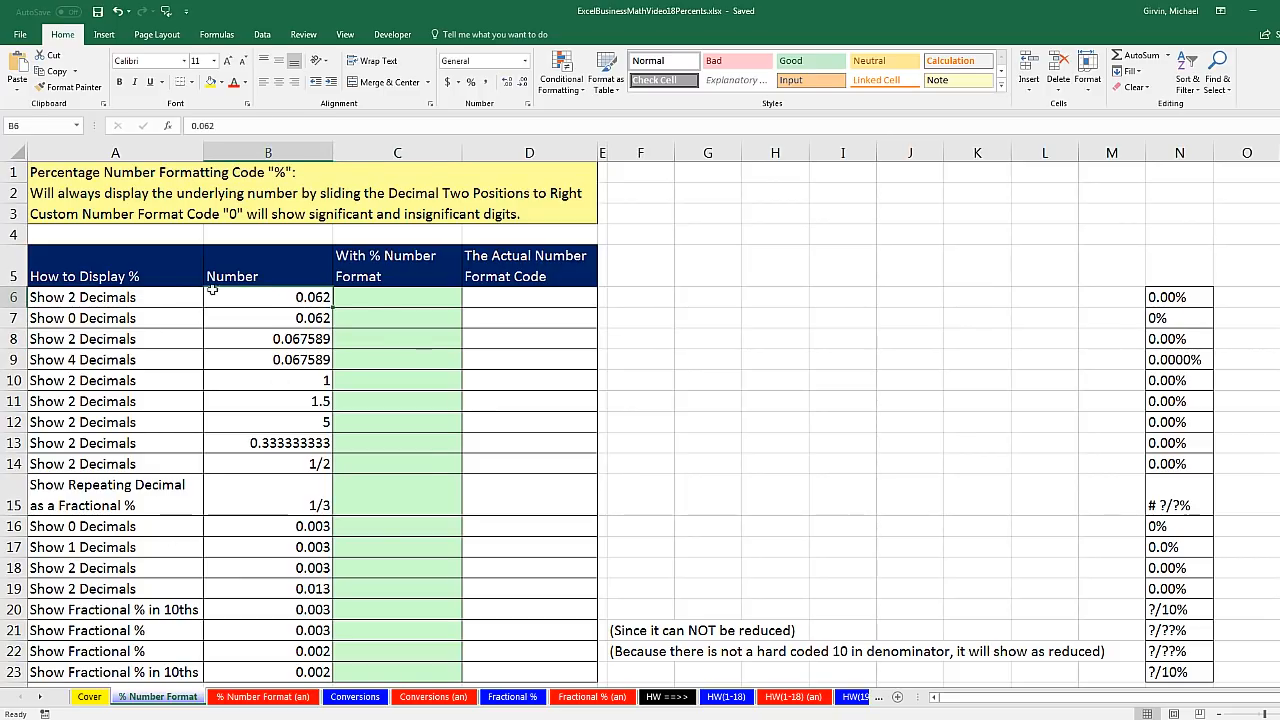
click(272, 318)
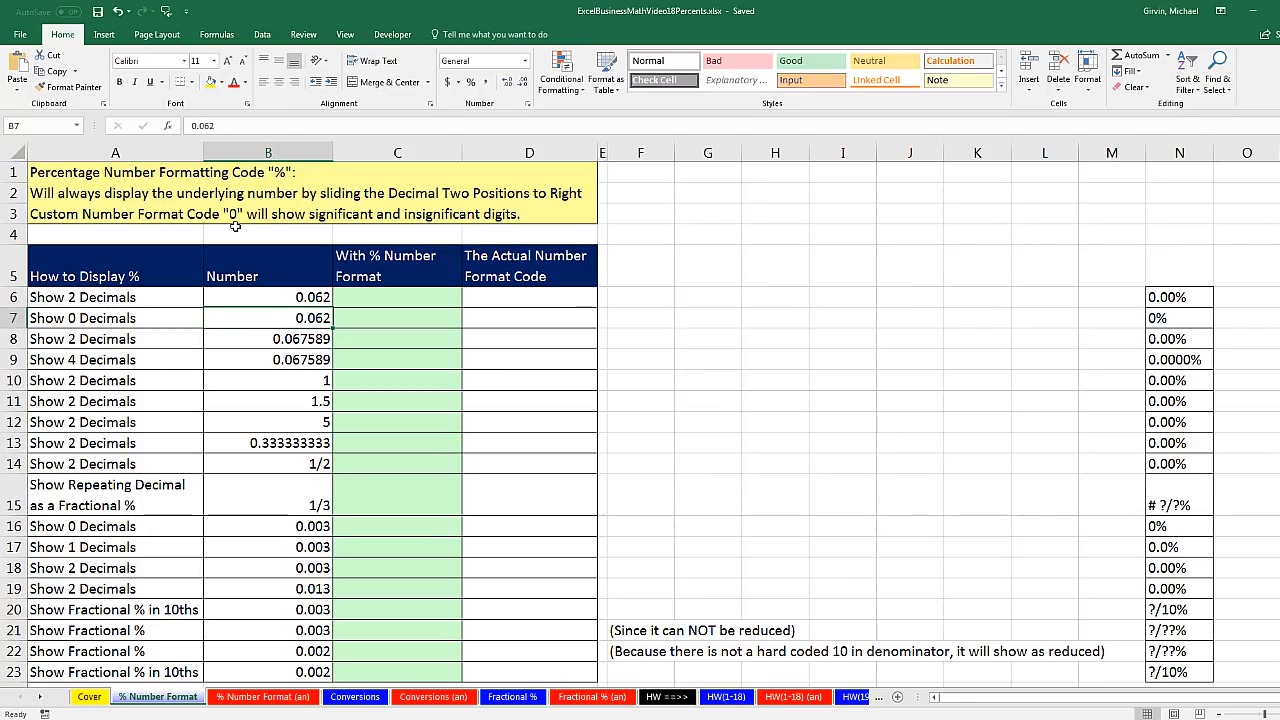
- Enter the formula =B6 in cell C6 and copy it down the With % Number Format column through row 23
click(352, 302)
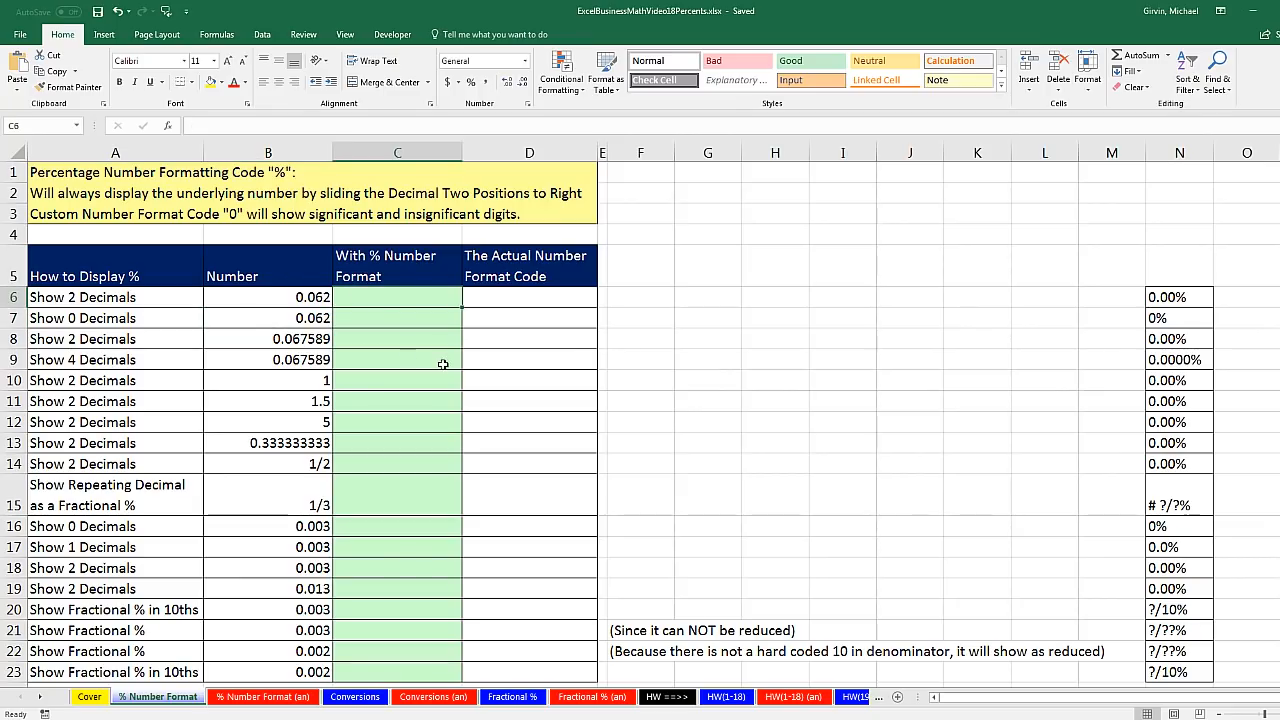
text(=)
key(Left)
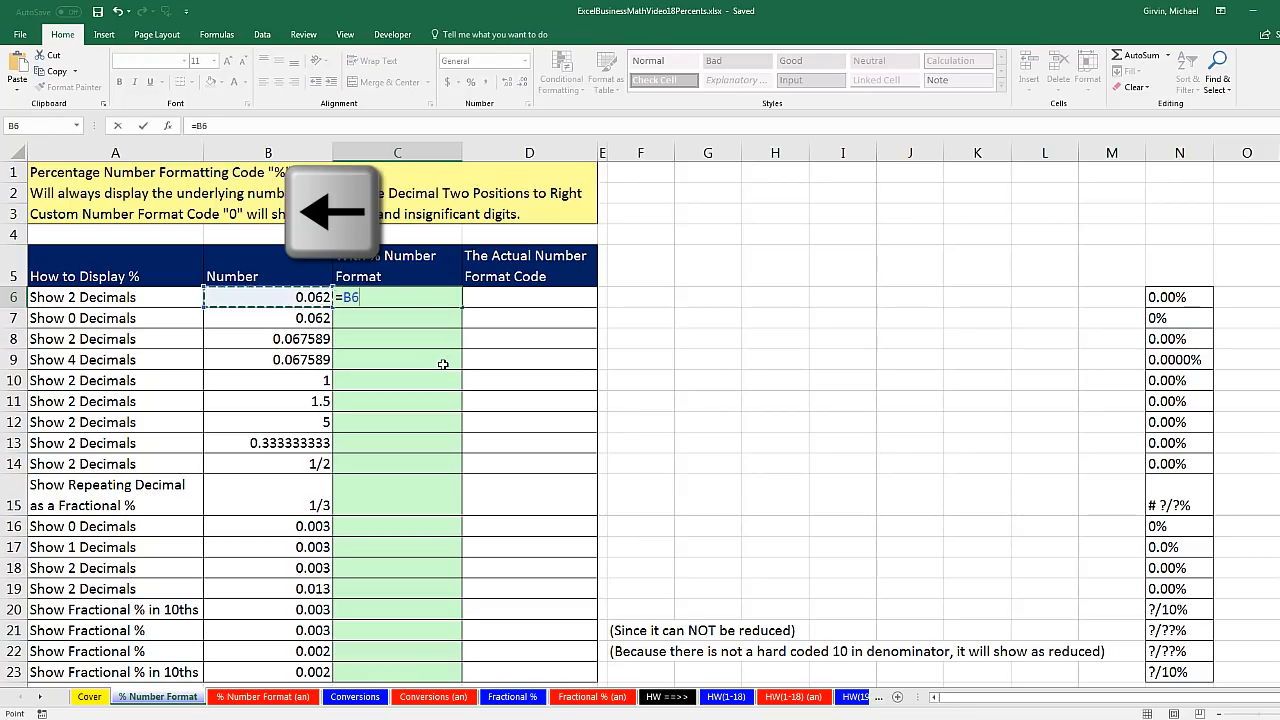
key(ctrl+Return)
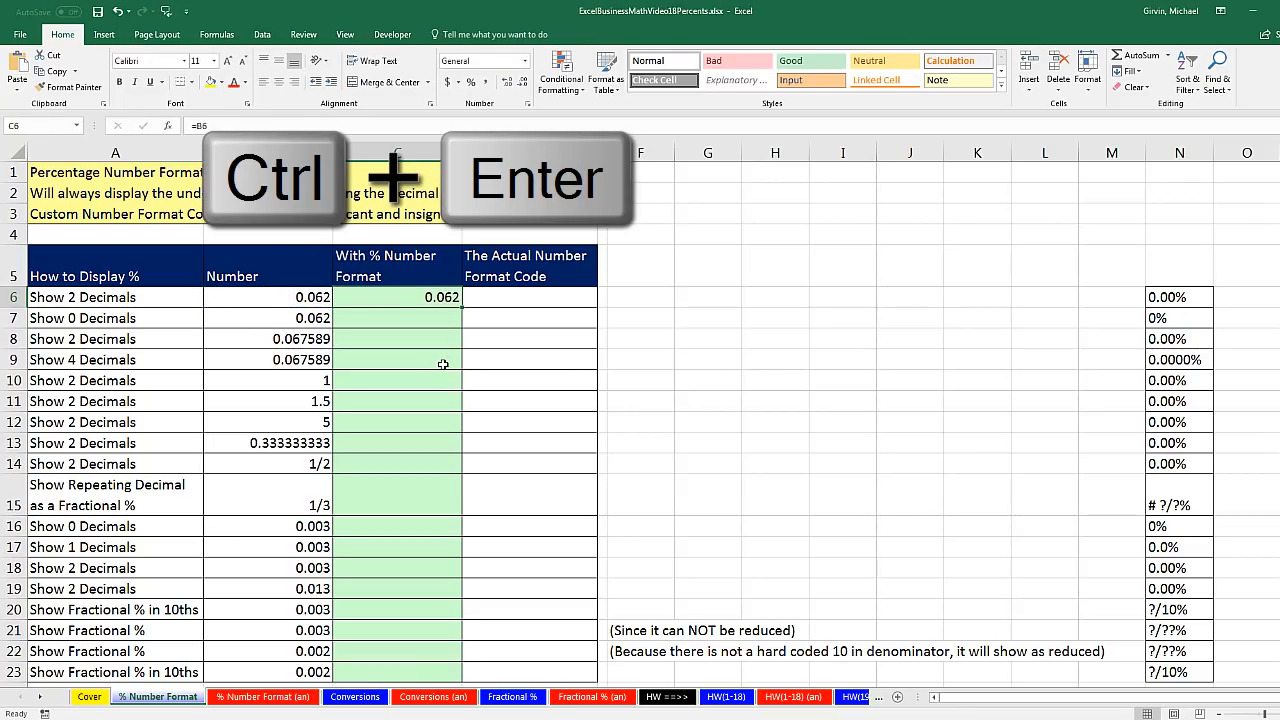
double_click(463, 309)
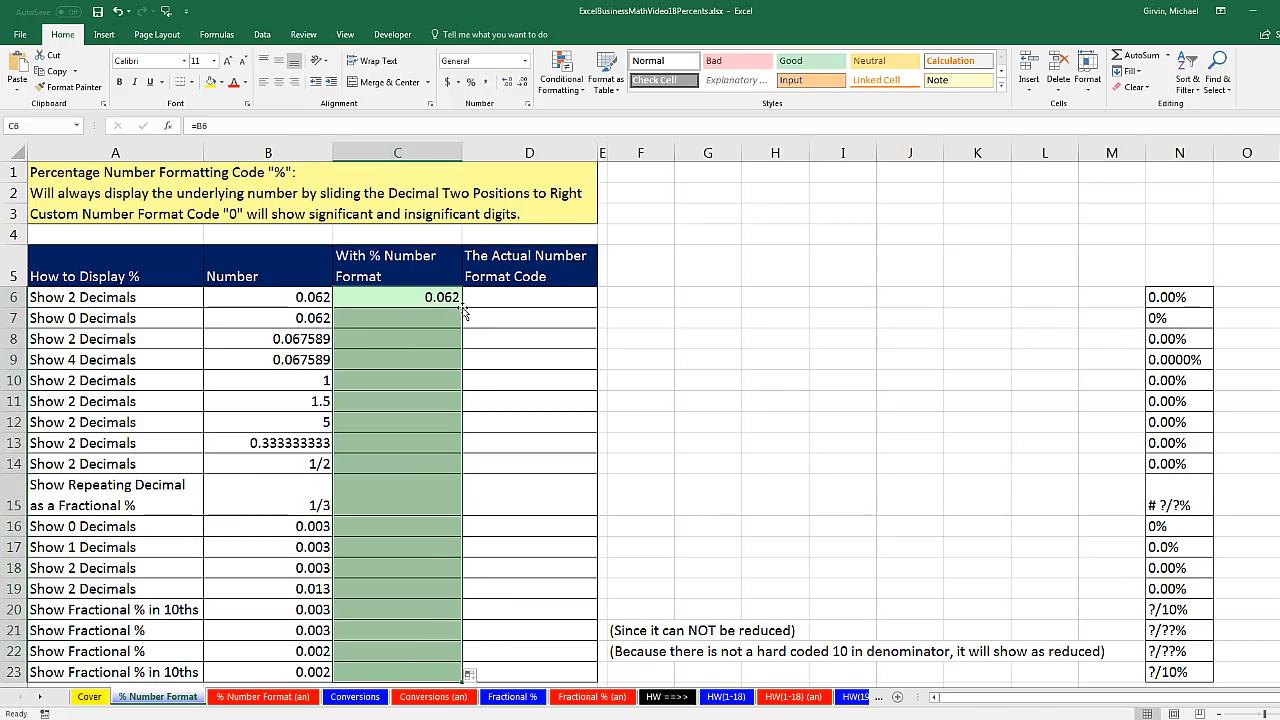
- Format cell C6 with the Percentage number format
click(403, 305)
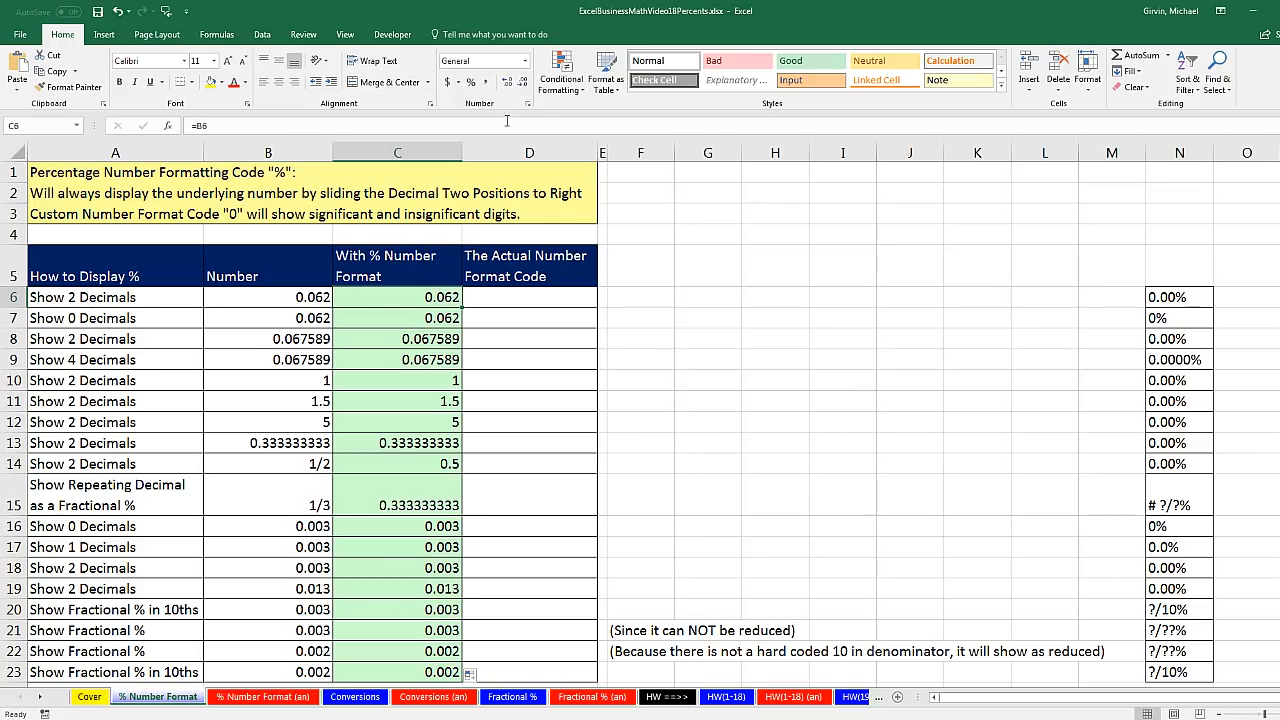
click(522, 63)
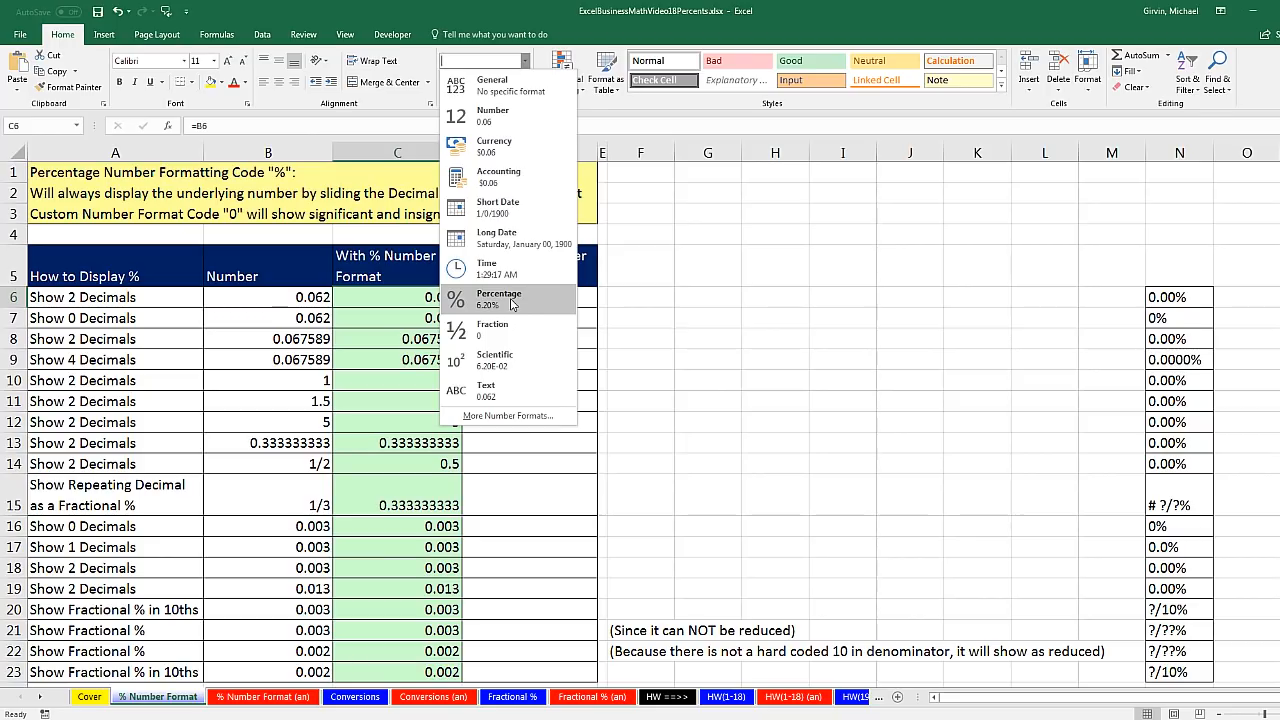
click(512, 304)
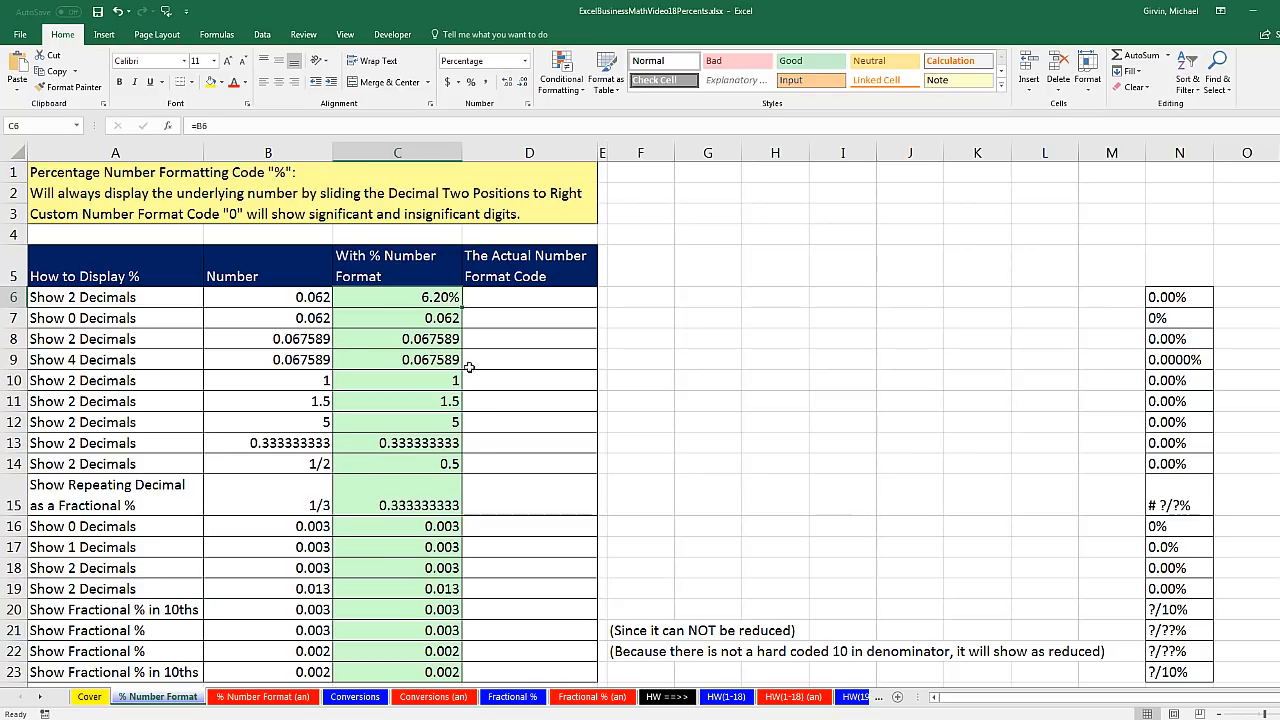
- Examine the custom number format code of cell C6, removing and restoring its percent sign, and keep 0.00%
key(ctrl+1)
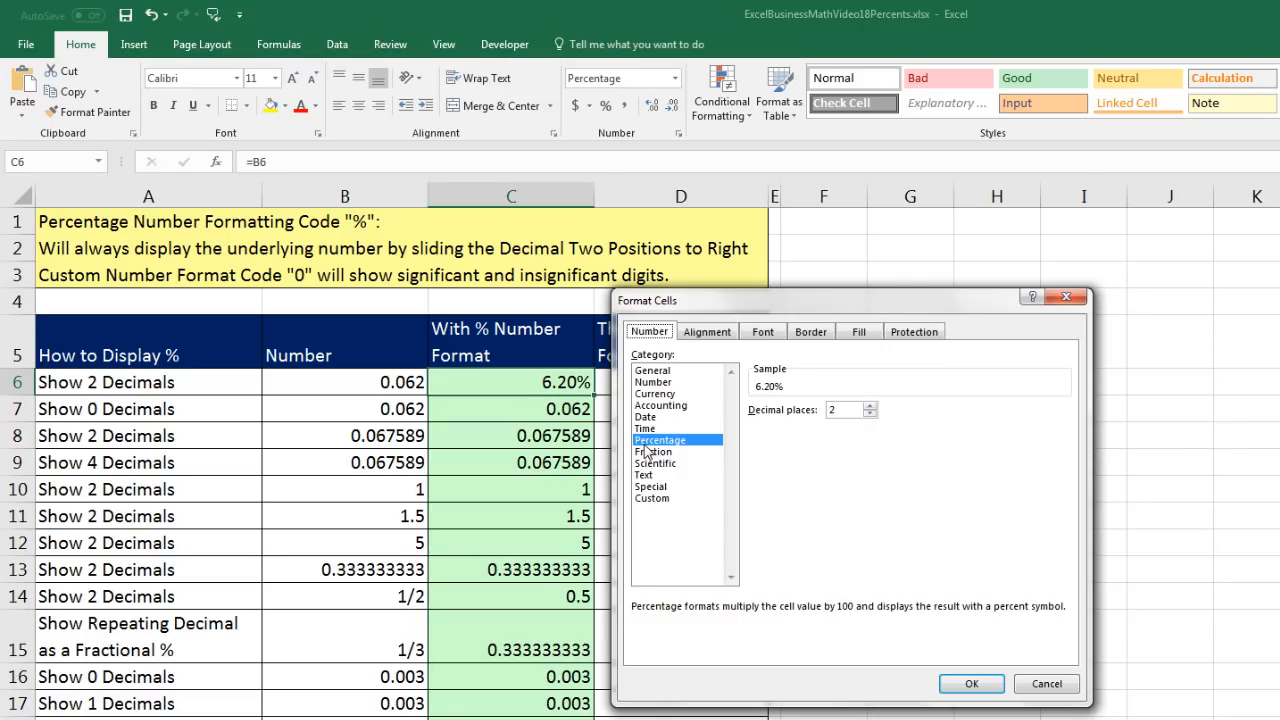
click(649, 498)
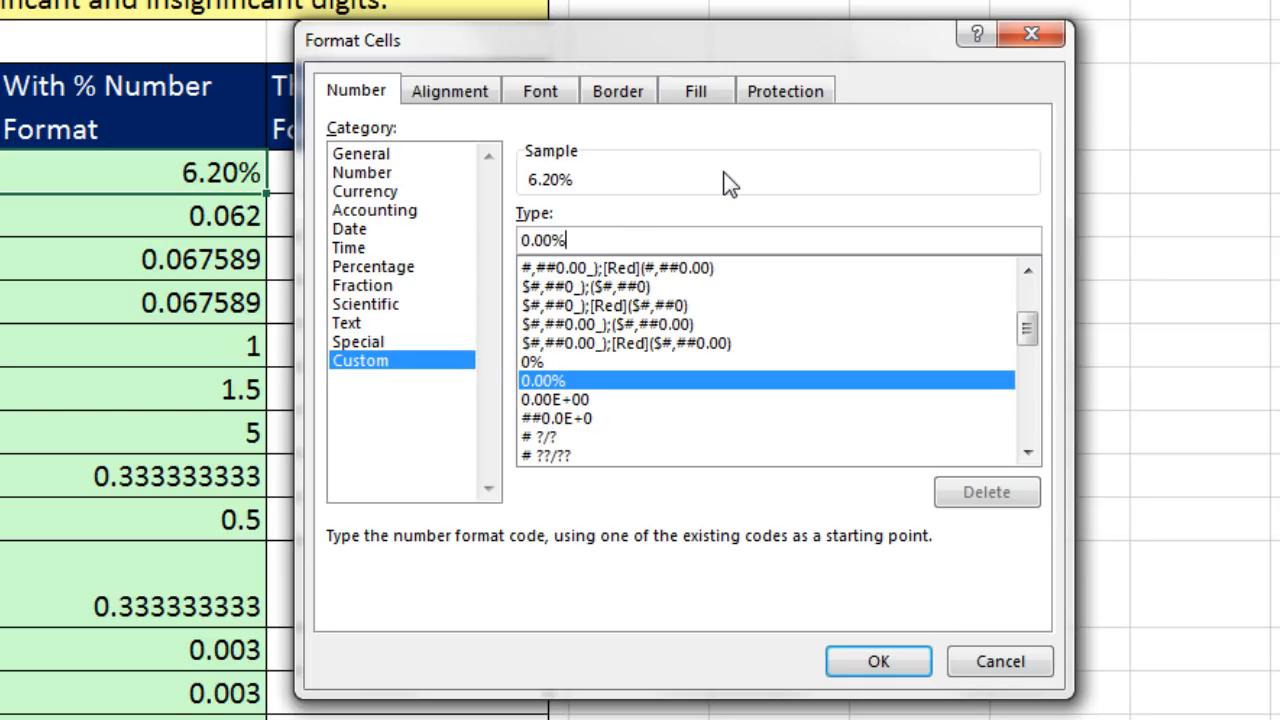
key(BackSpace)
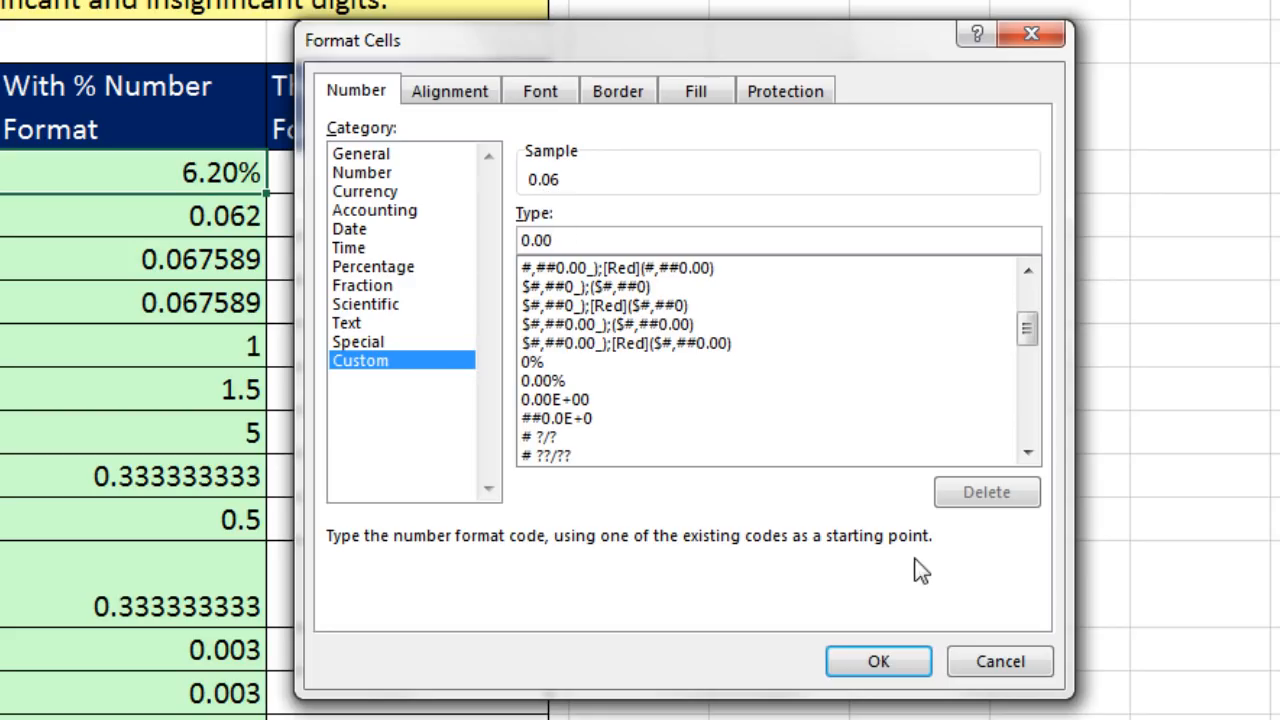
text(%)
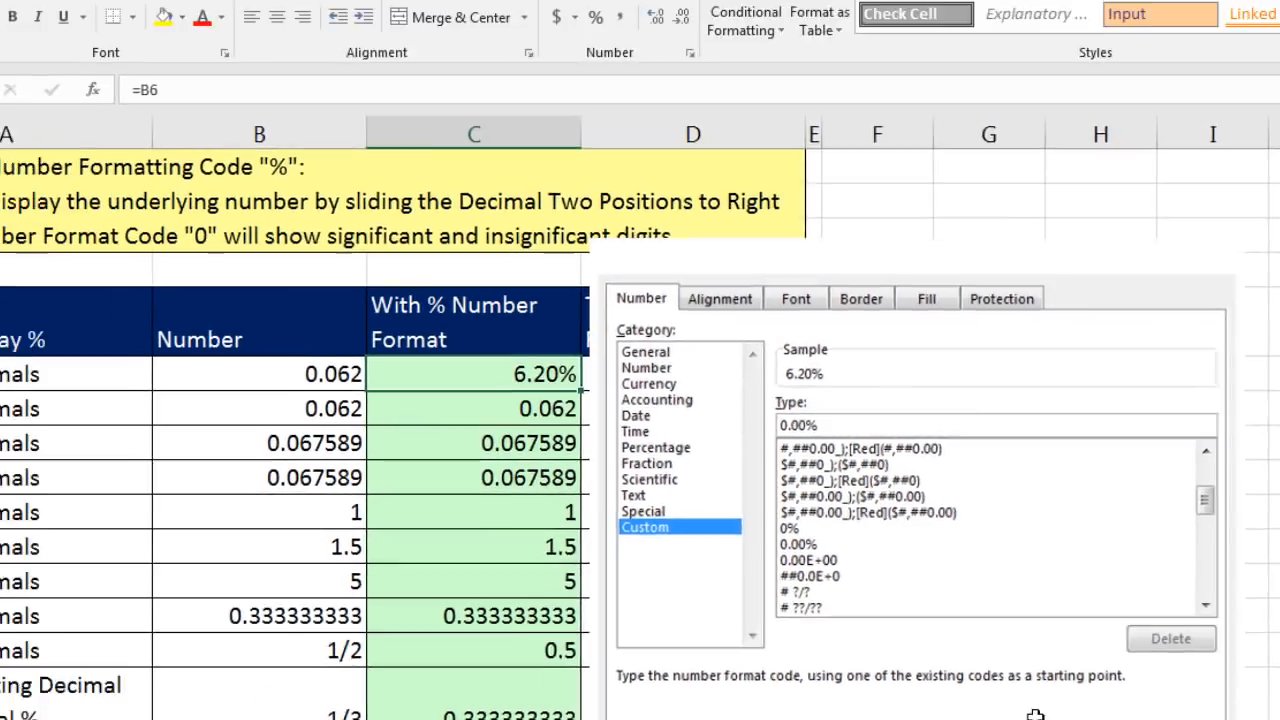
click(878, 662)
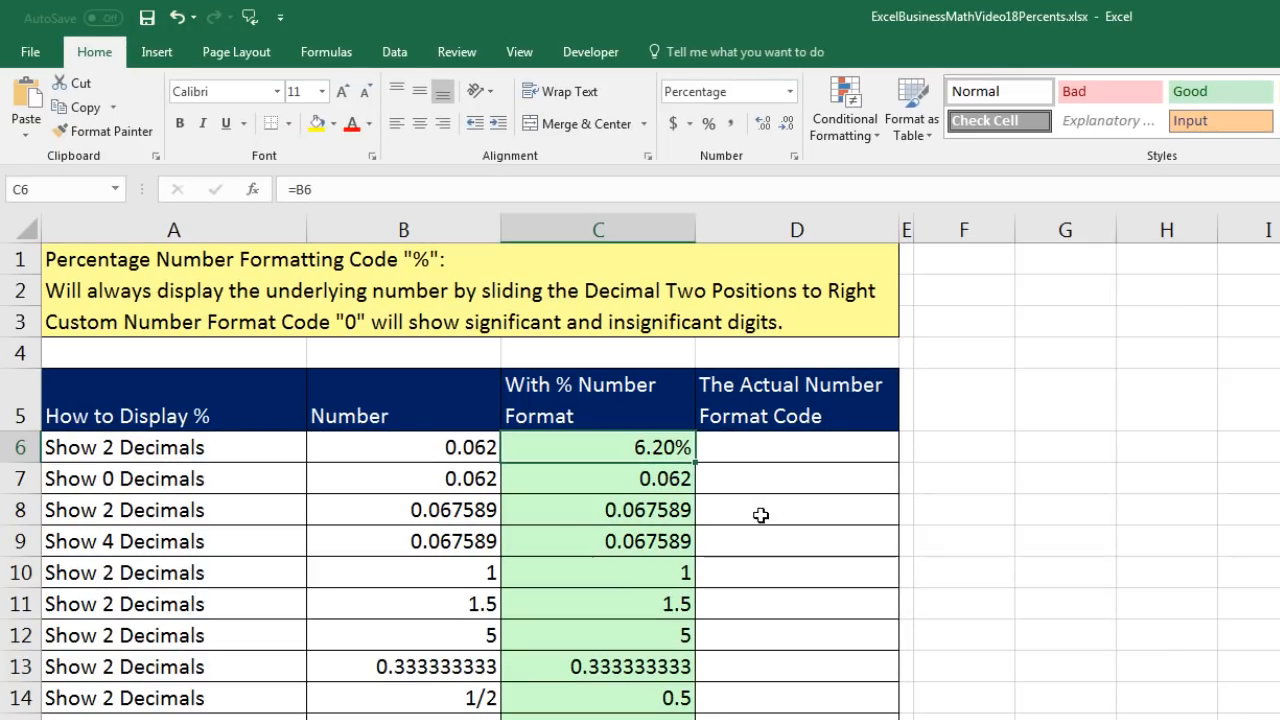
- Apply the Percent Style to cell C7 and check its custom number format code
click(606, 480)
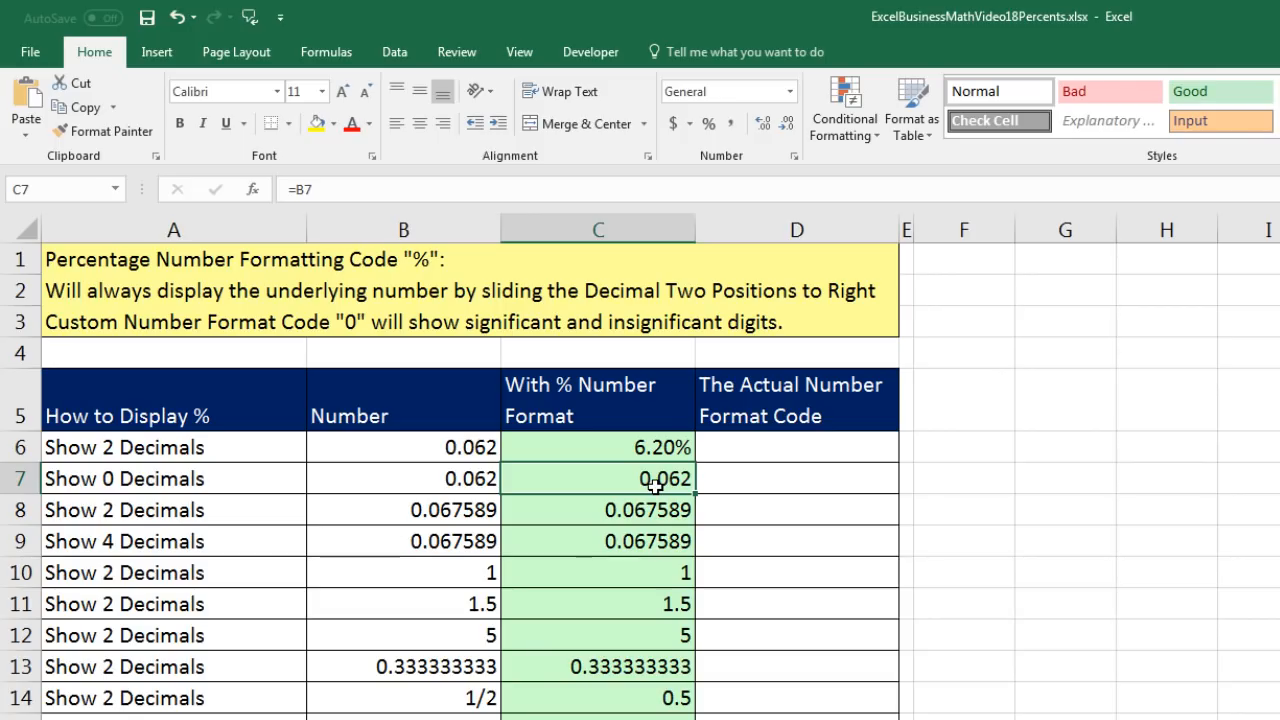
click(709, 124)
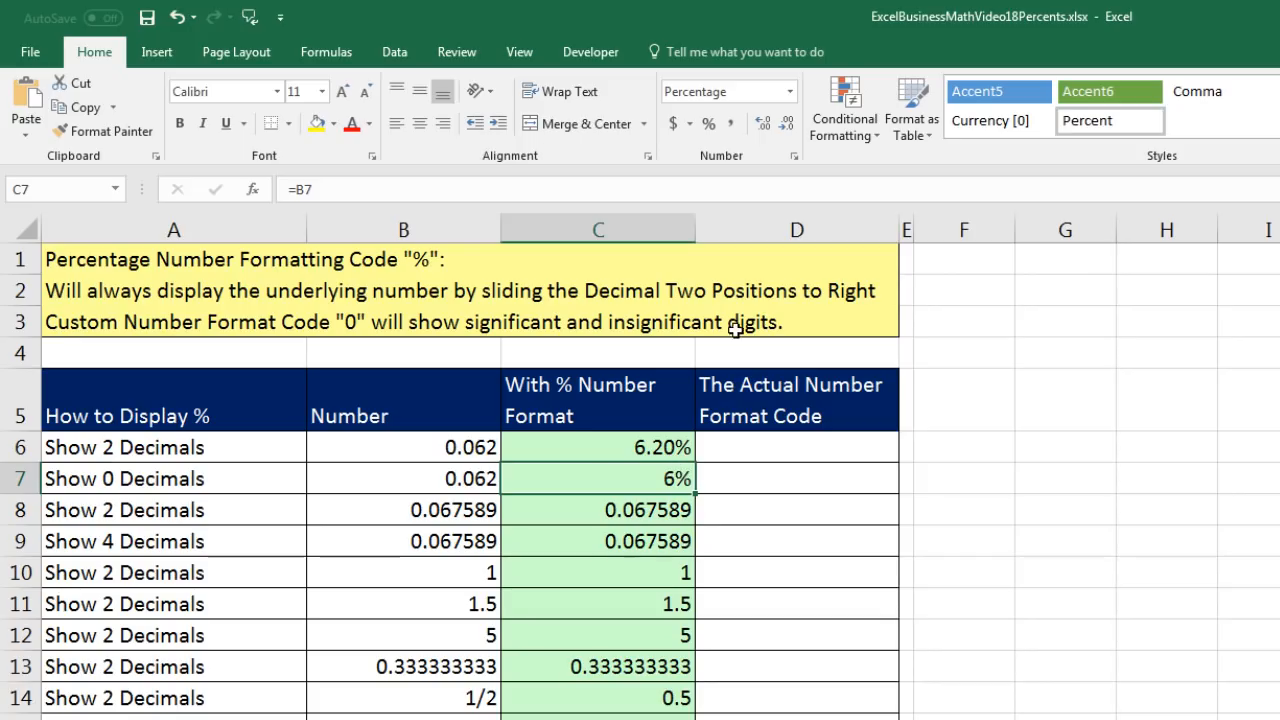
key(ctrl+1)
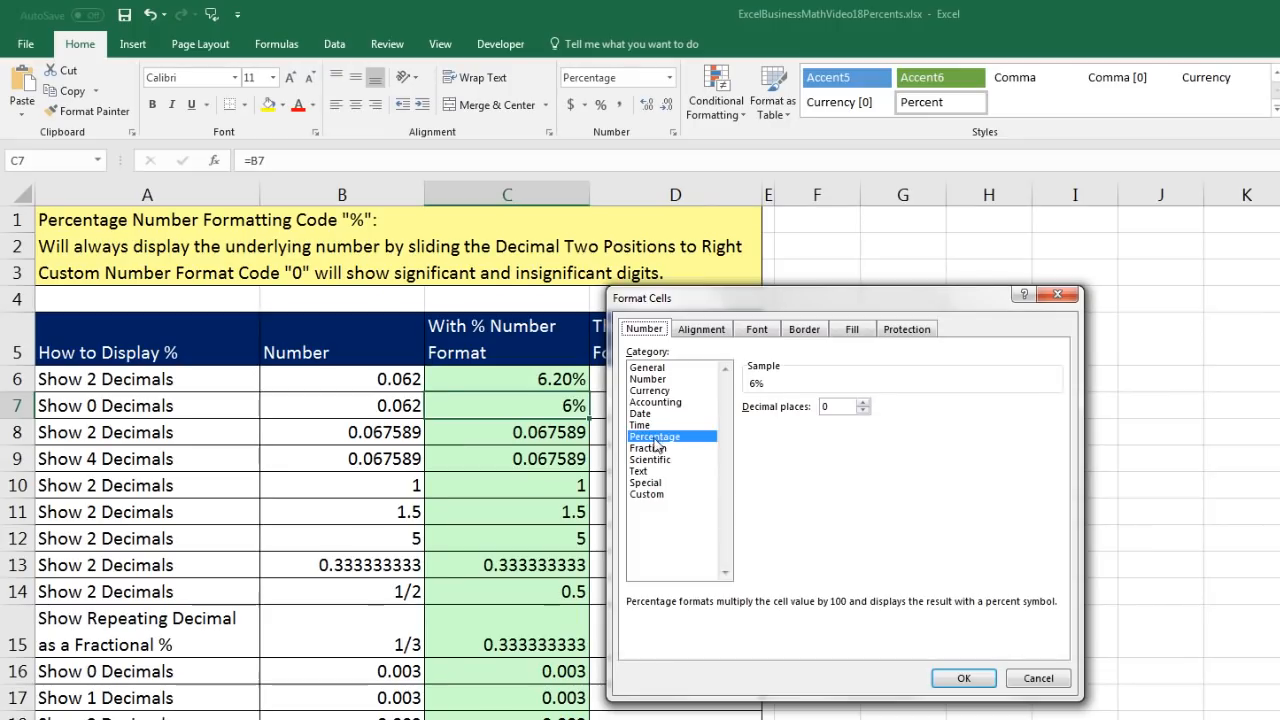
click(658, 495)
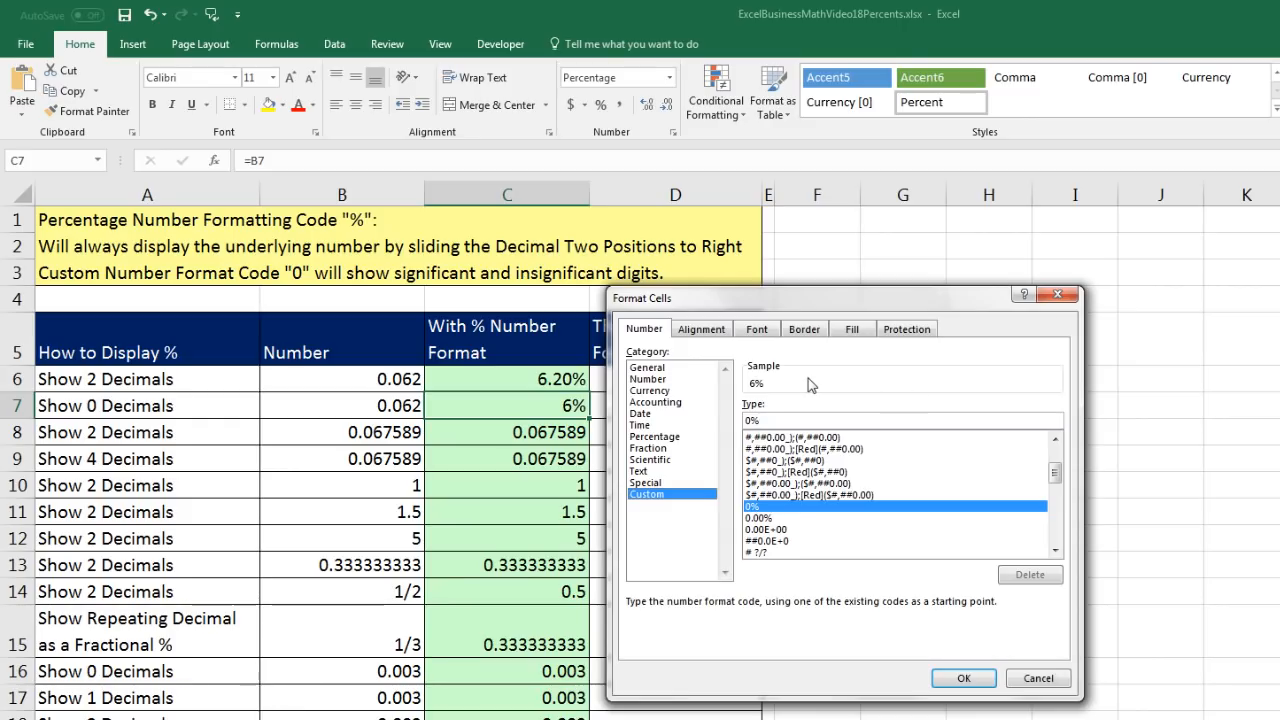
click(960, 677)
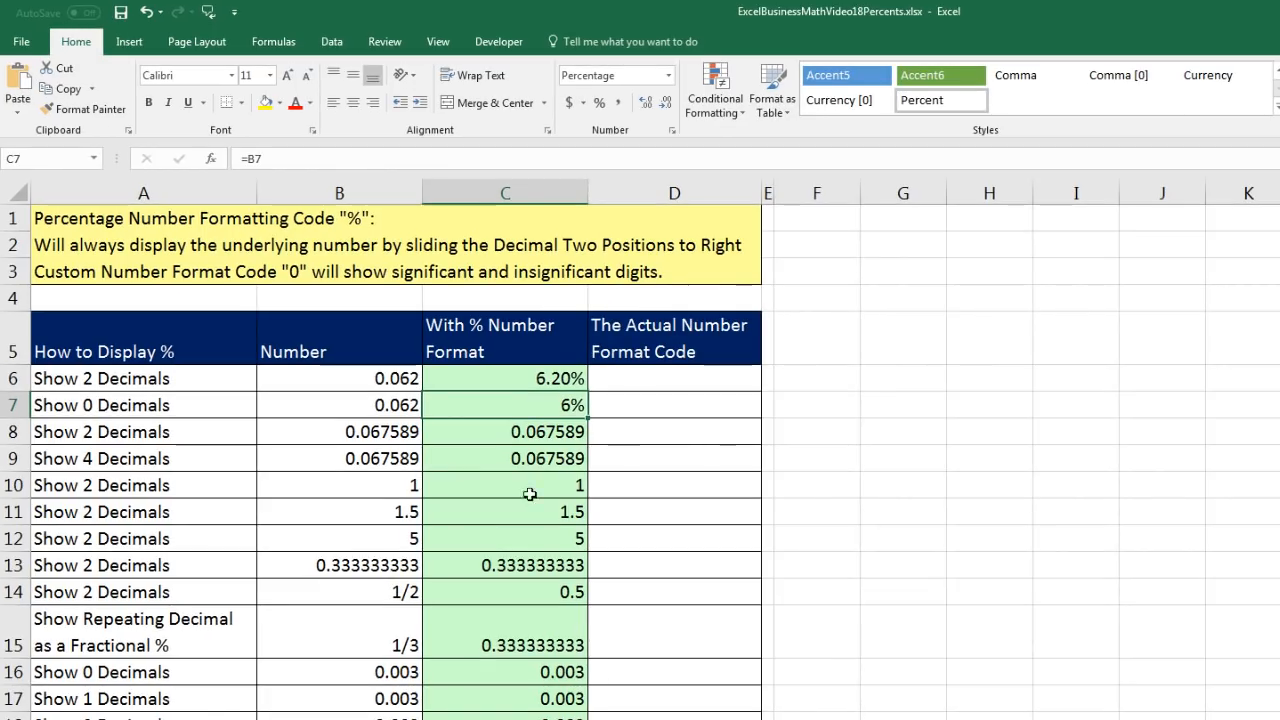
- Give cell C8 the custom number format 0.00%, trying out 0.0000% before settling on two decimals
click(510, 432)
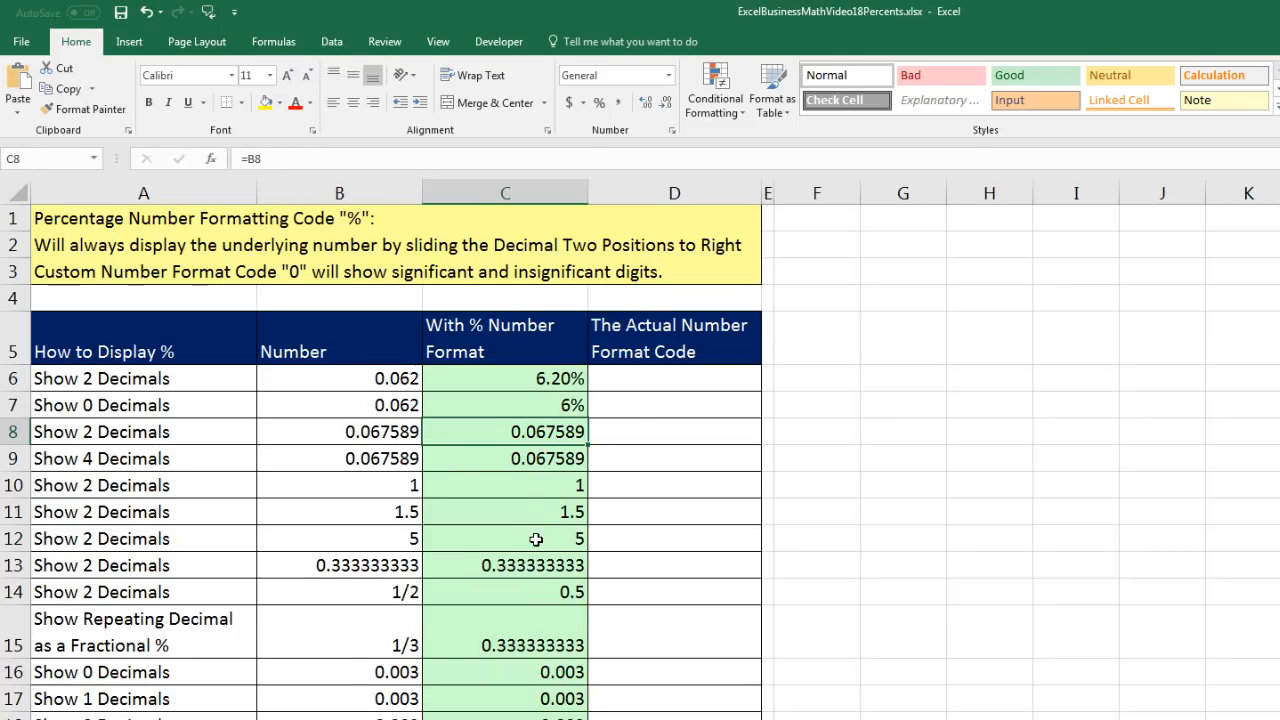
key(ctrl+1)
click(740, 462)
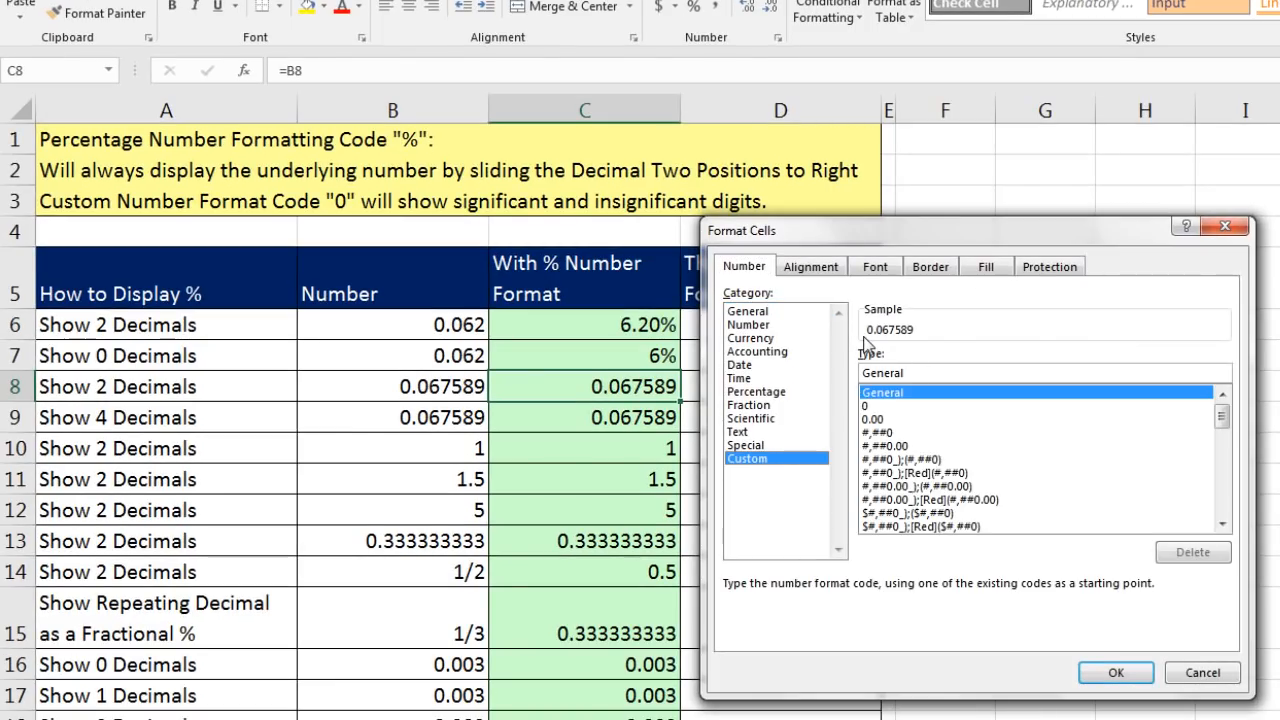
drag(928, 372, 840, 372)
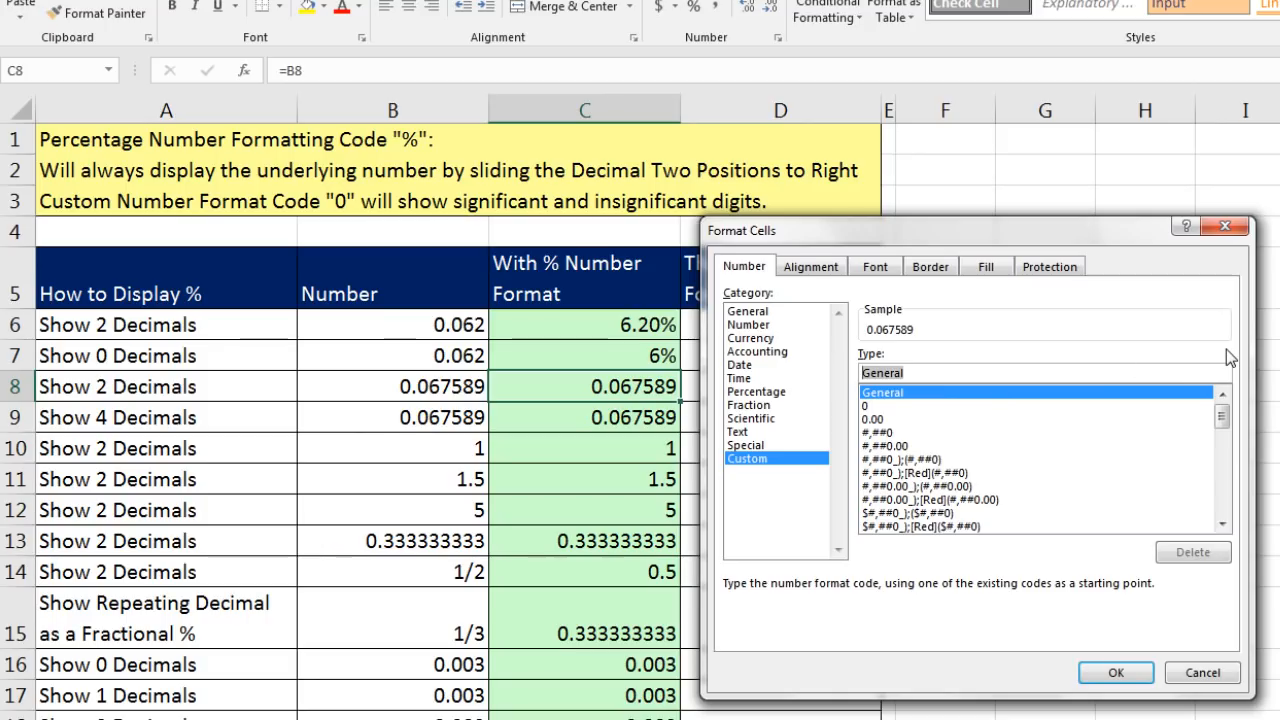
text(0.00)
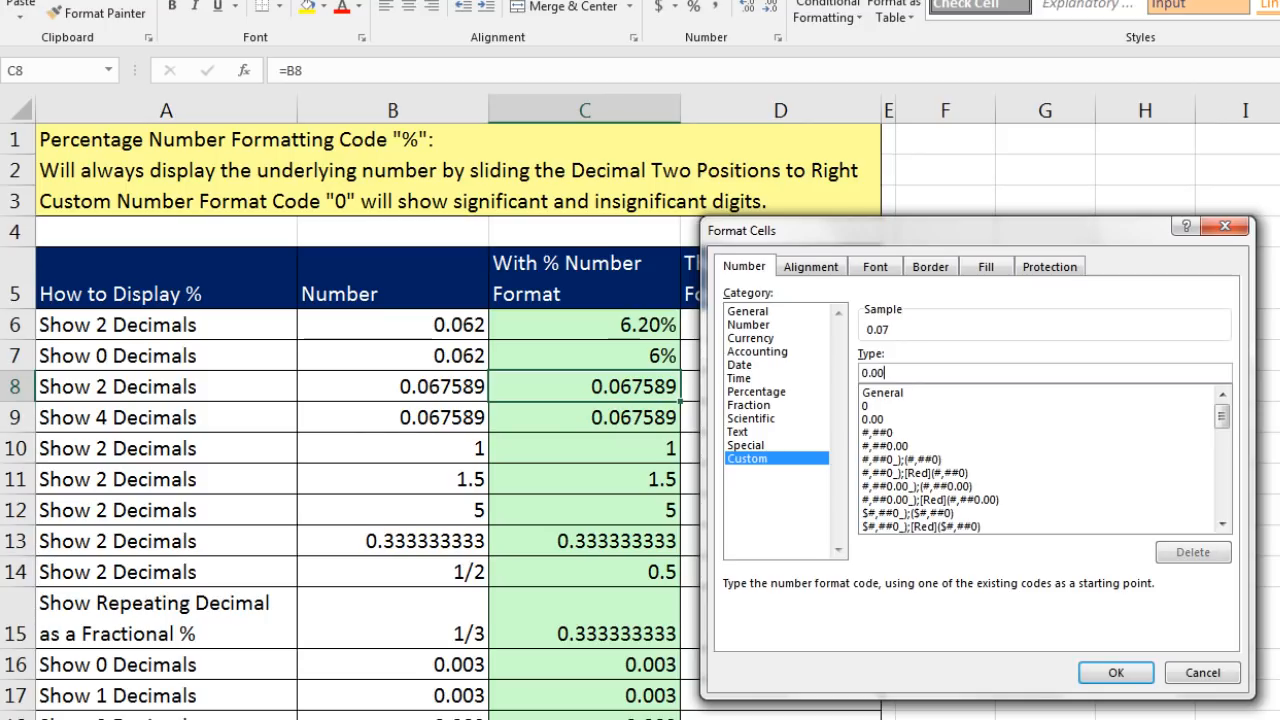
text(%)
text(00)
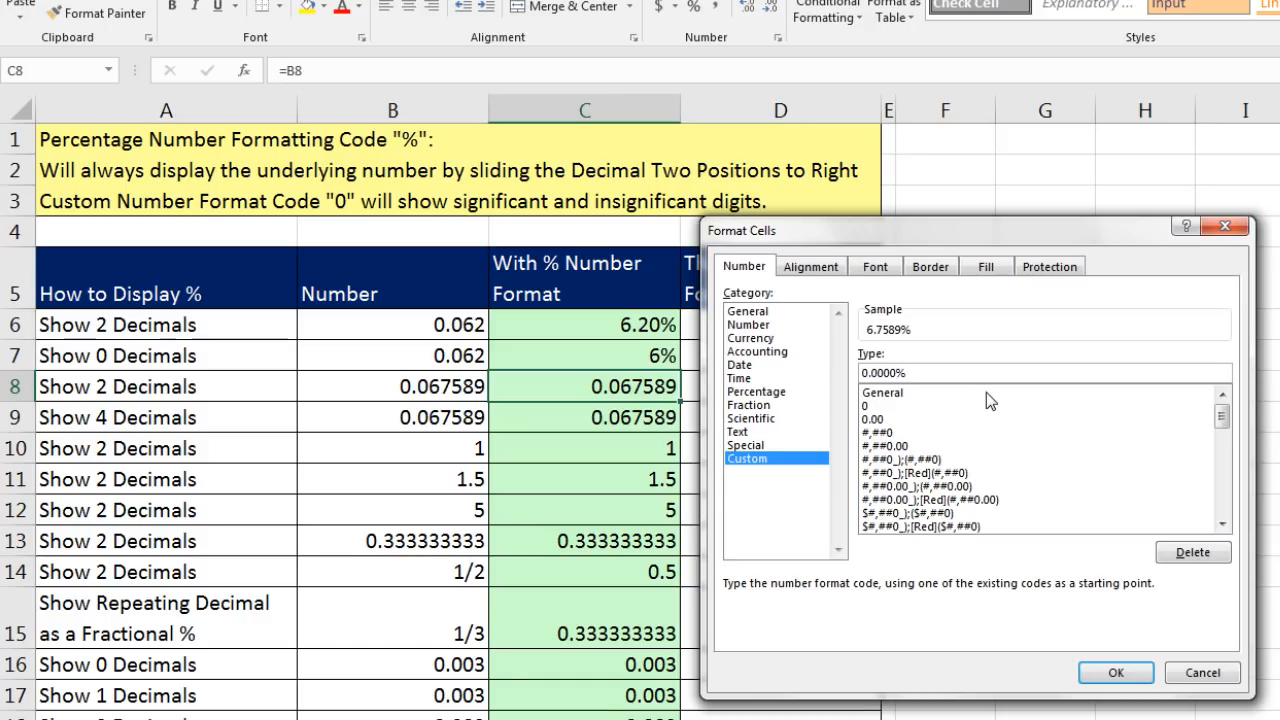
key(BackSpace)
key(BackSpace)
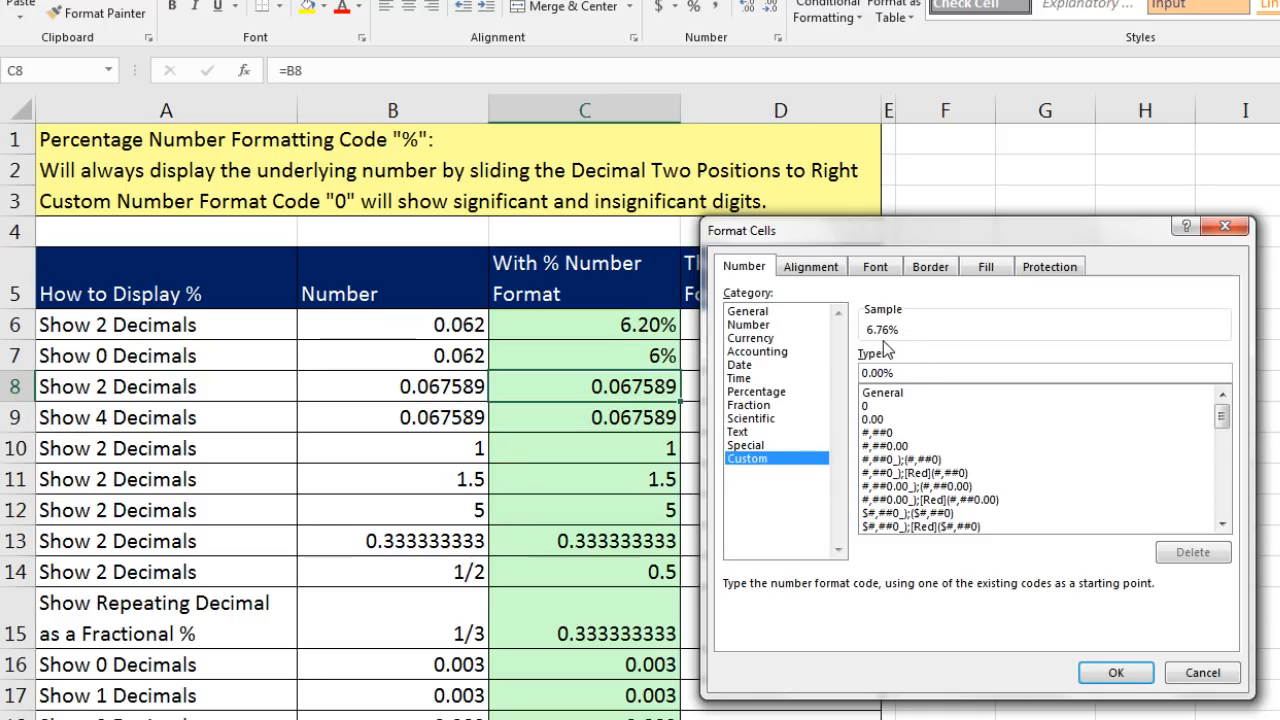
click(1116, 672)
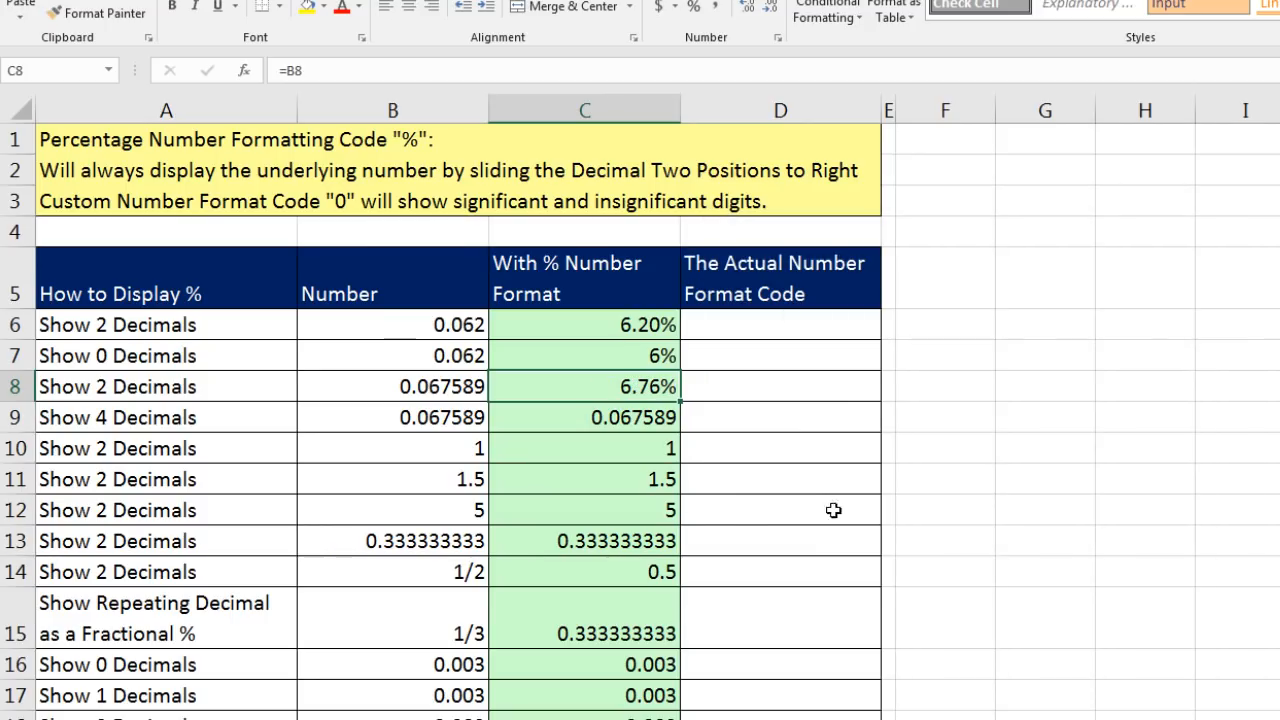
- Give cell C9 the custom number format 0.0000% to show four decimals
click(652, 422)
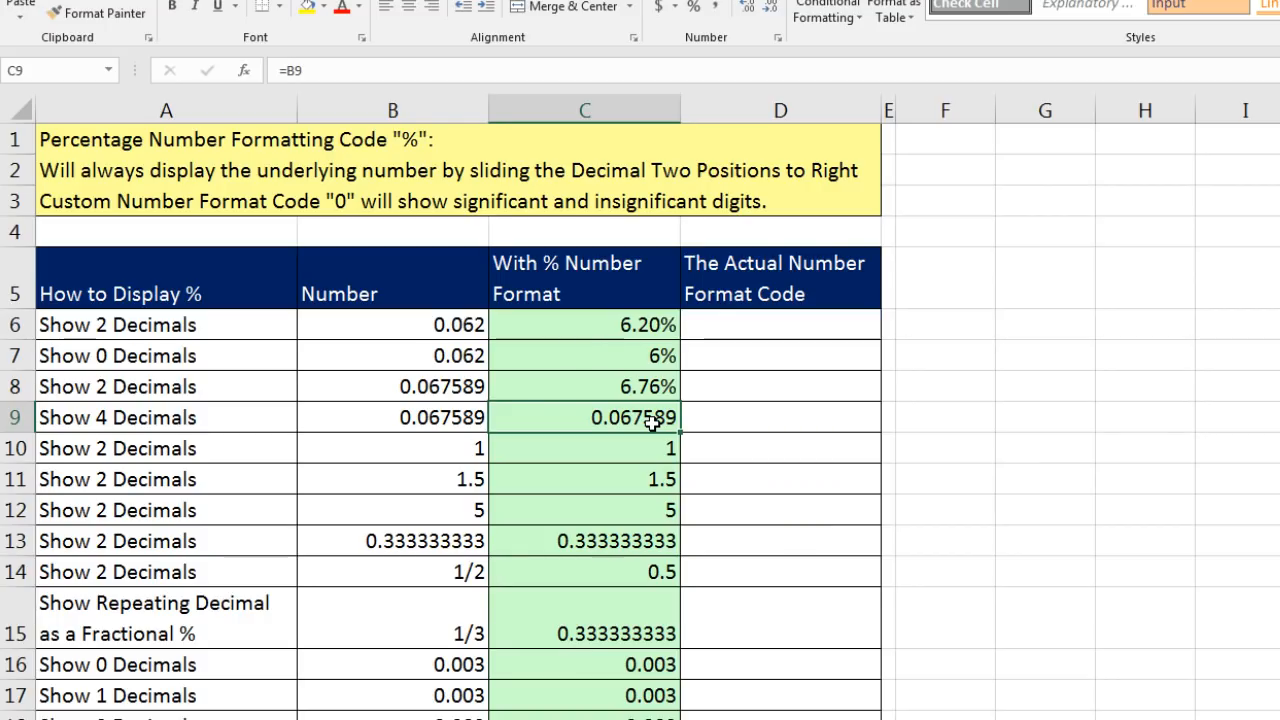
key(ctrl+1)
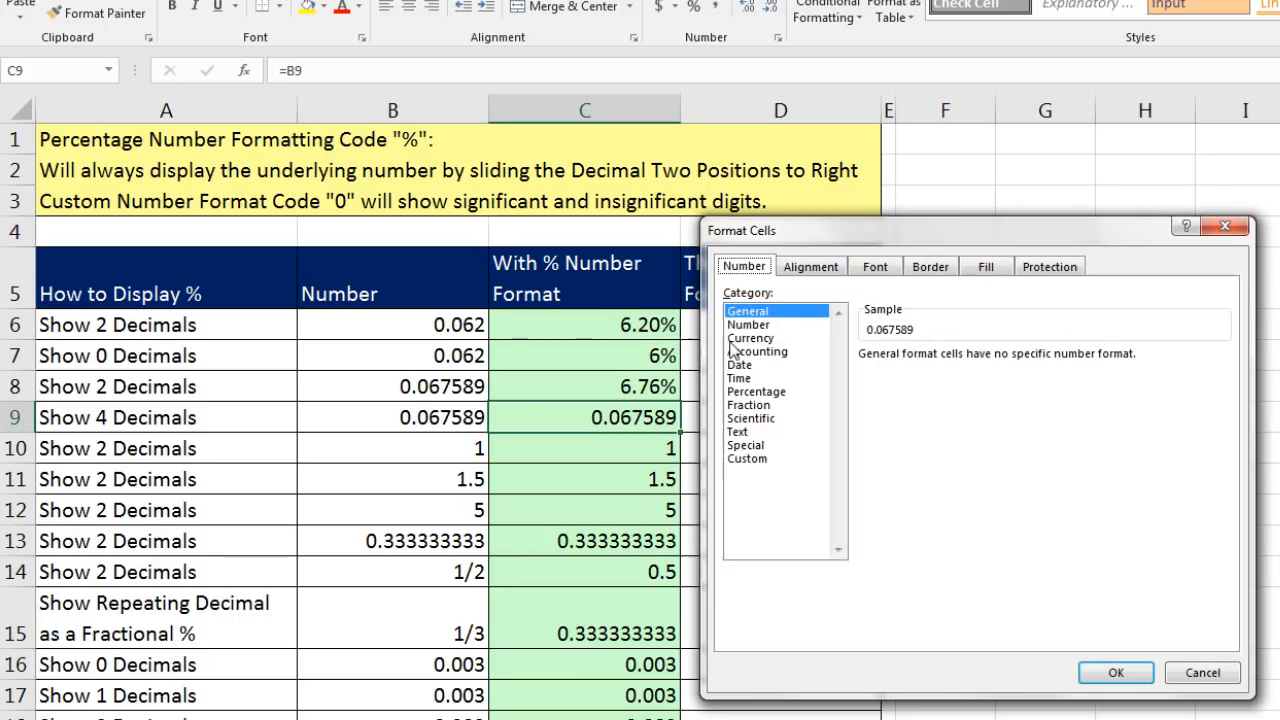
click(752, 458)
drag(914, 374, 814, 369)
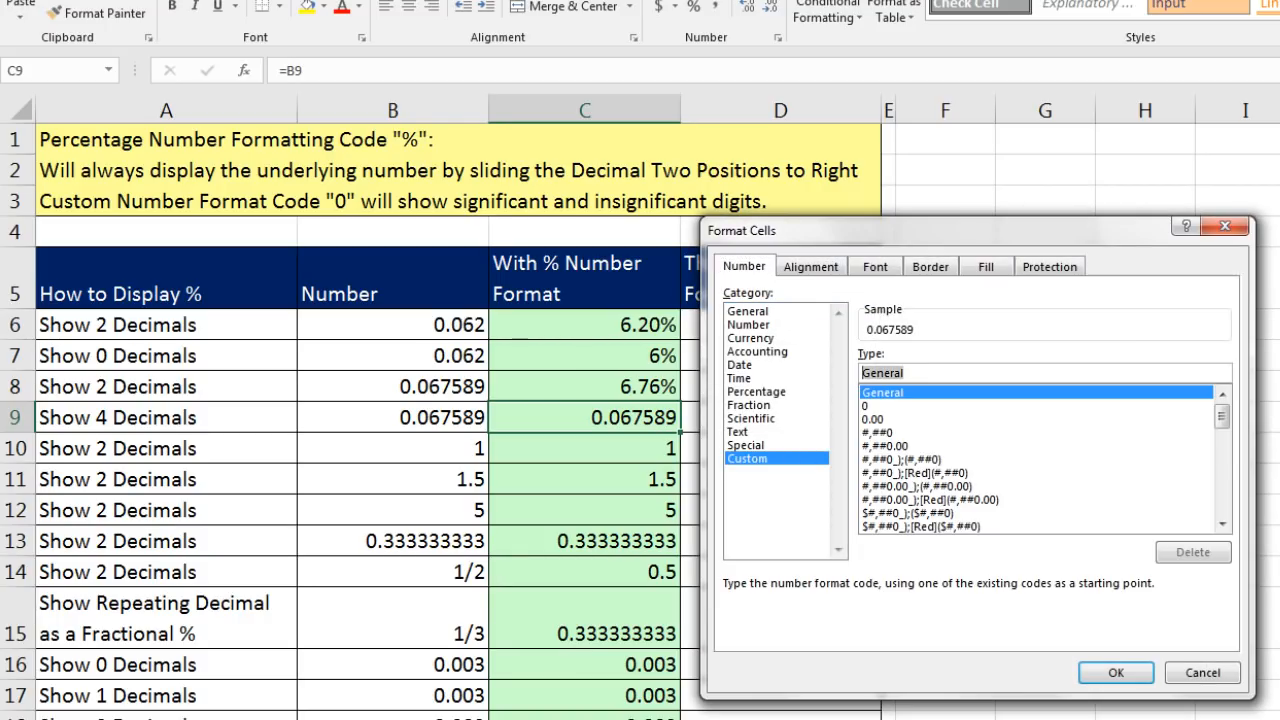
key(BackSpace)
text(0)
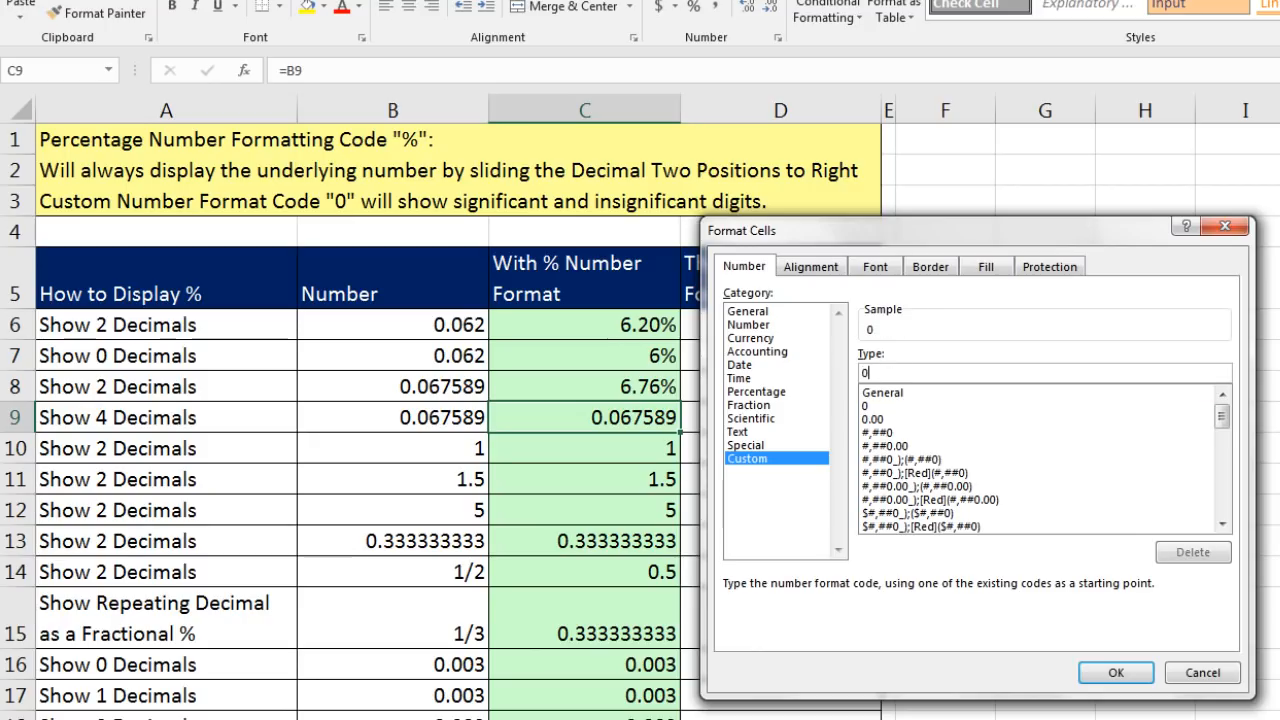
text(.0000)
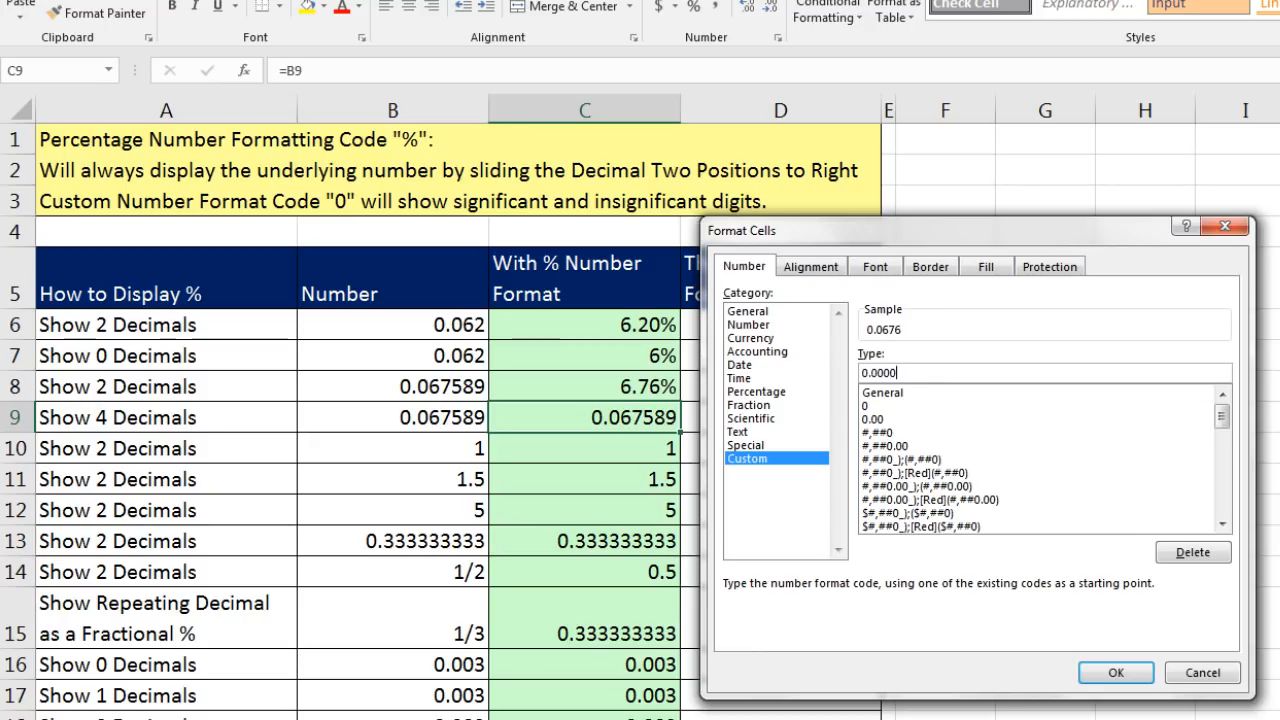
text(%)
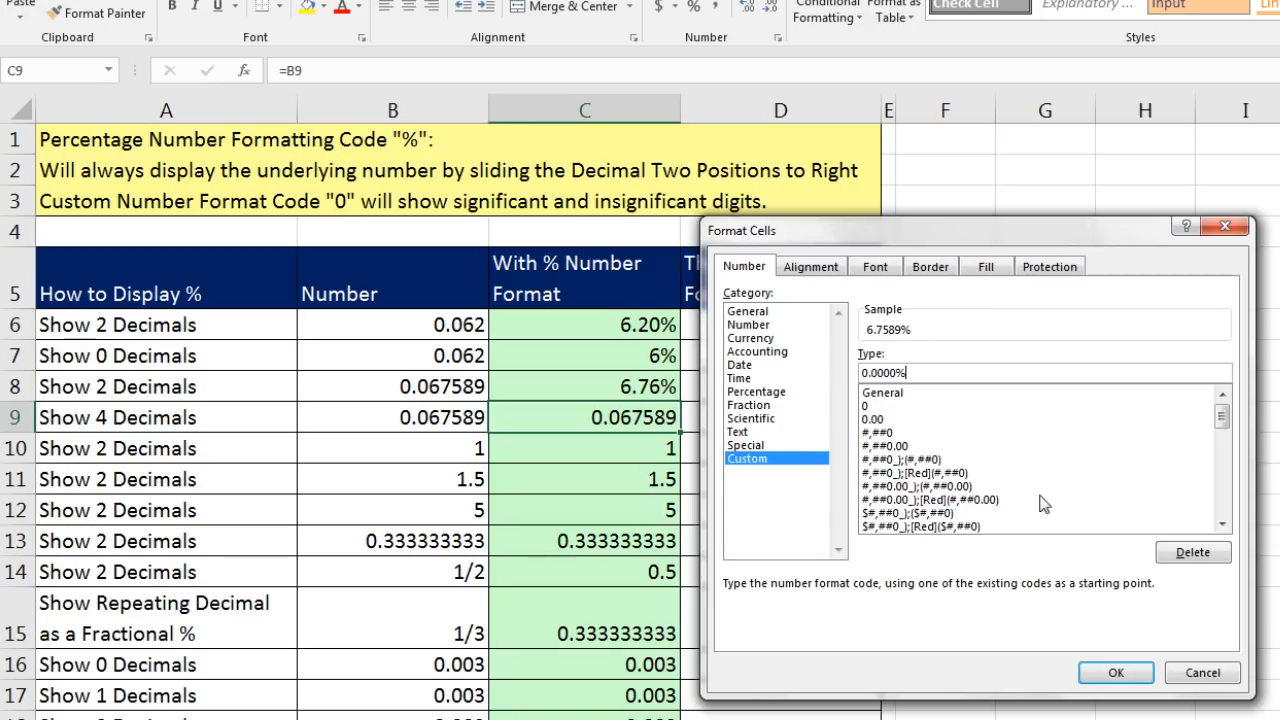
click(1114, 673)
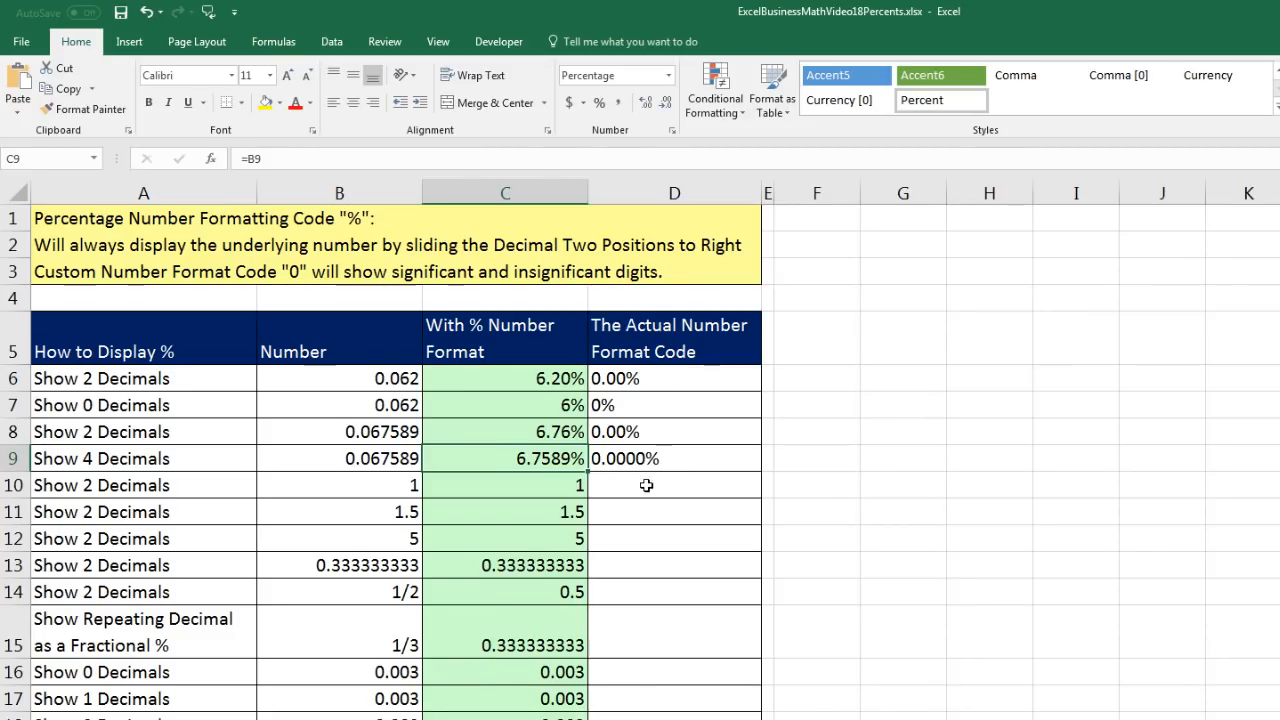
- Format cells C10:C14 with the built-in Percentage number format showing two decimals
drag(537, 489, 552, 592)
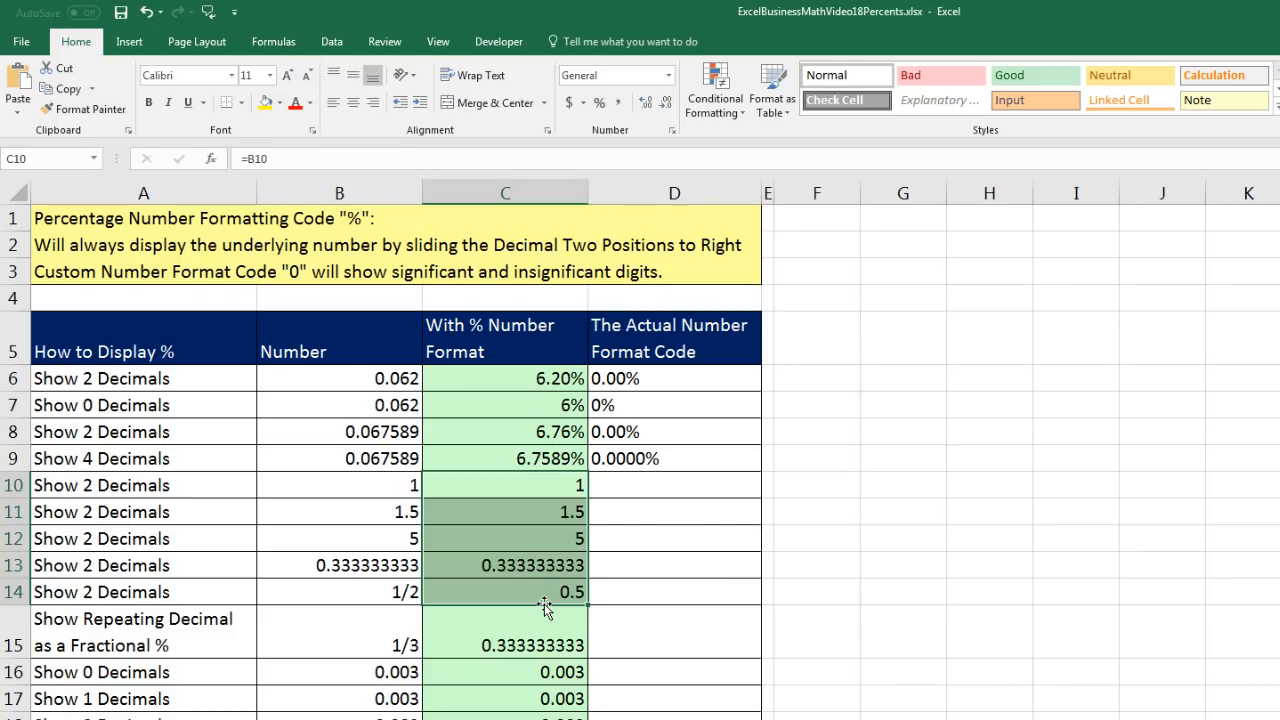
click(667, 75)
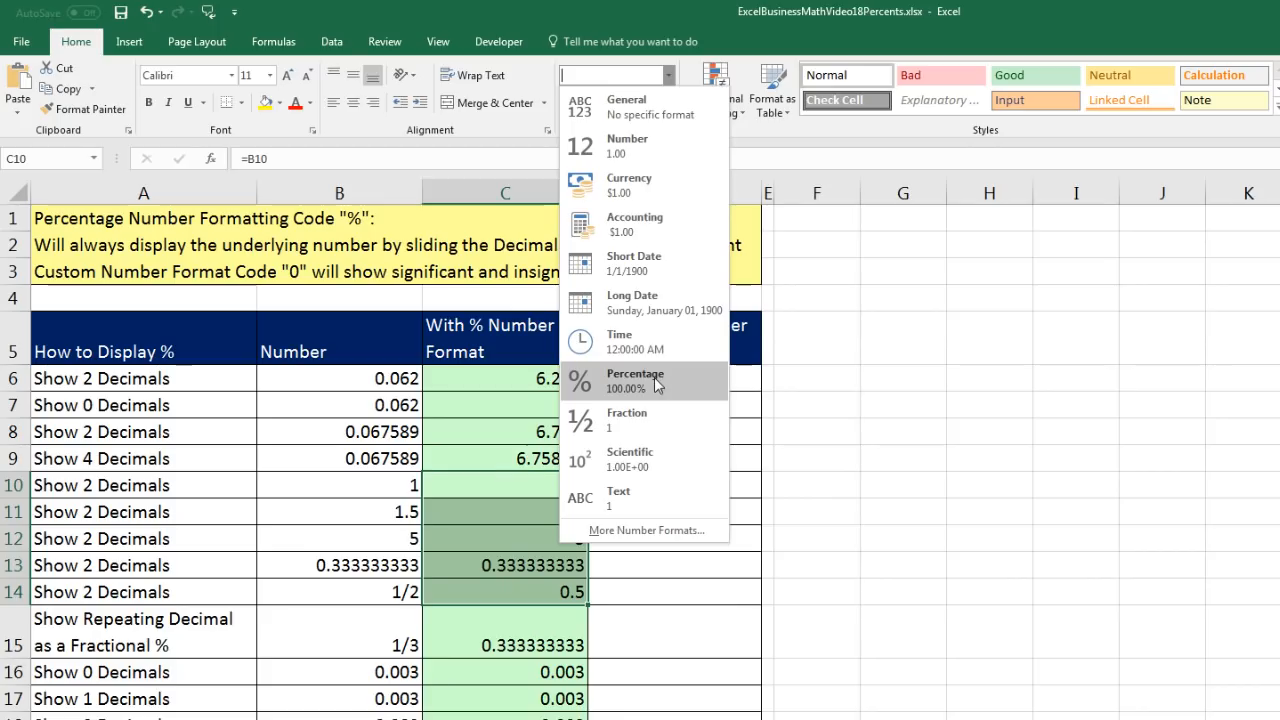
click(643, 391)
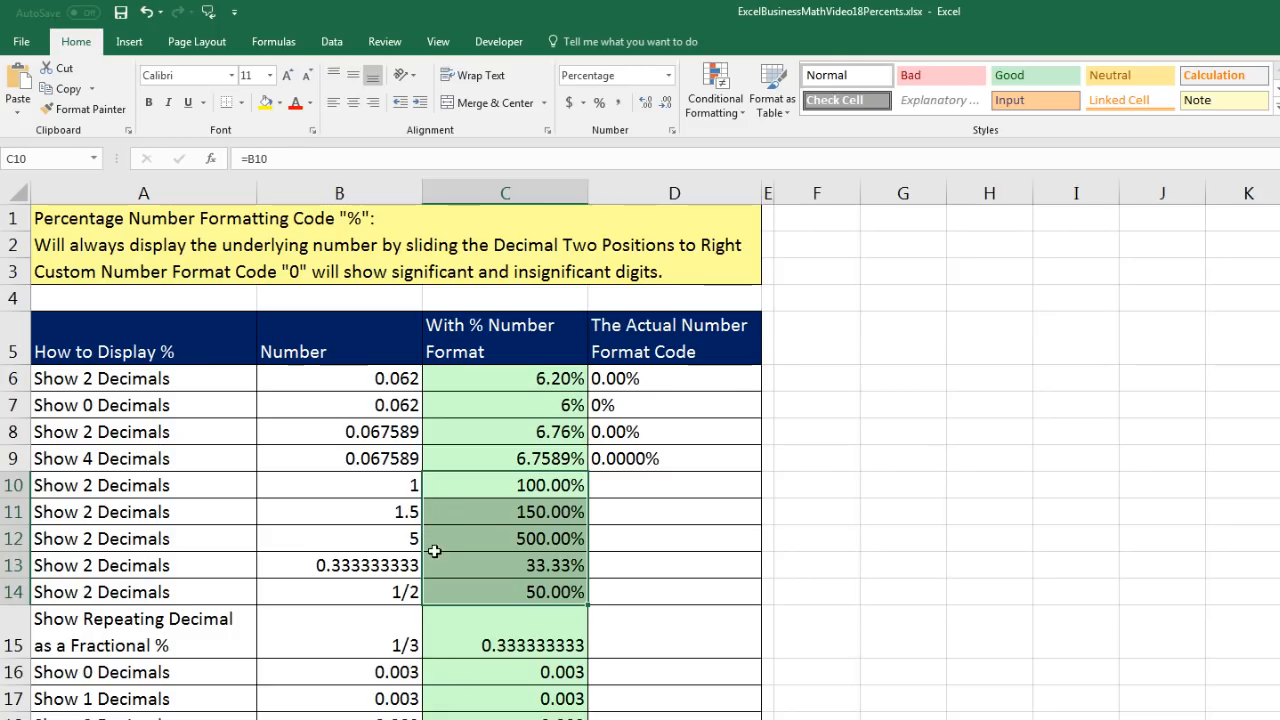
click(513, 537)
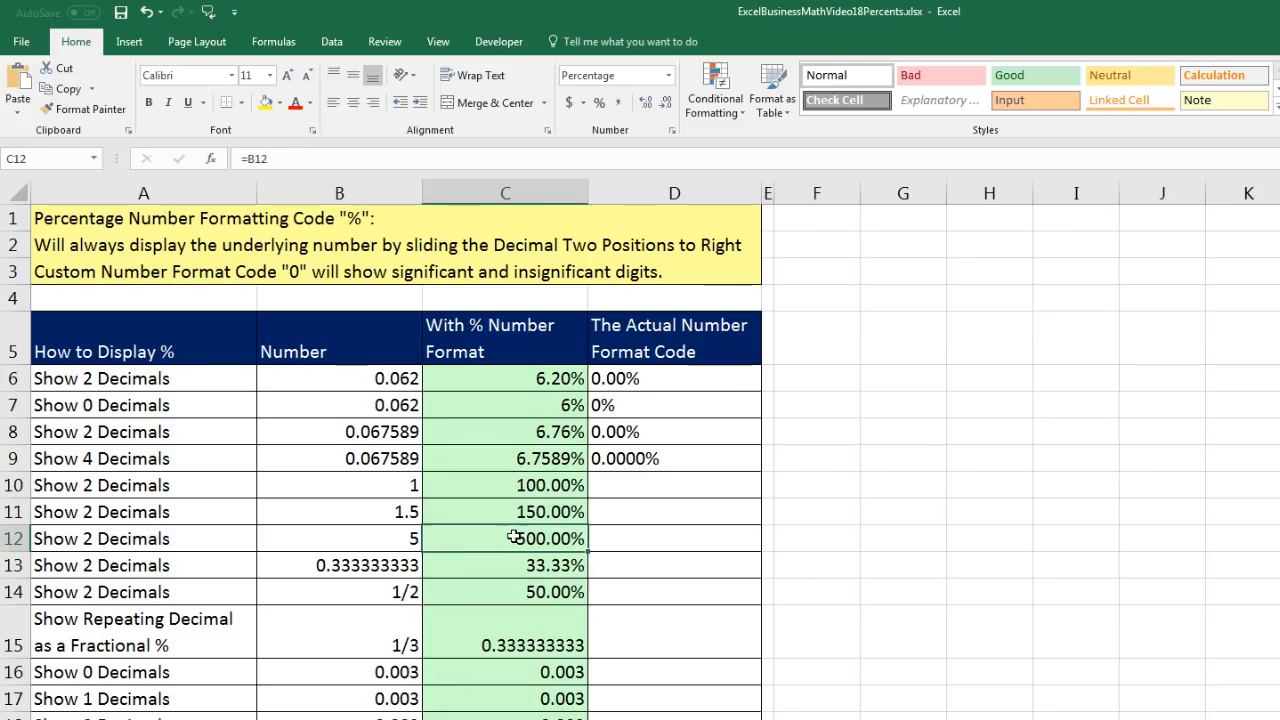
- Inspect the formula behind the repeating decimal in cell B13 and the custom number format code of cell B14
click(360, 565)
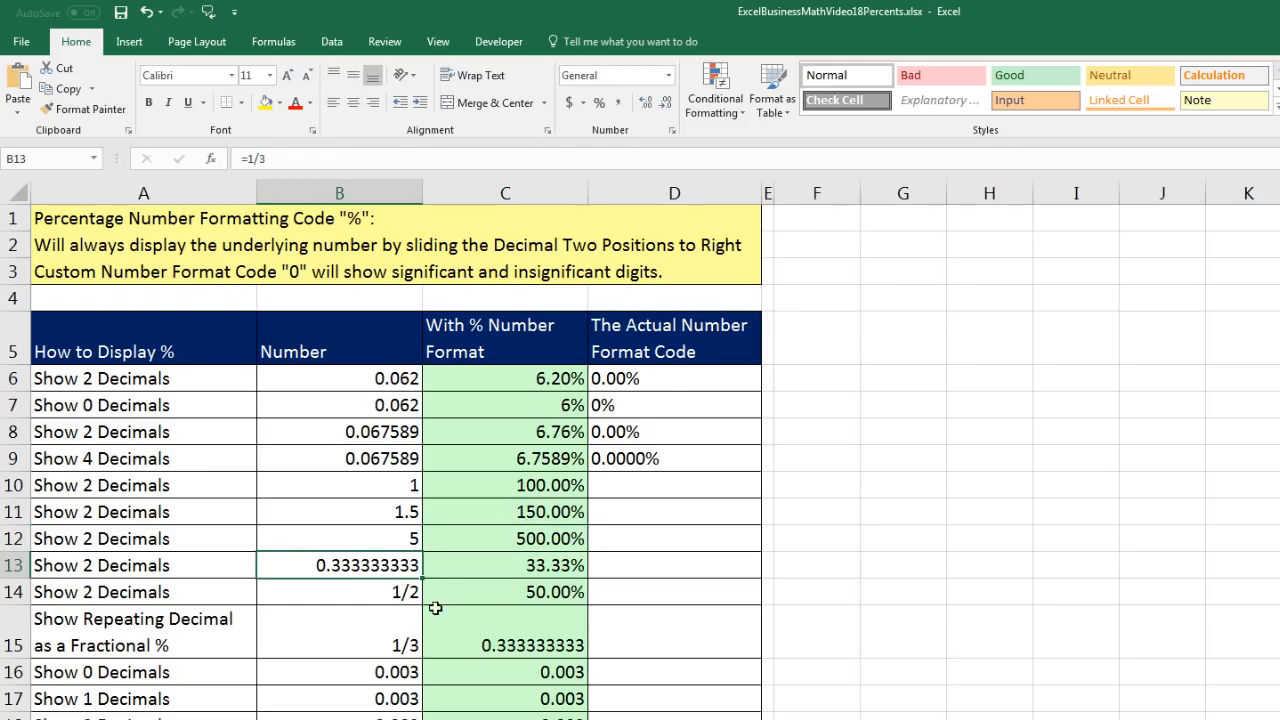
key(F2)
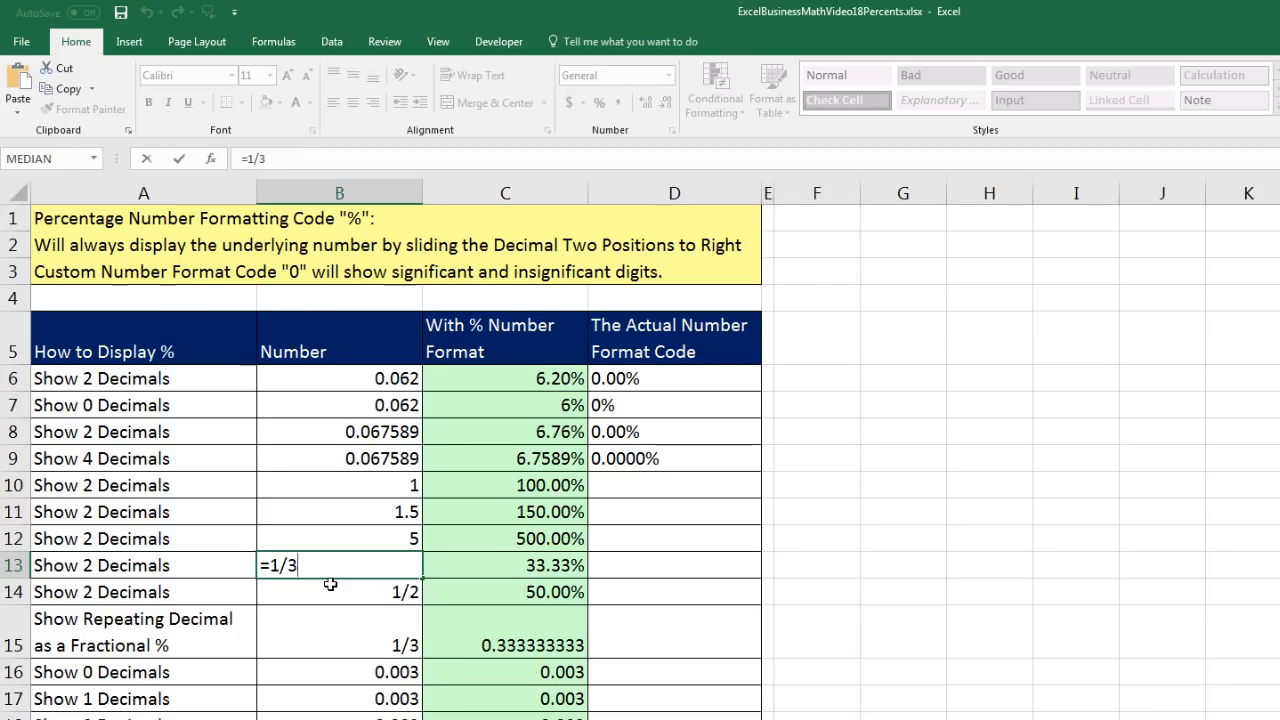
key(ctrl+Return)
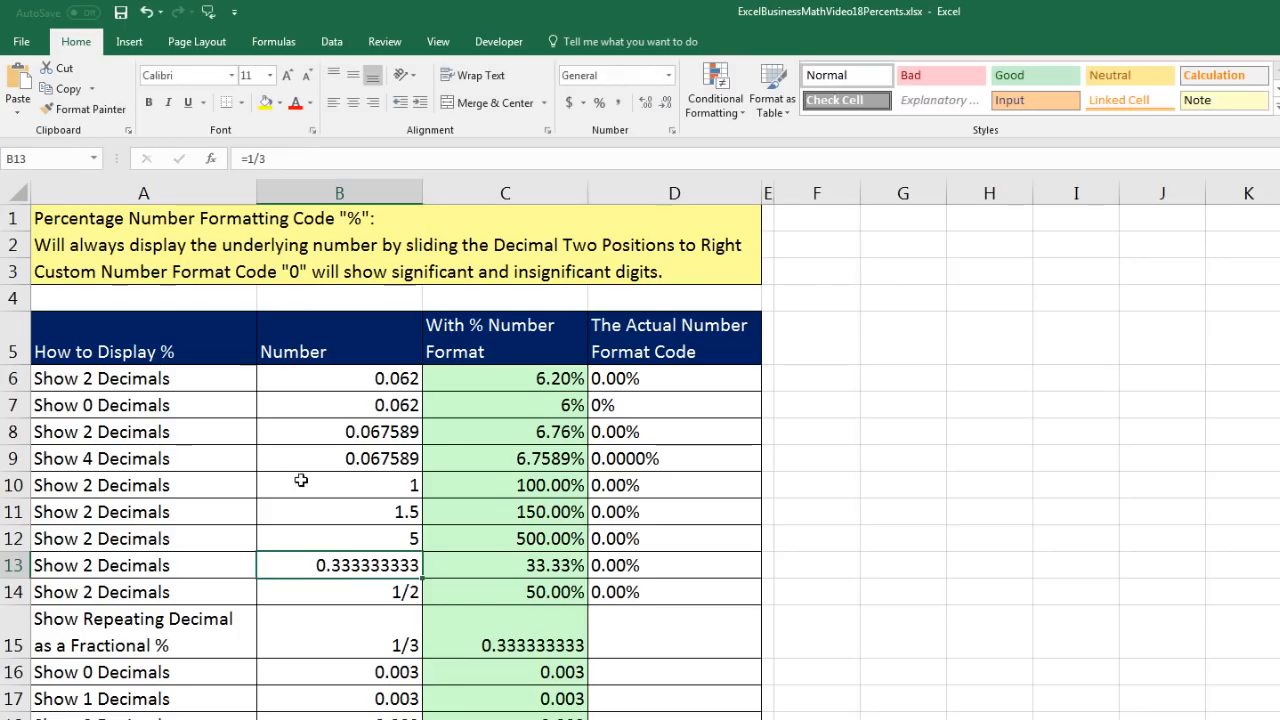
click(541, 567)
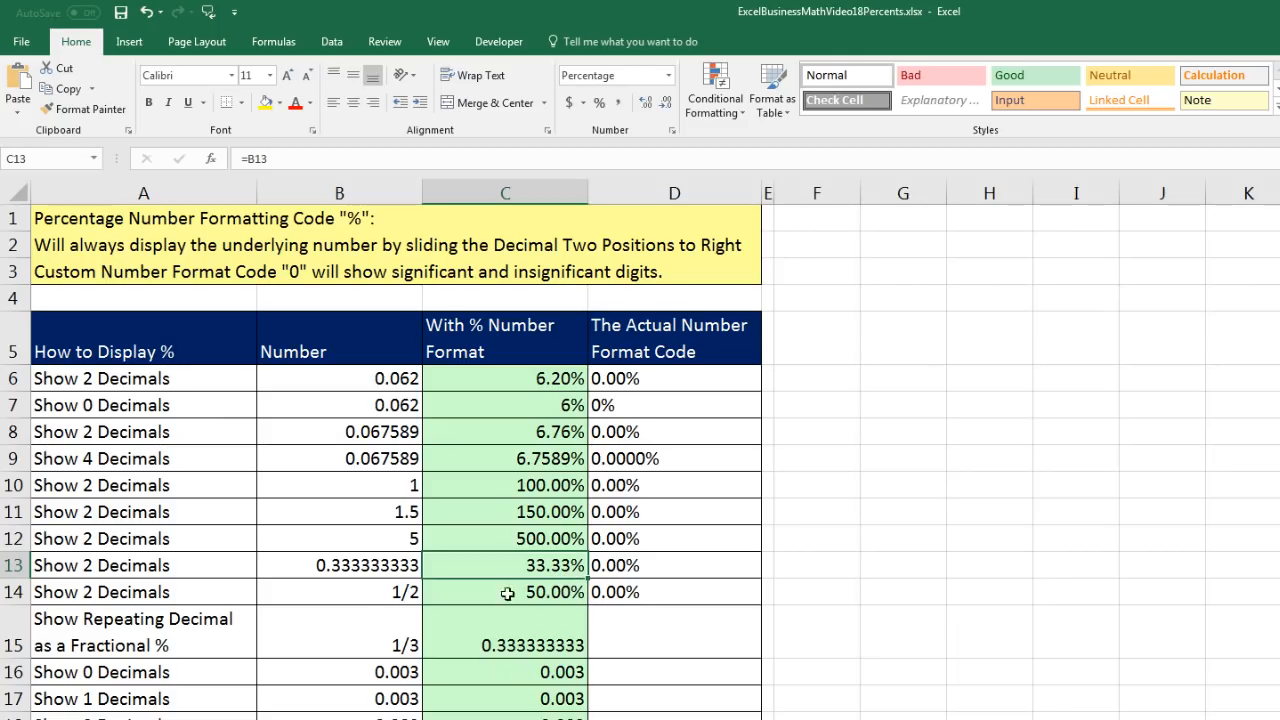
click(360, 598)
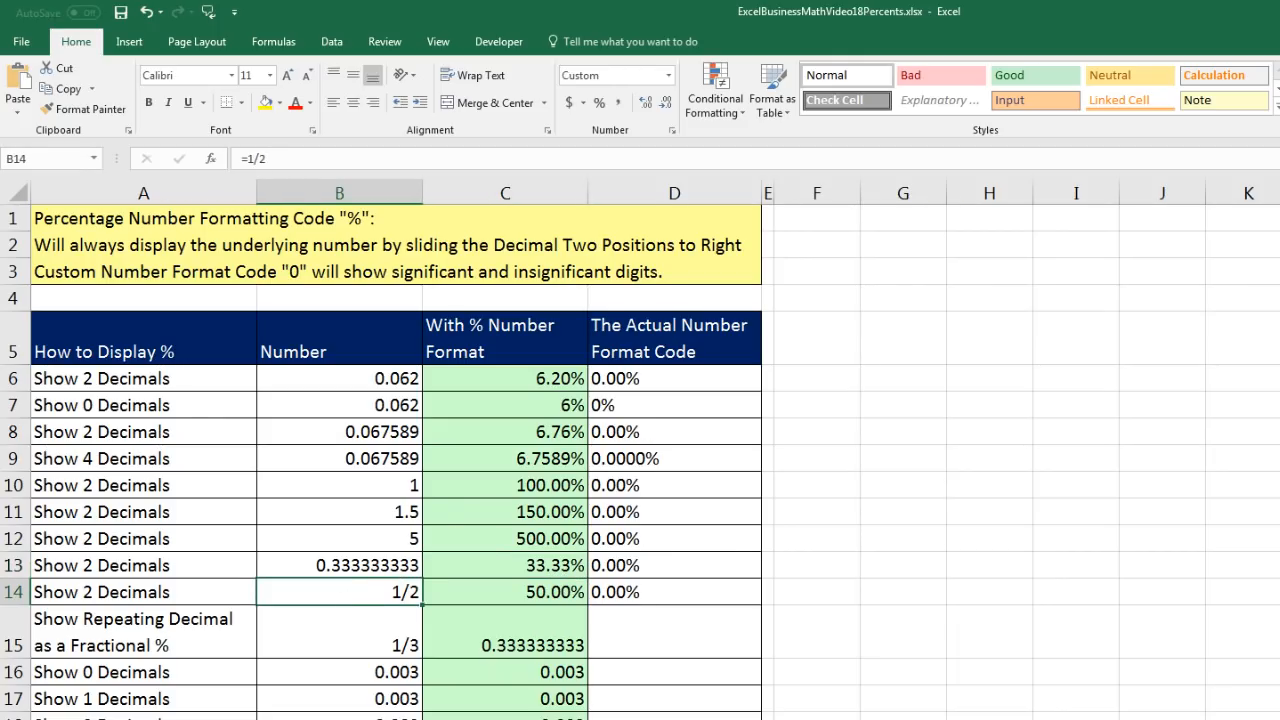
key(ctrl+1)
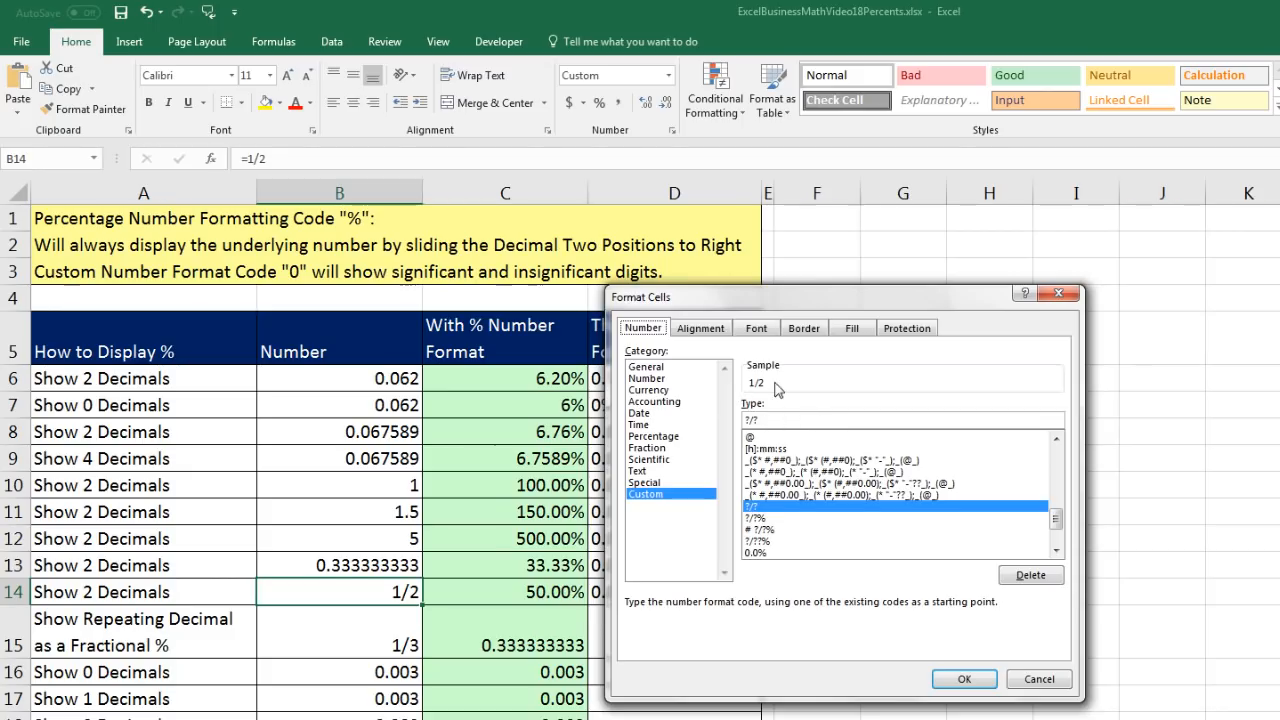
click(963, 679)
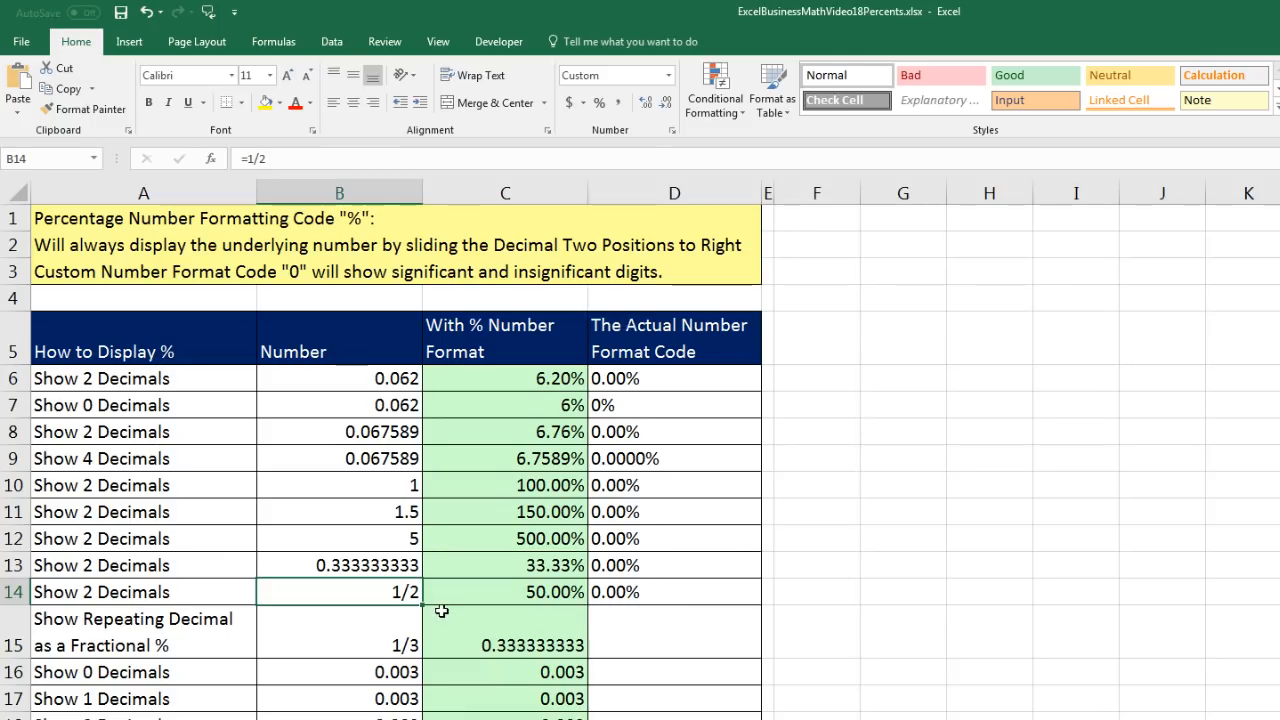
- Give cell C15 the custom number format # ?/?% to show the repeating decimal as a fractional percentage
click(547, 636)
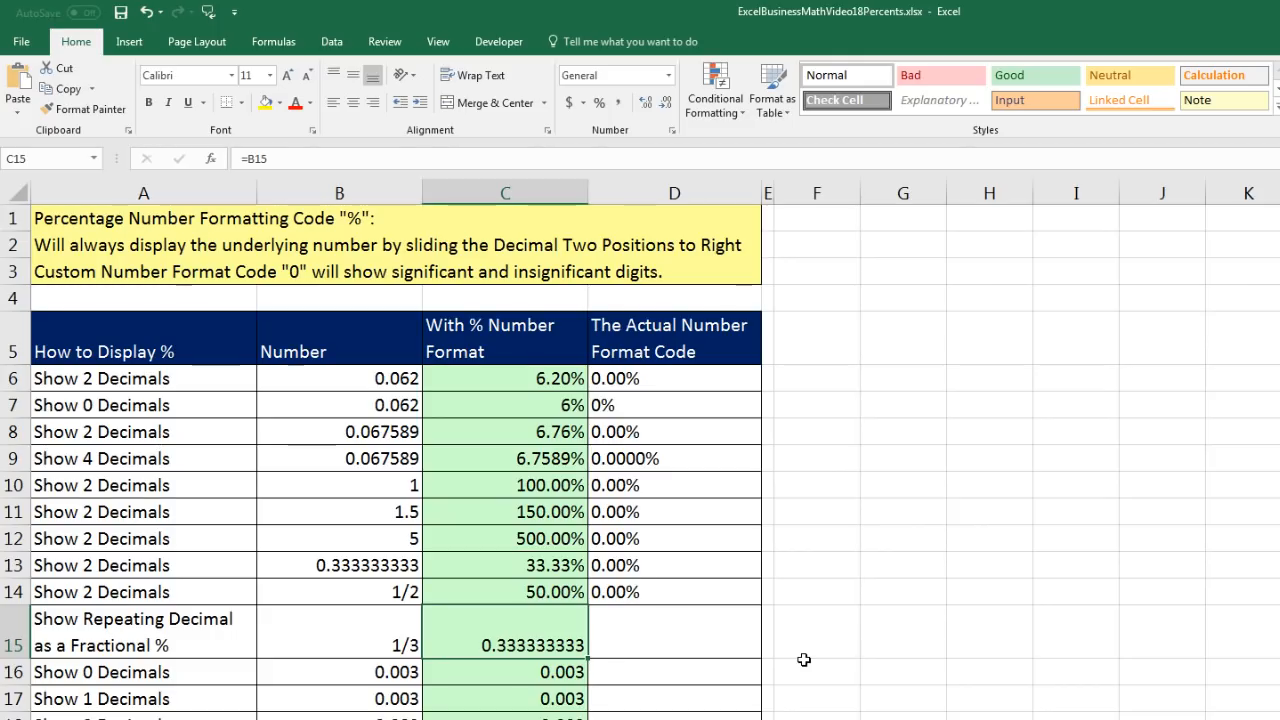
key(ctrl+1)
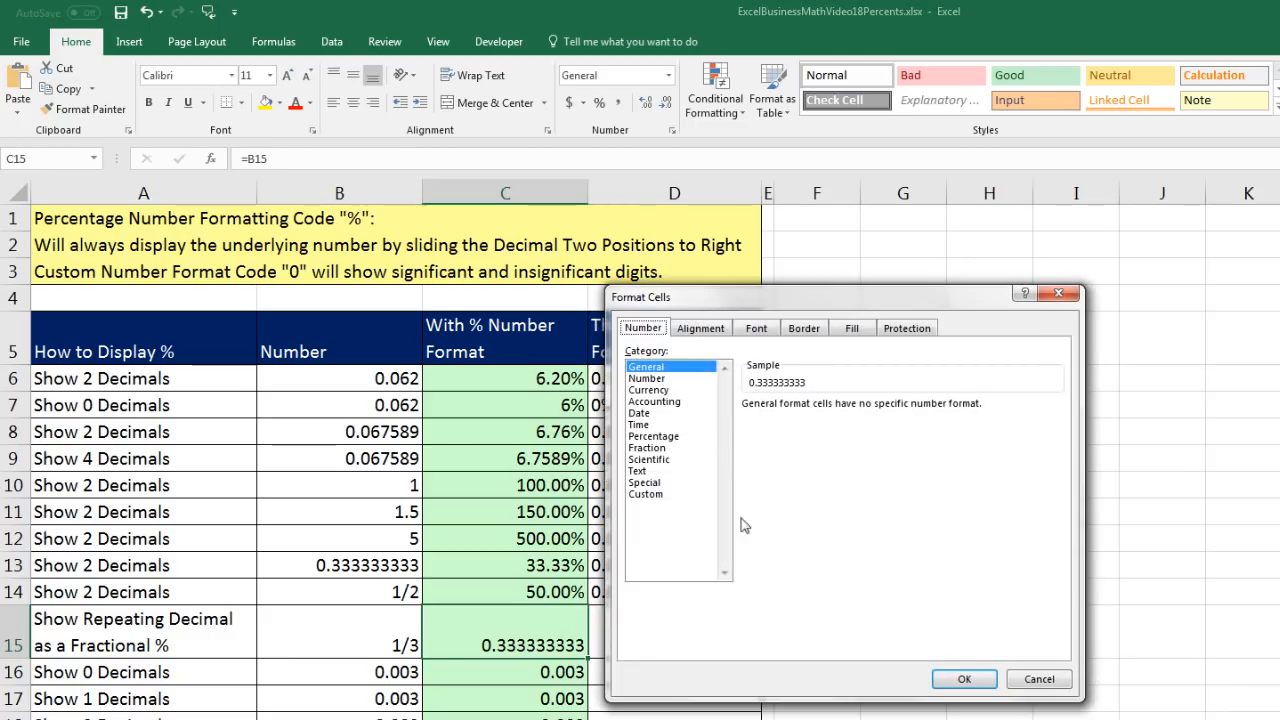
click(658, 495)
drag(729, 319, 727, 434)
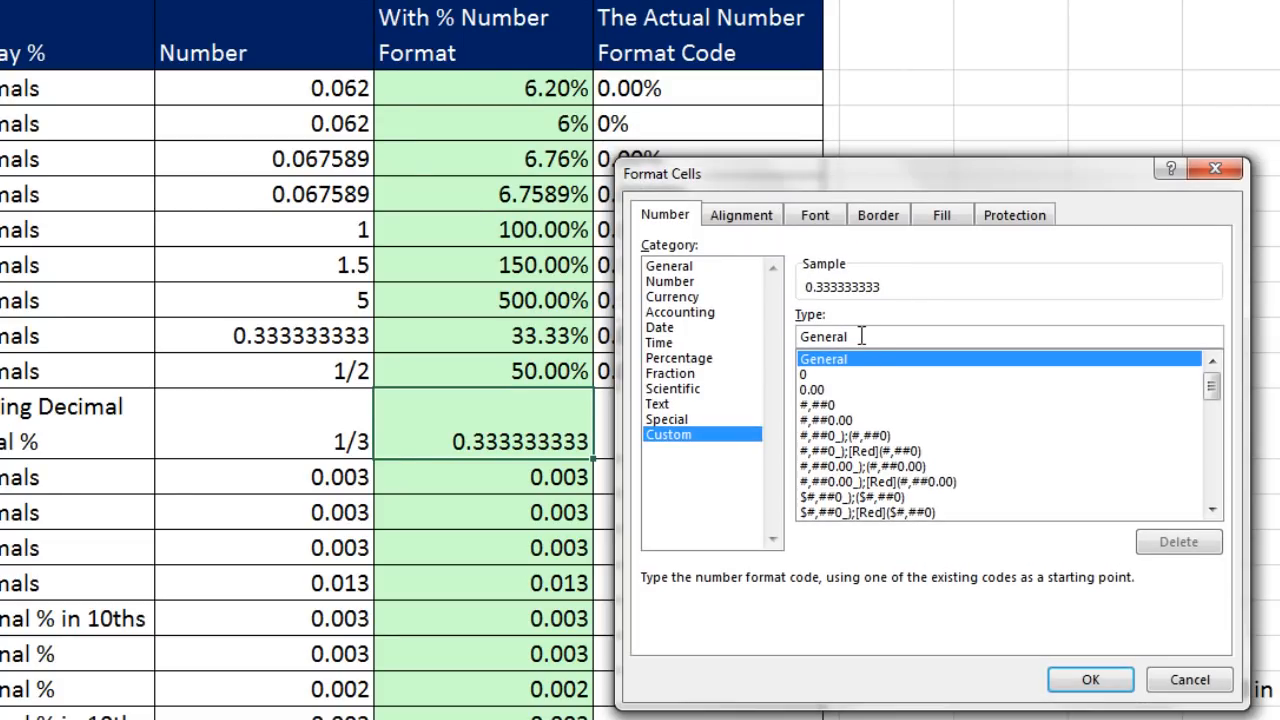
drag(816, 439, 723, 435)
key(BackSpace)
text(#)
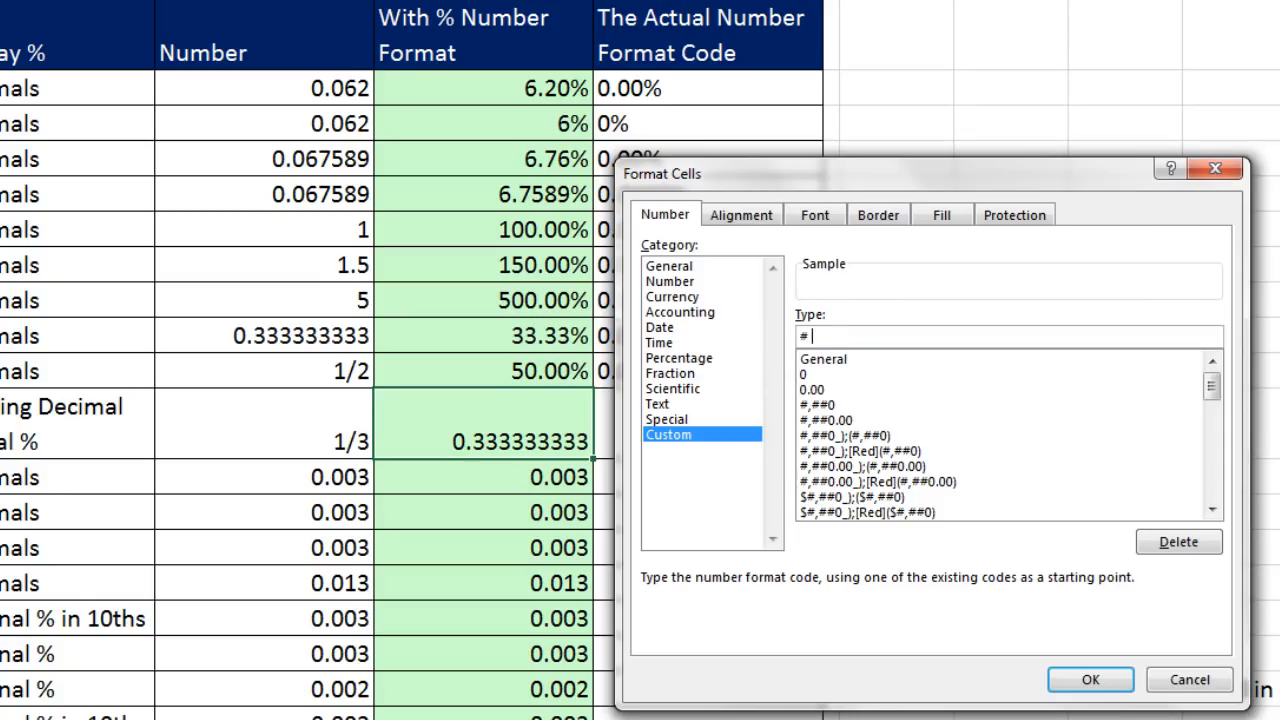
text( ?/?)
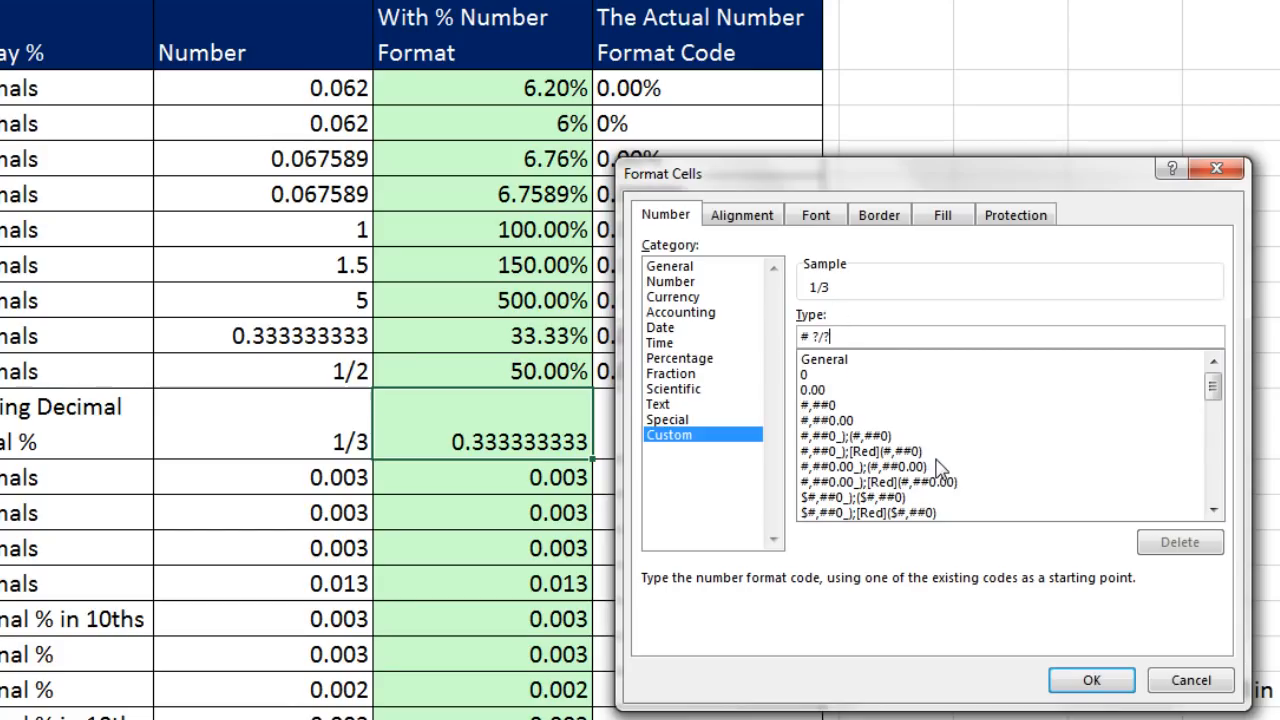
text(%)
click(1086, 681)
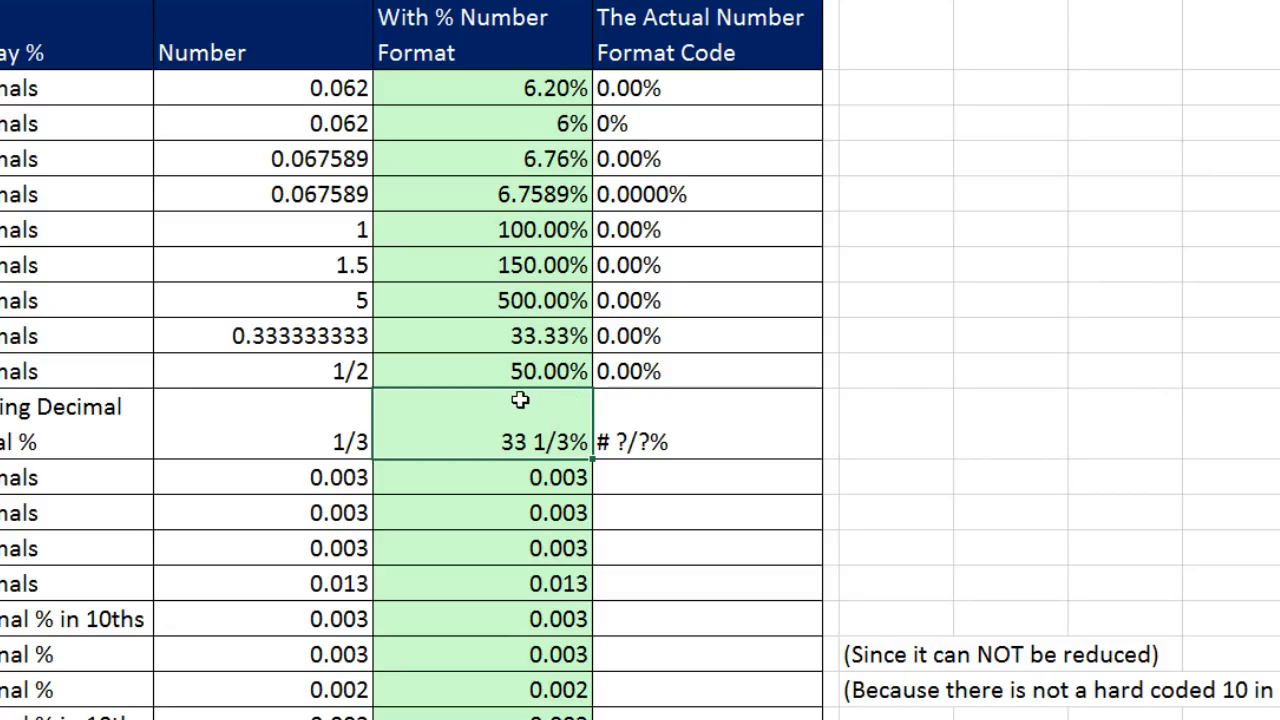
- Return to cell B13 to compare its repeating decimal with the fractional percentage in C15
key(Up)
key(Up)
key(Left)
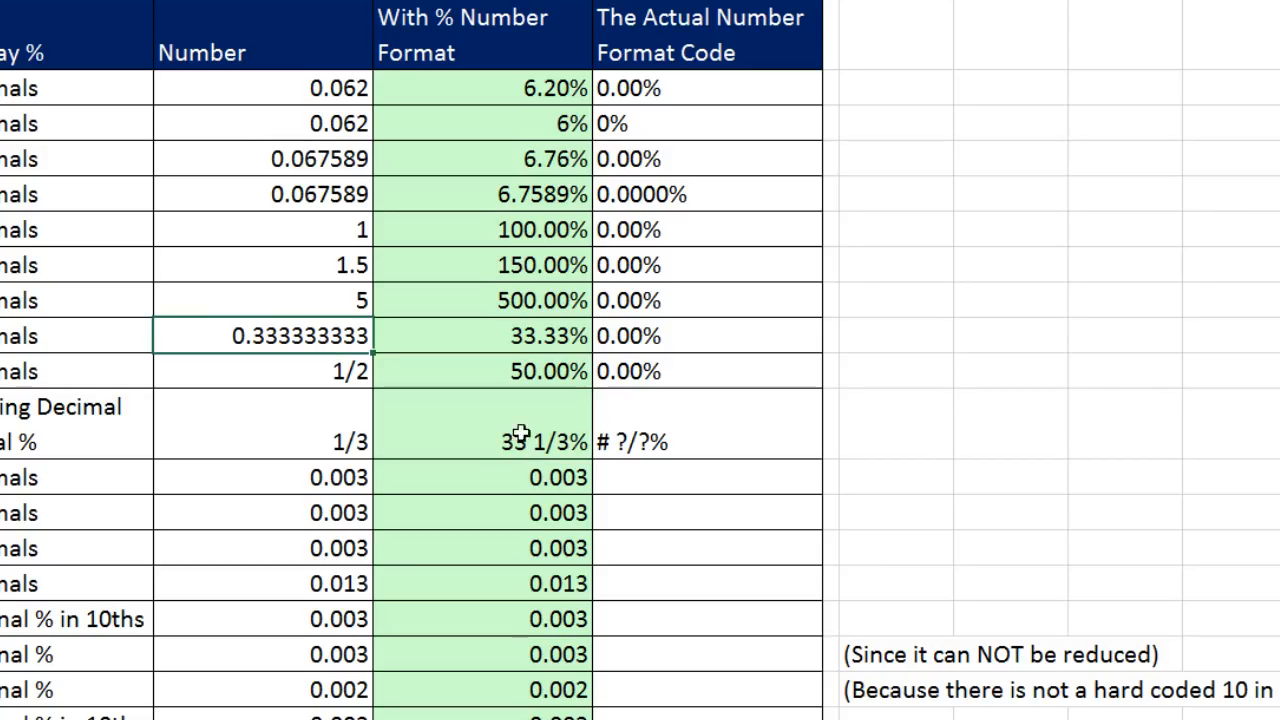
click(260, 345)
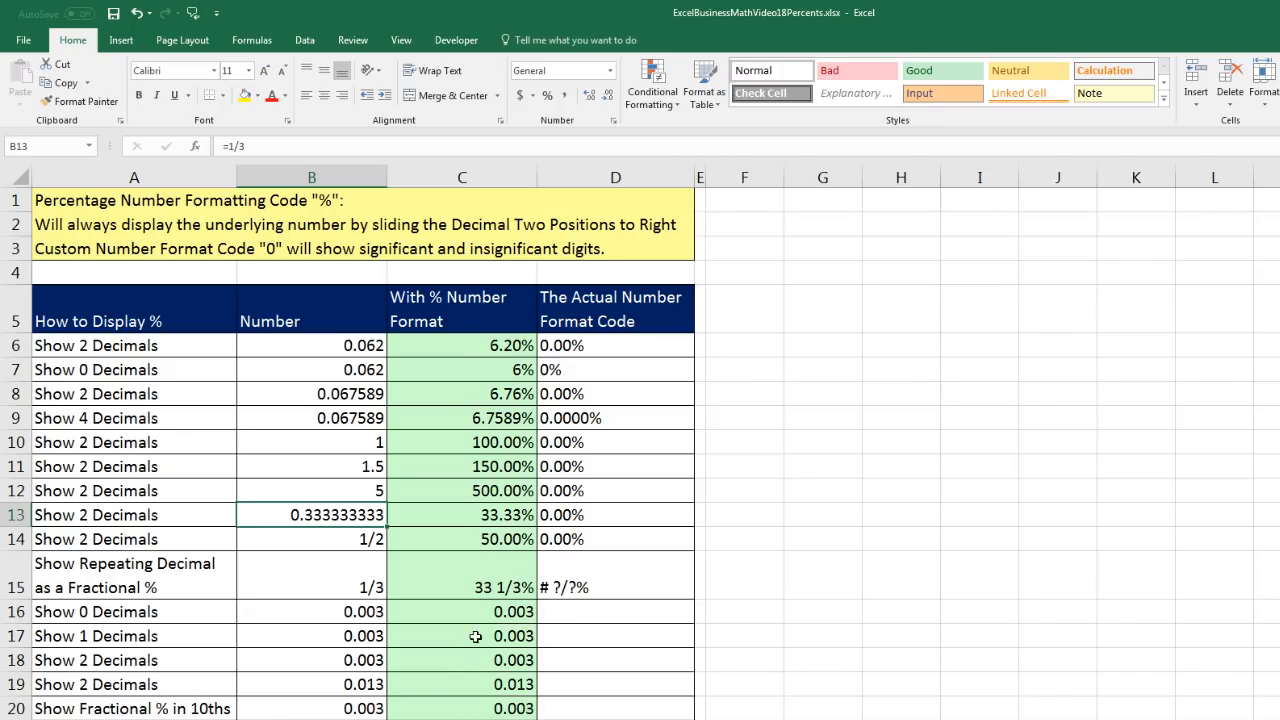
- Apply the Percent Style with no decimals to cells C16:C19
drag(491, 605, 489, 694)
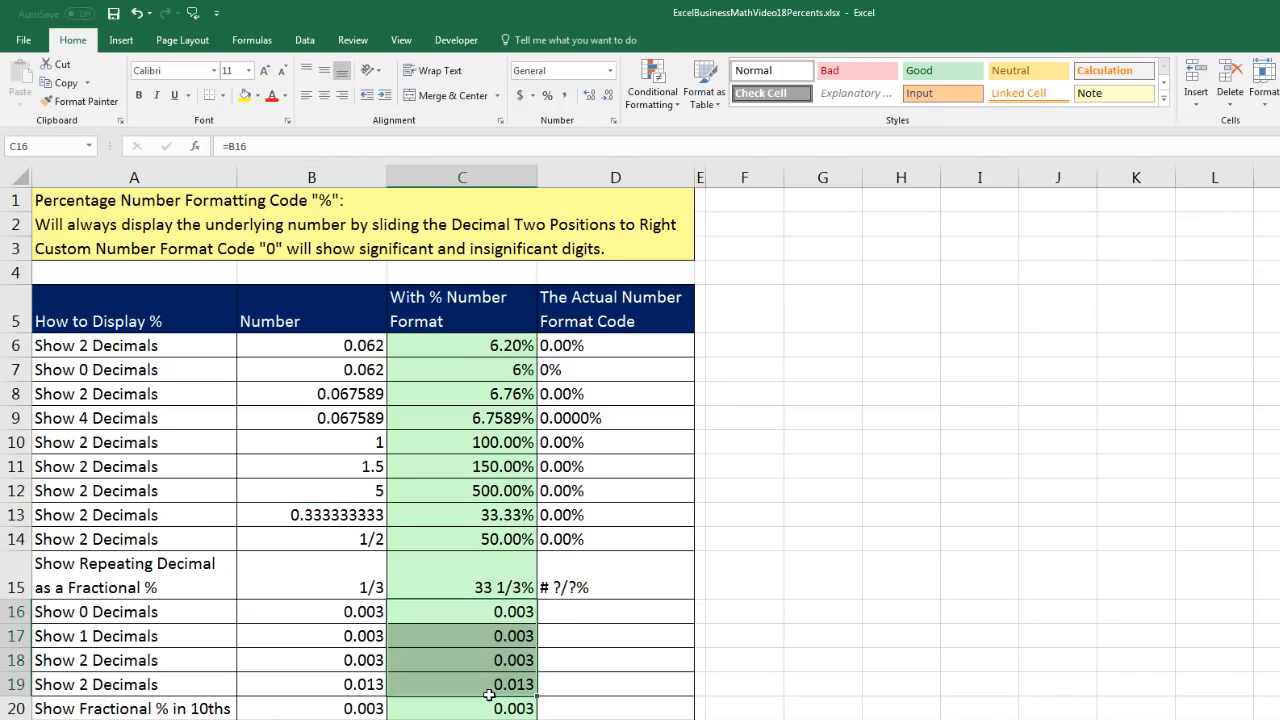
click(547, 96)
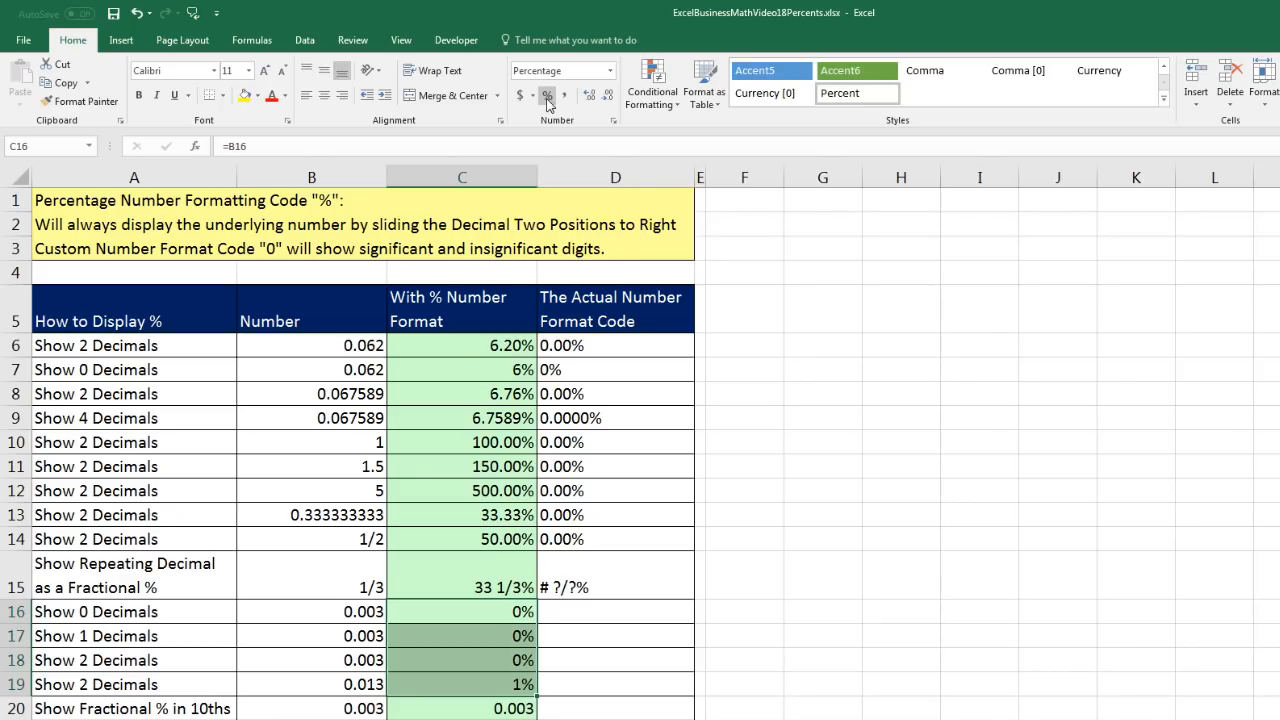
click(524, 611)
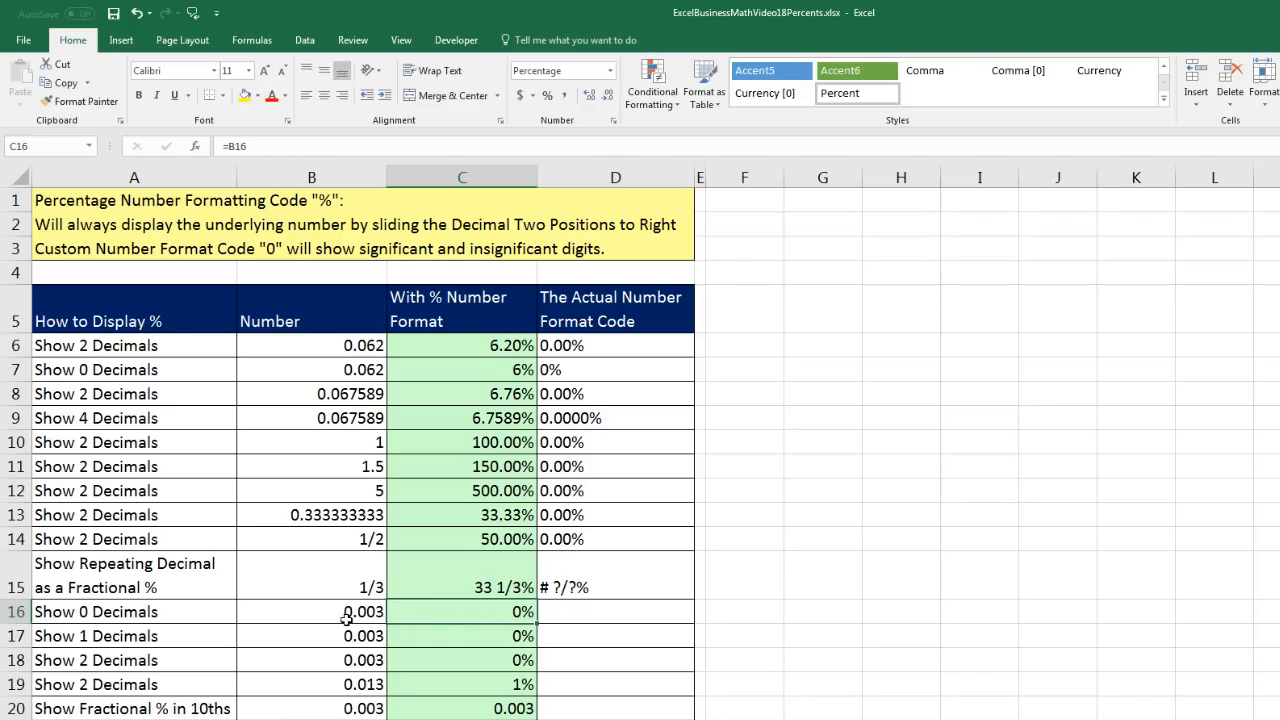
- Increase the decimals of the percentages to one in cell C17 and two in cell C18
click(490, 637)
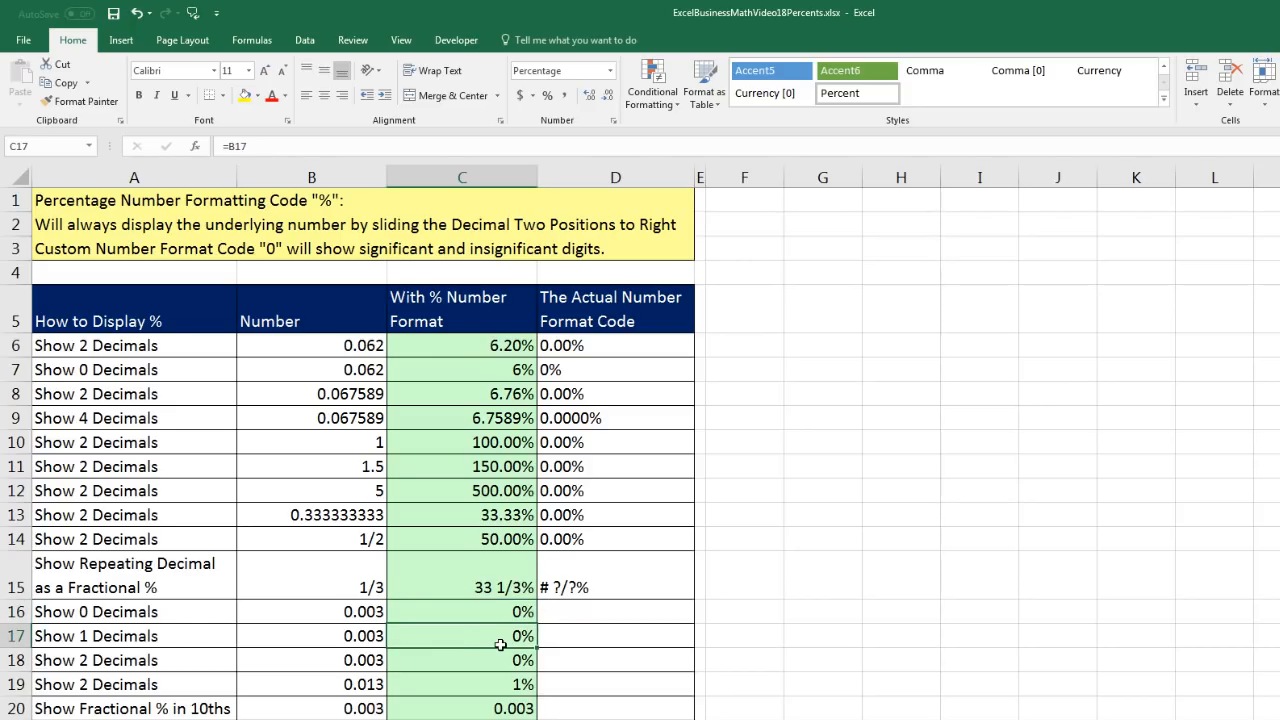
click(591, 97)
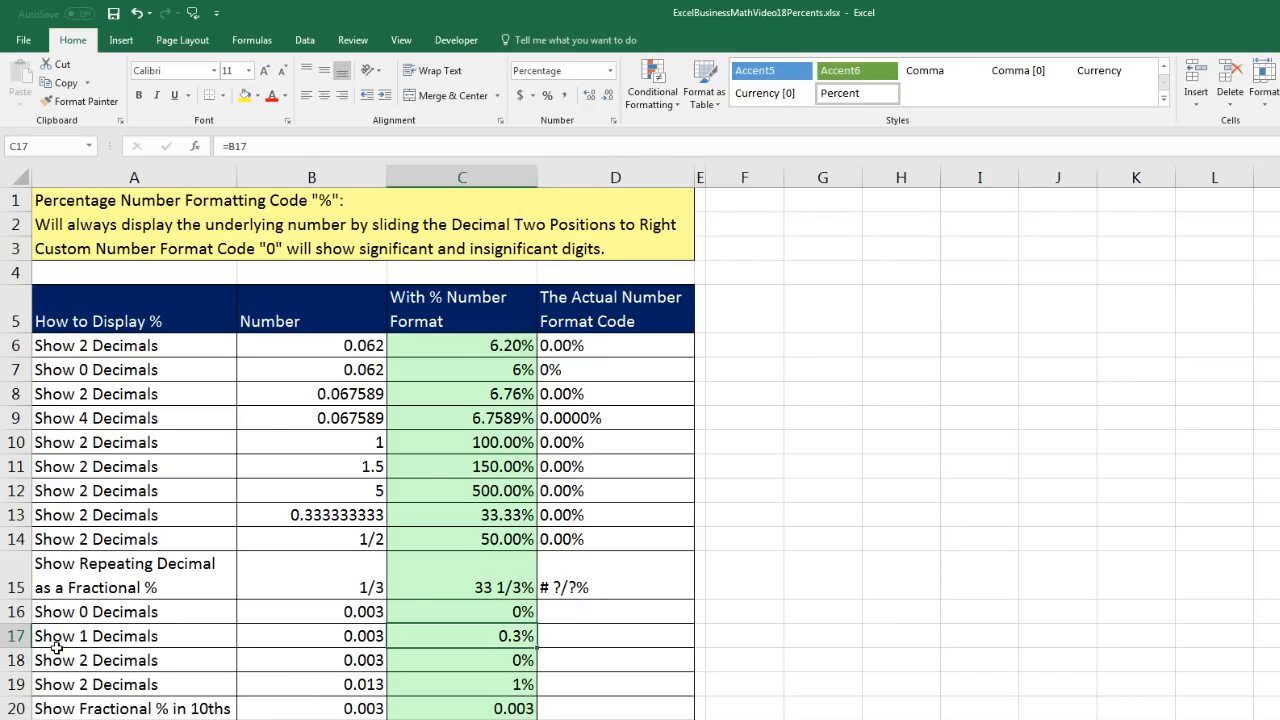
click(473, 661)
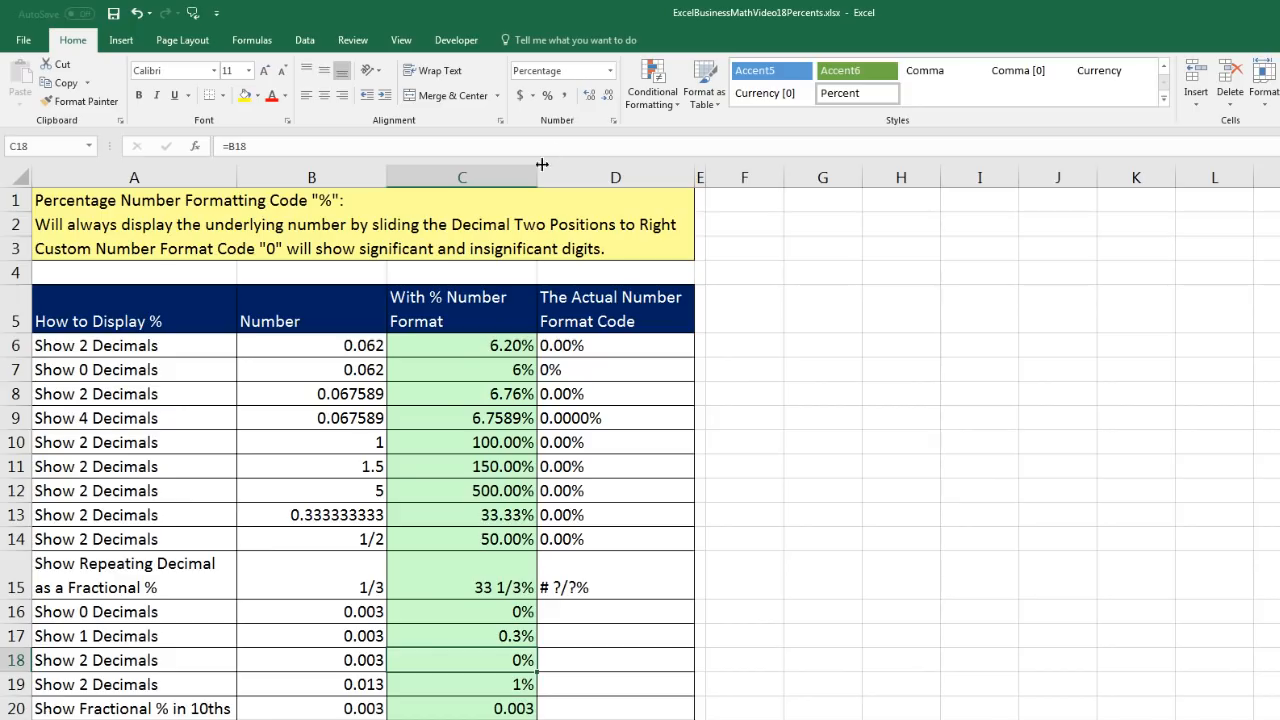
click(591, 95)
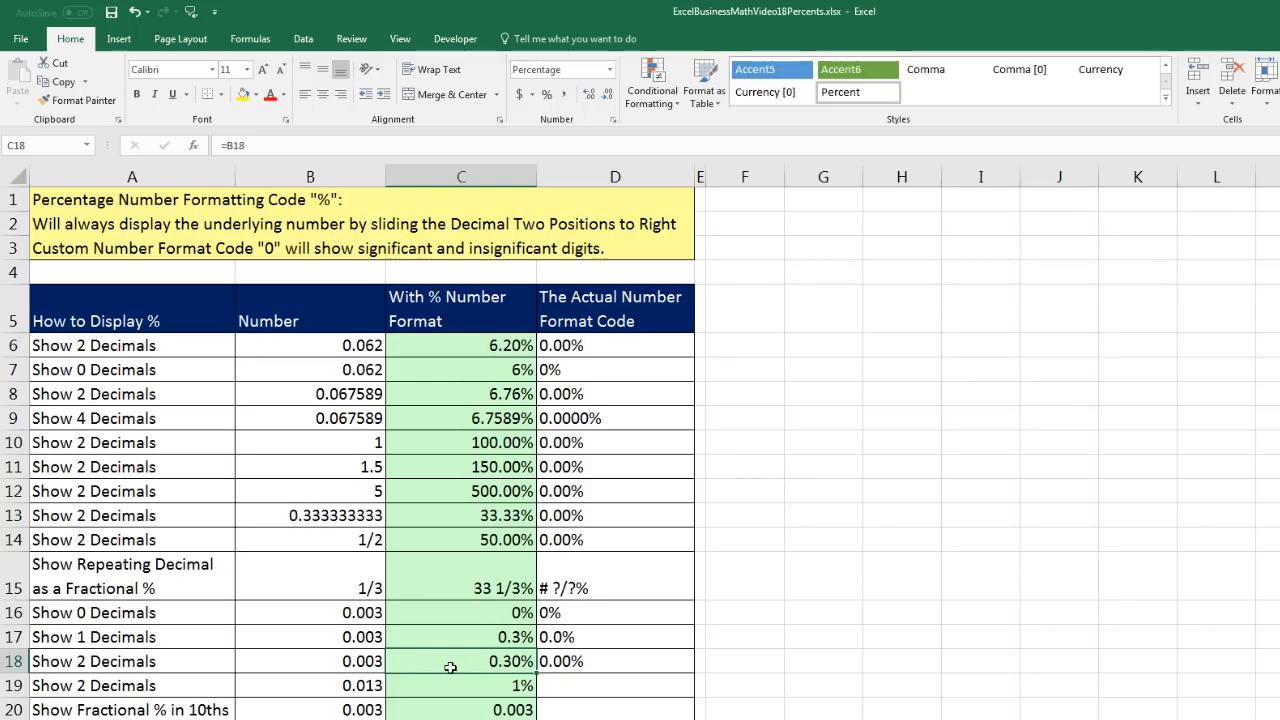
- Check the custom number format code of cell C18
key(ctrl+1)
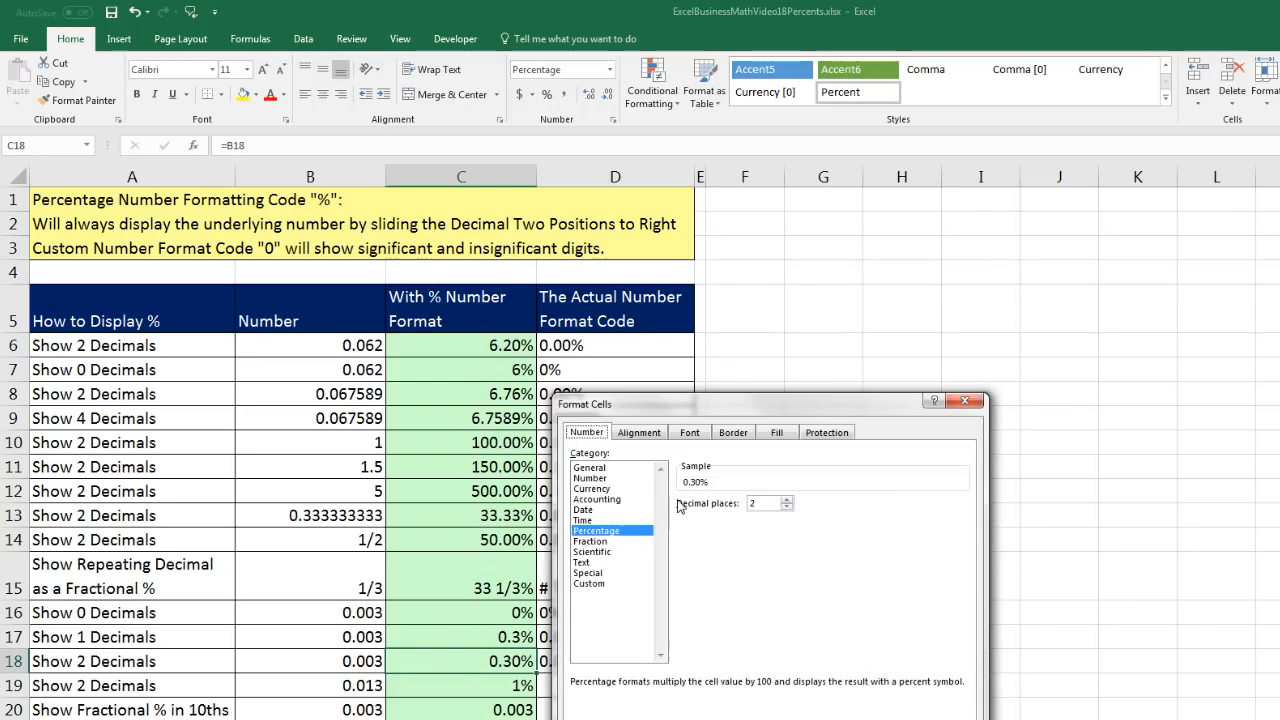
click(590, 584)
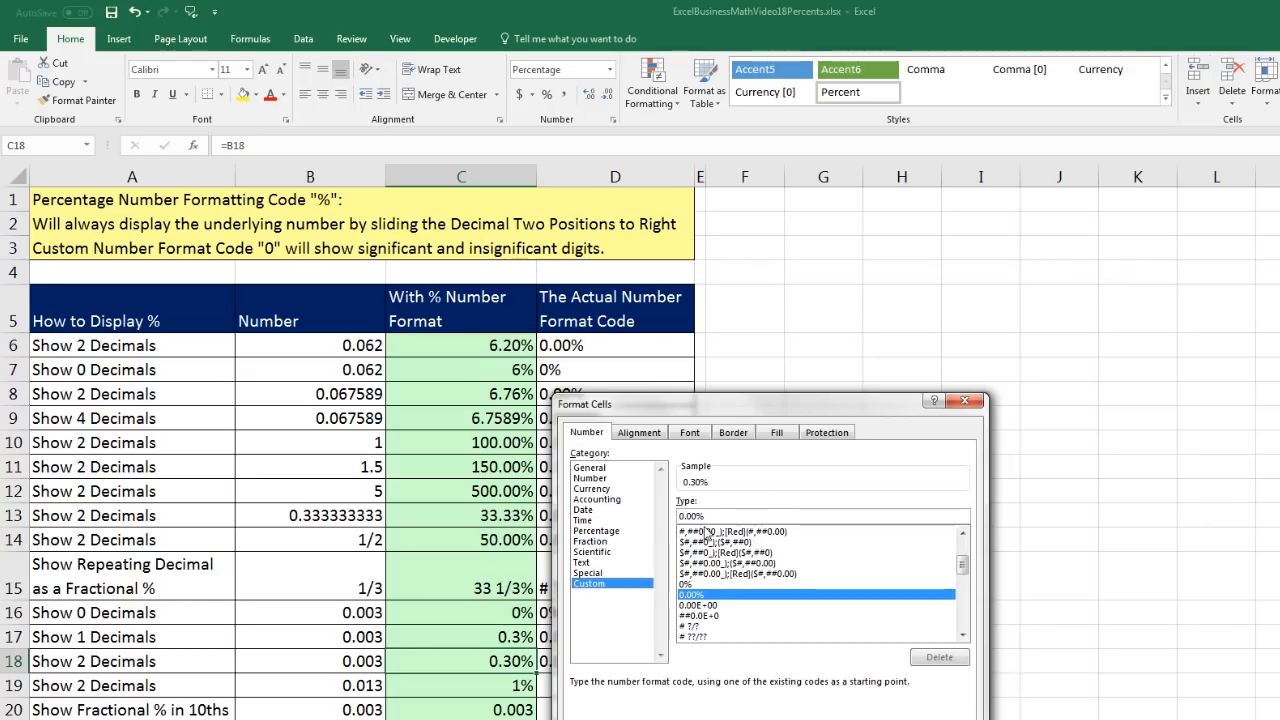
click(920, 719)
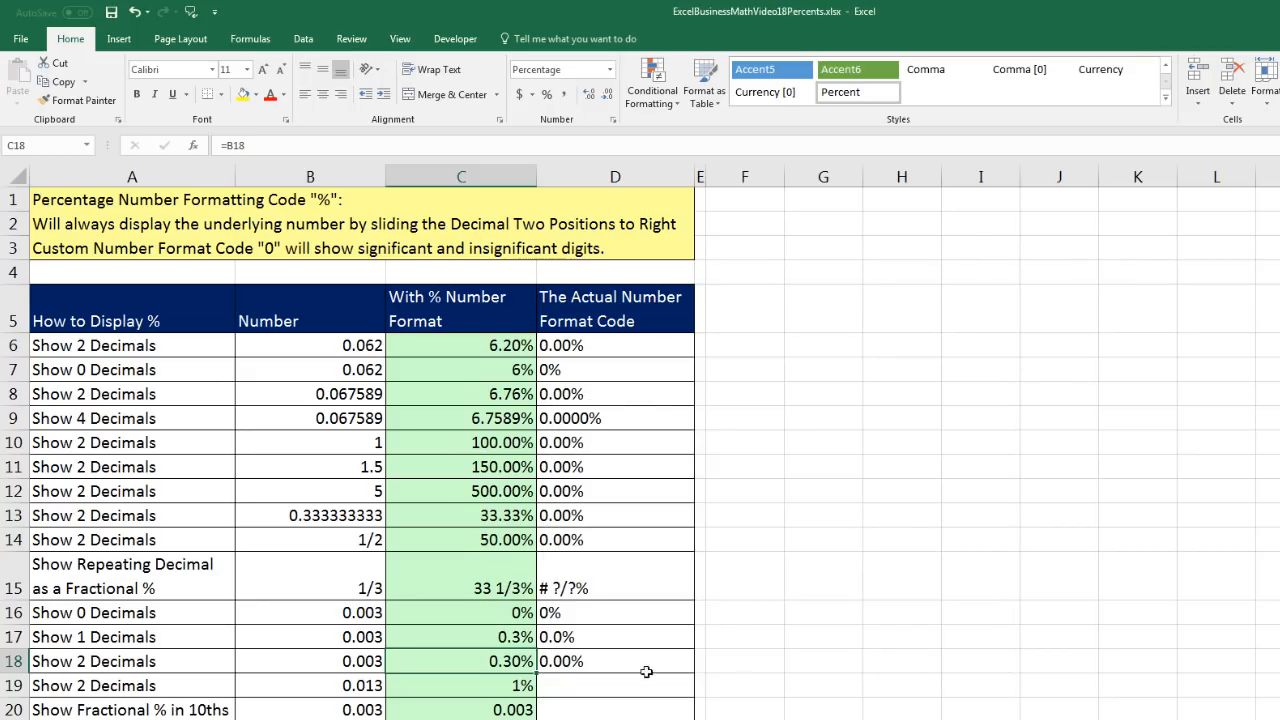
- Increase the decimals of the percentage in cell C19 to two
click(486, 689)
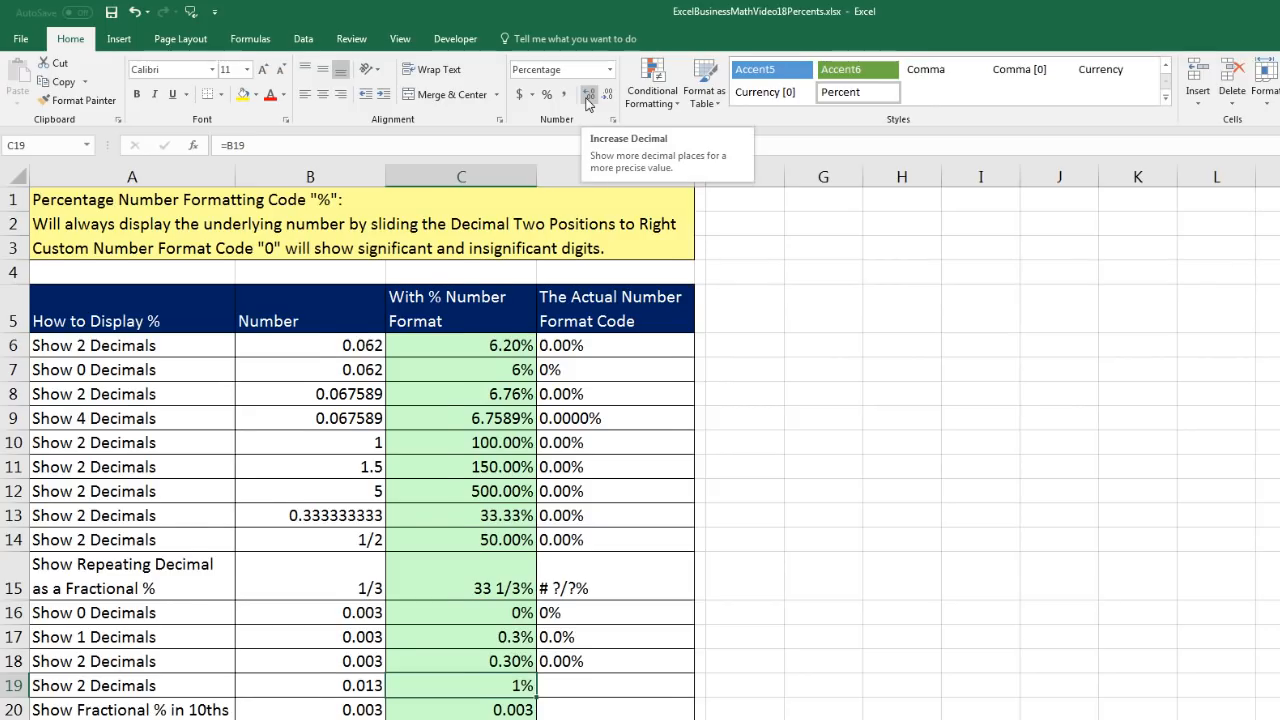
click(588, 97)
click(588, 97)
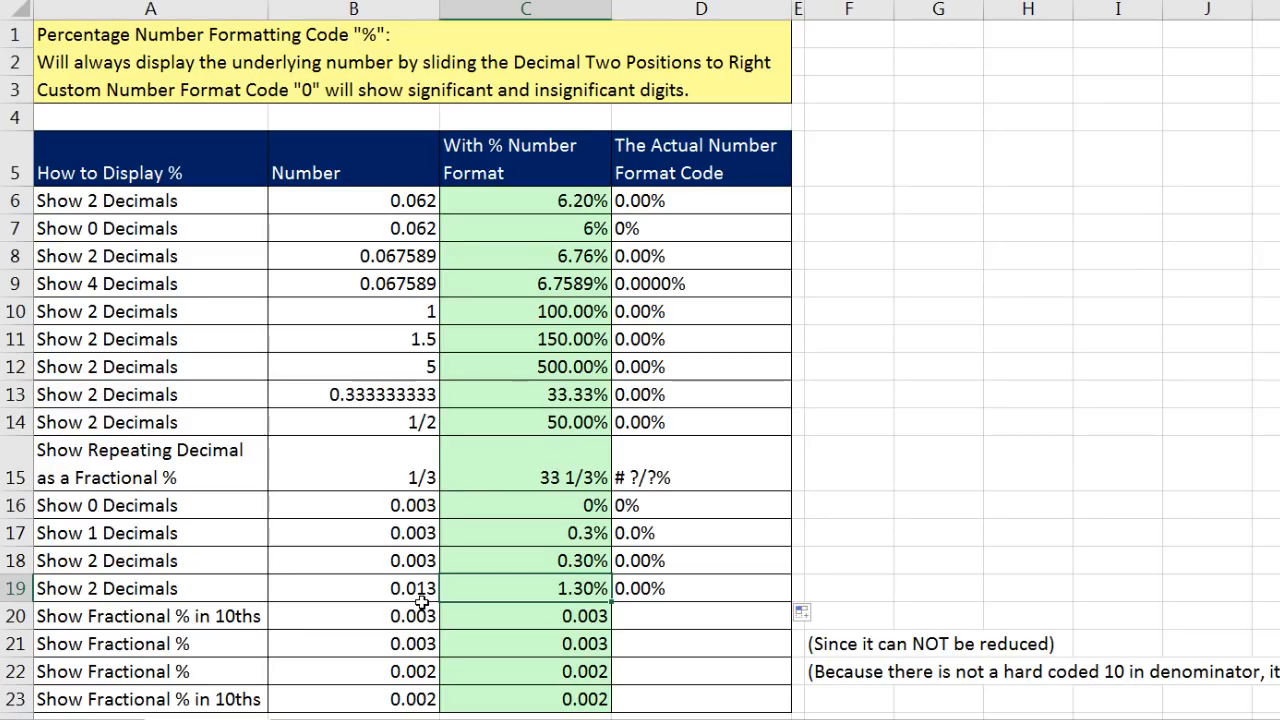
- Select cells C20:C21 and C22:C23 in turn to compare the numbers that need fractional percentages
click(557, 617)
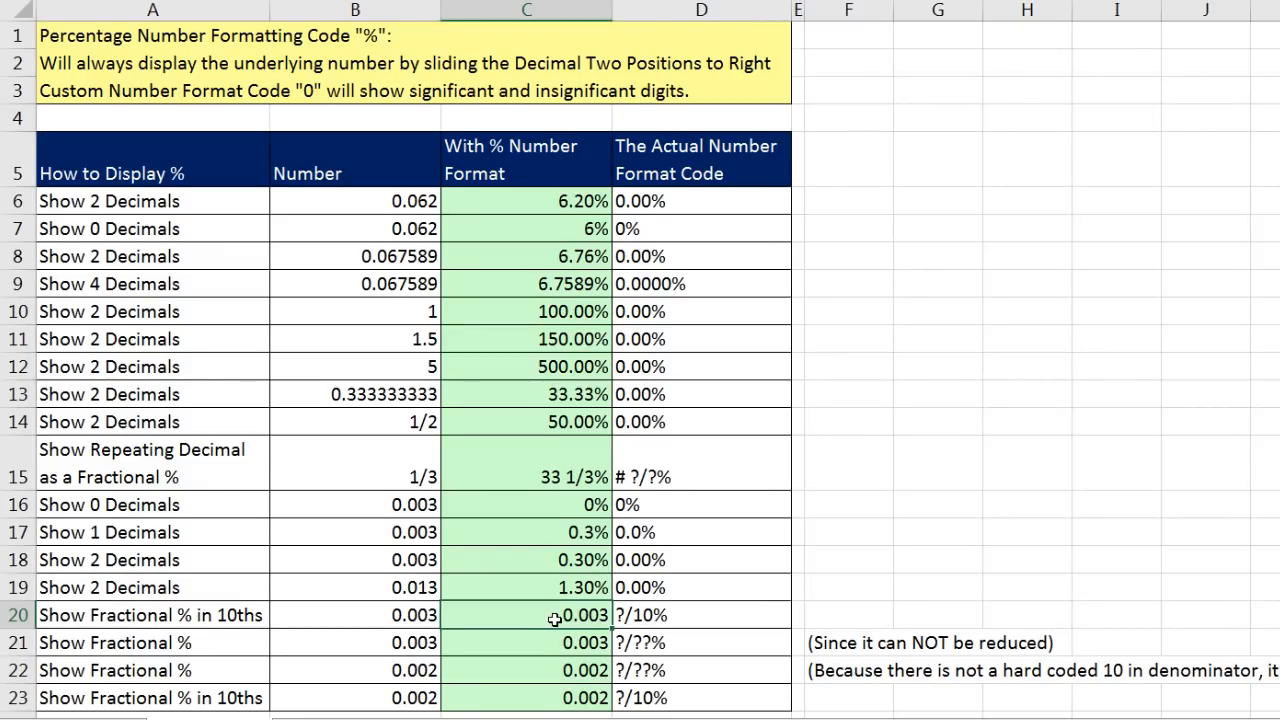
click(556, 647)
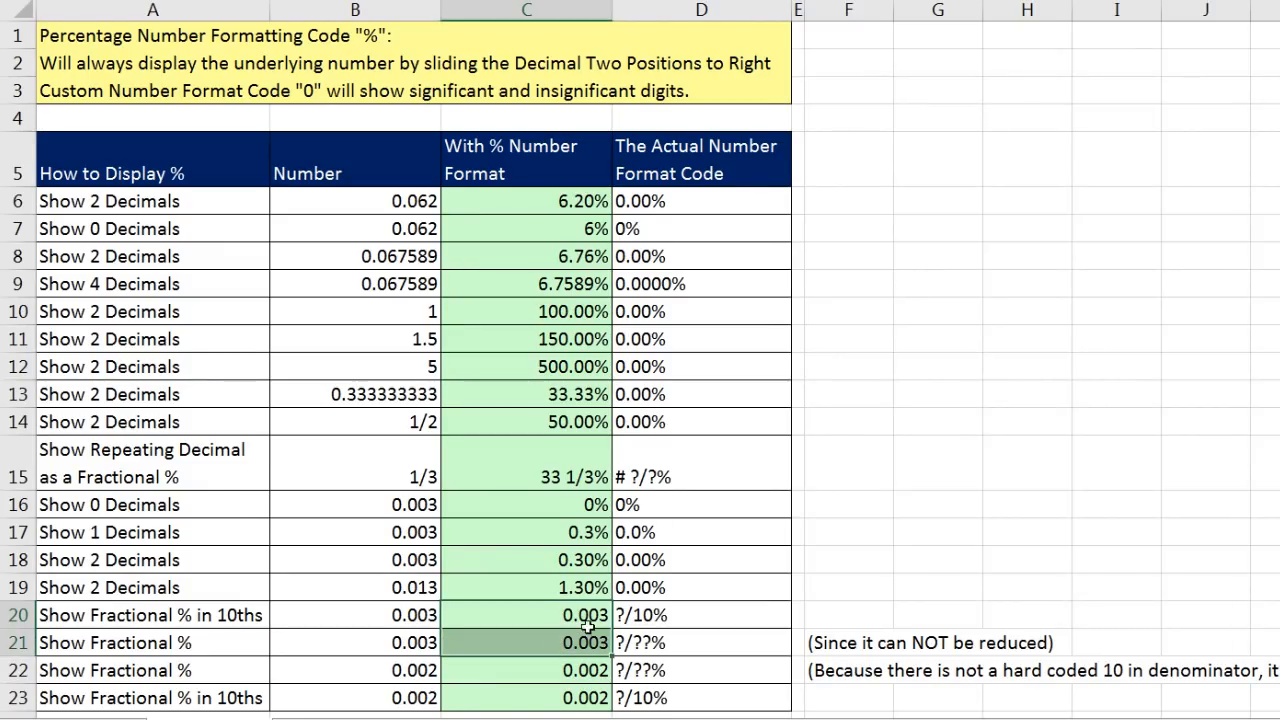
drag(573, 678, 571, 694)
click(571, 696)
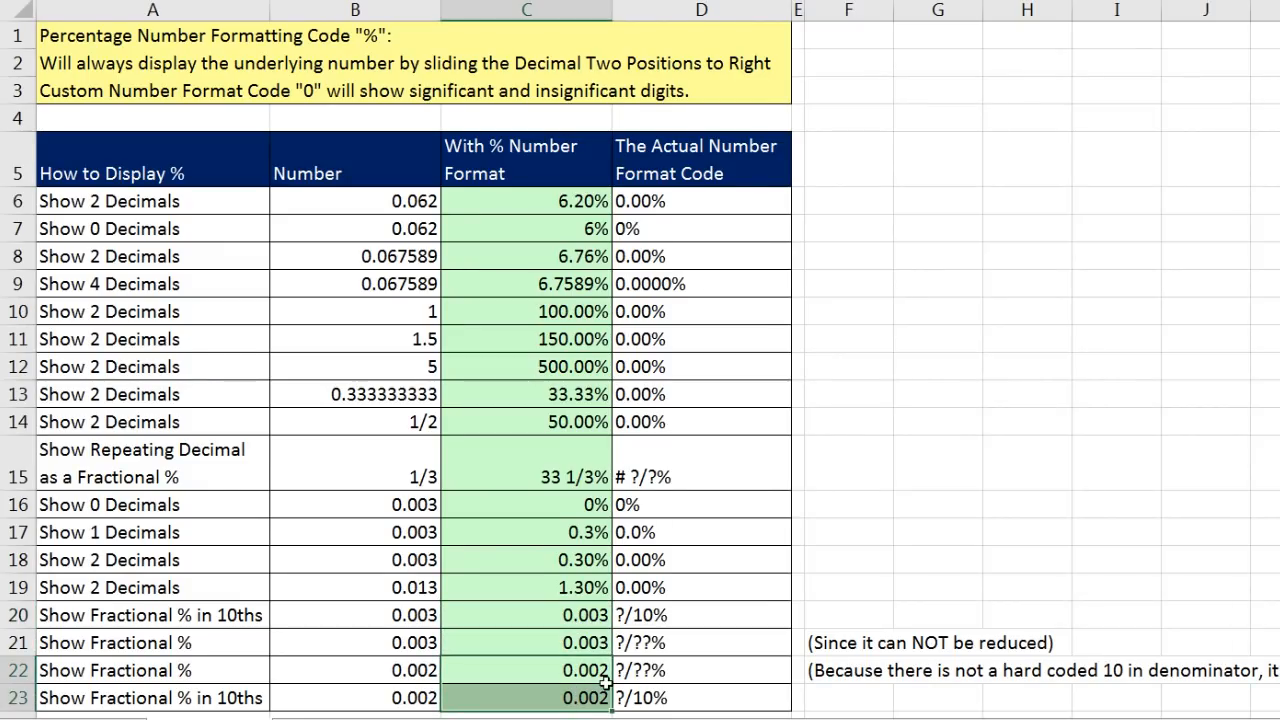
- Compare the fractional percent format codes in cells D20 and D21 for the number in cell C20
click(587, 620)
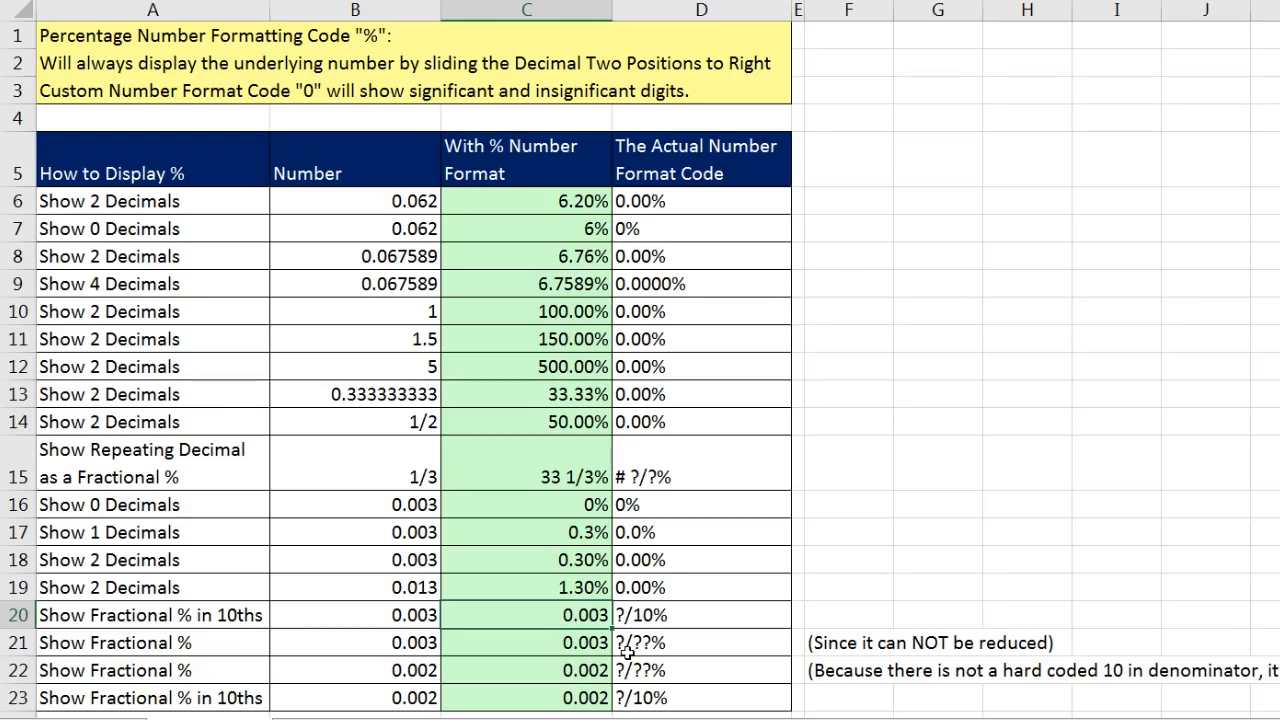
click(670, 618)
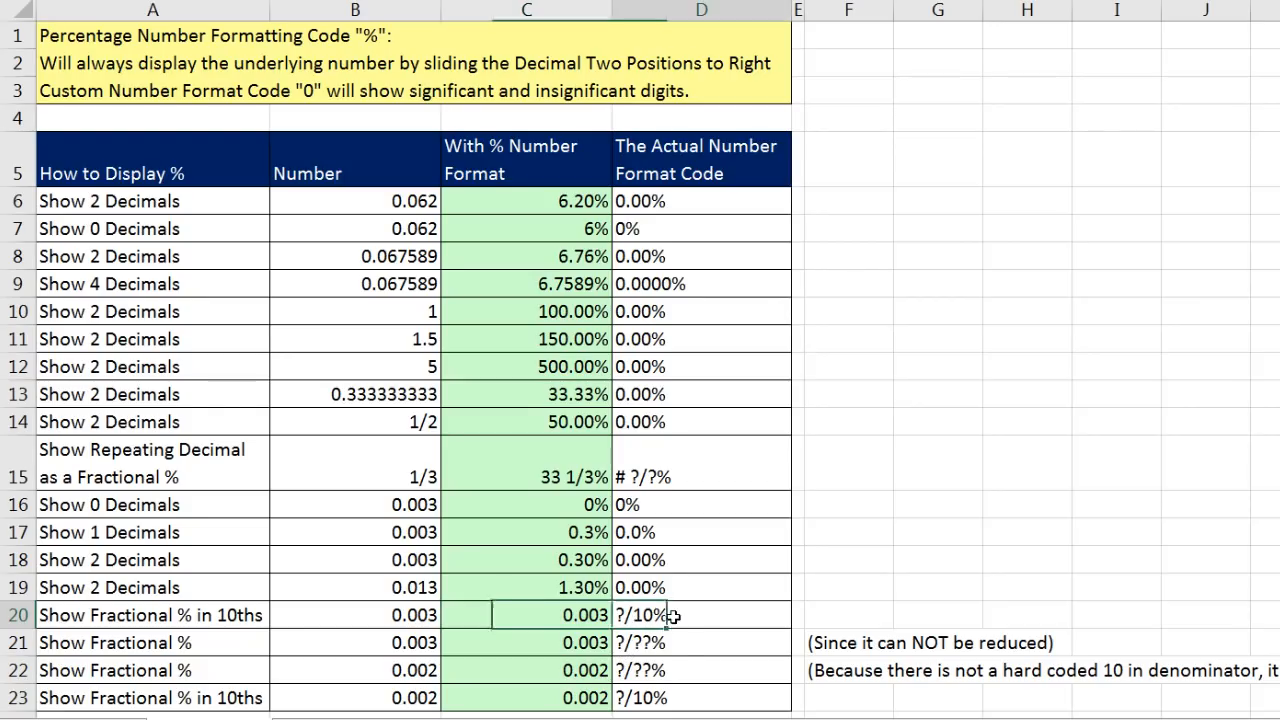
click(682, 649)
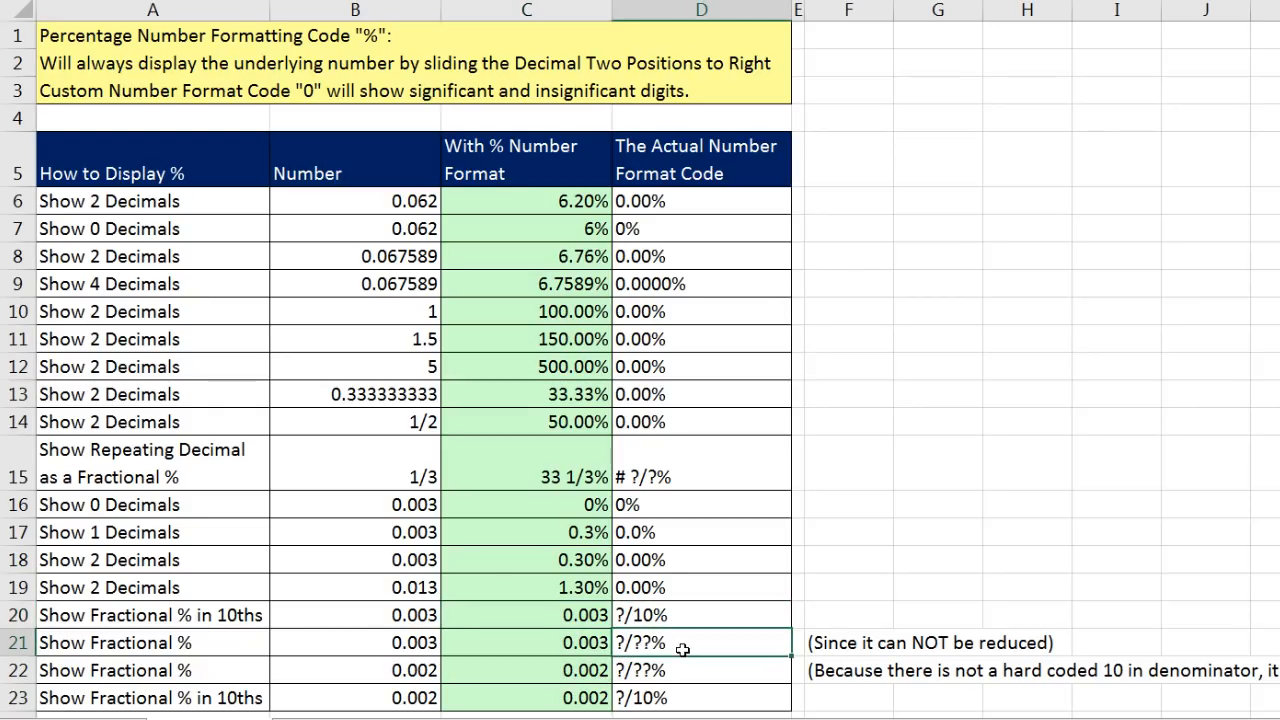
click(652, 618)
click(676, 643)
- Apply the custom number format ?/10% to cell C20 to show its number as a fractional percentage in tenths
click(588, 618)
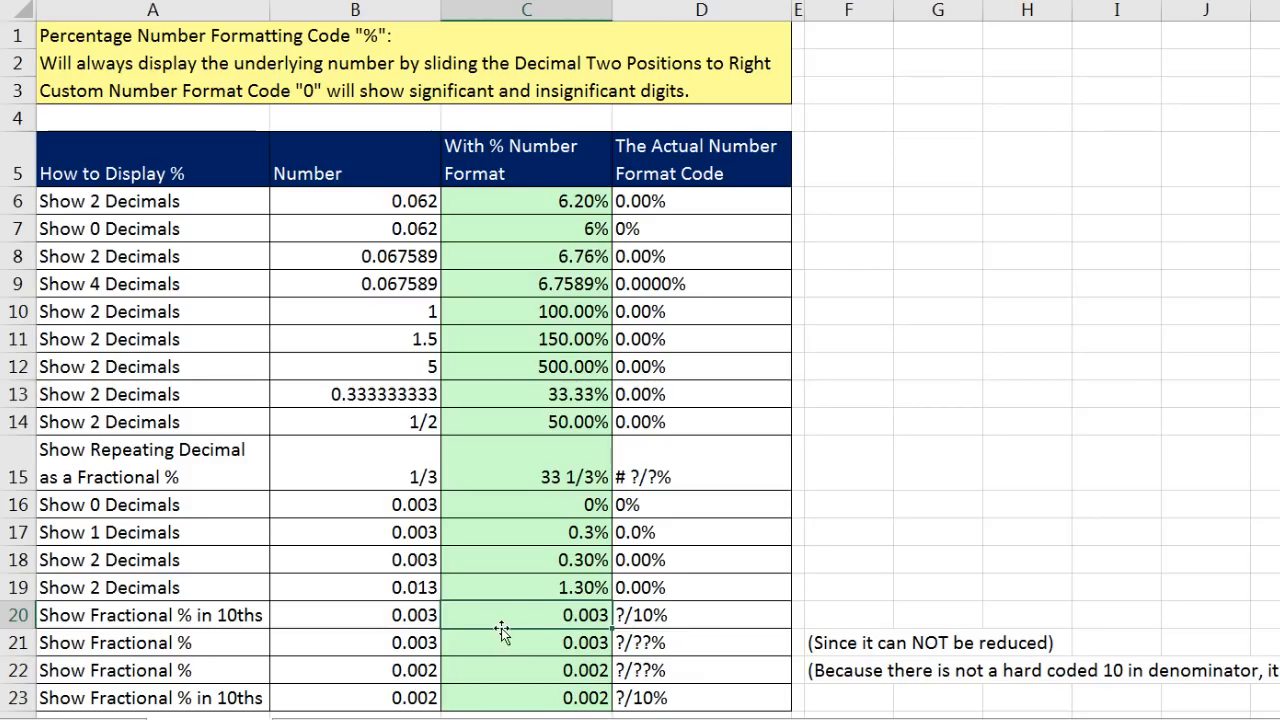
key(ctrl+1)
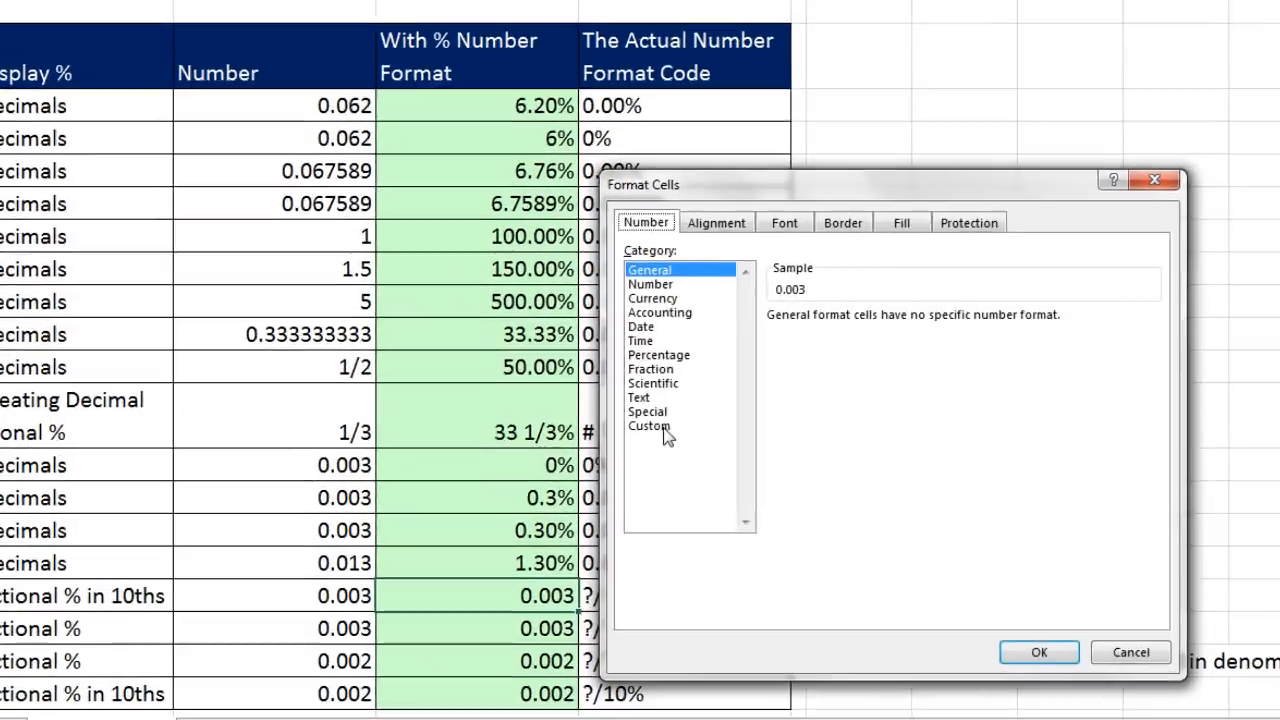
click(685, 477)
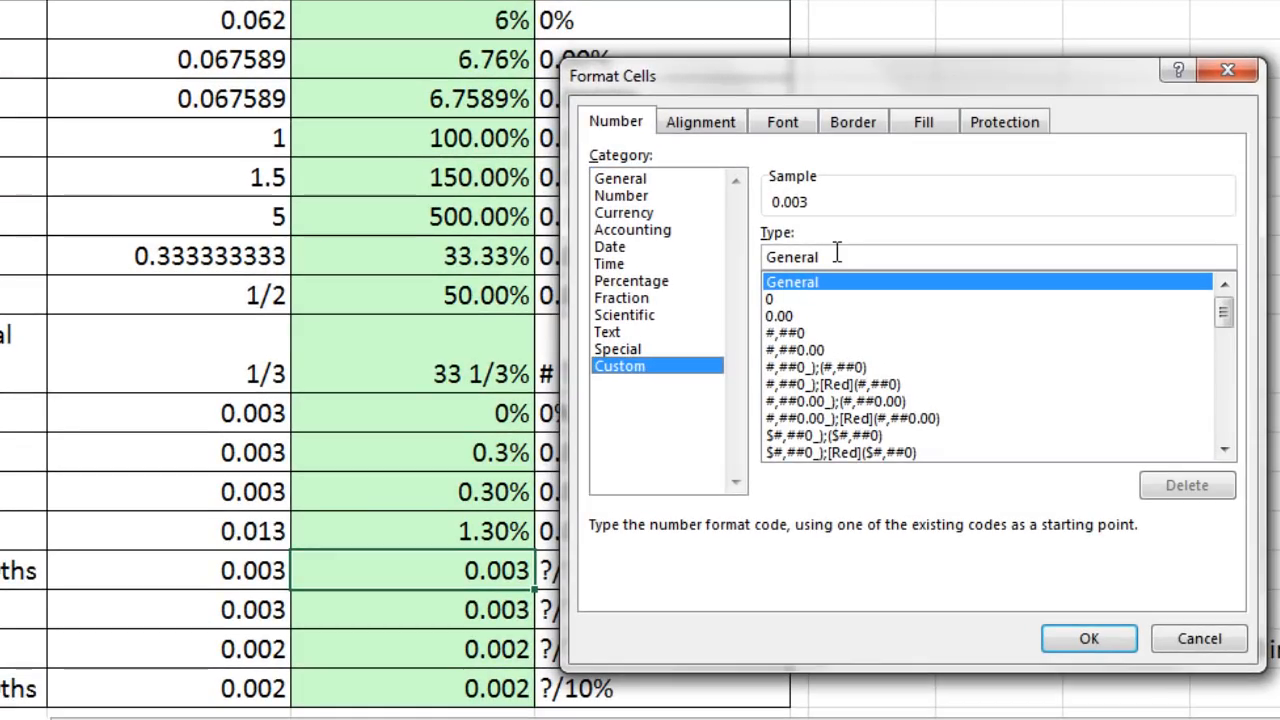
drag(831, 258, 732, 262)
text(?/)
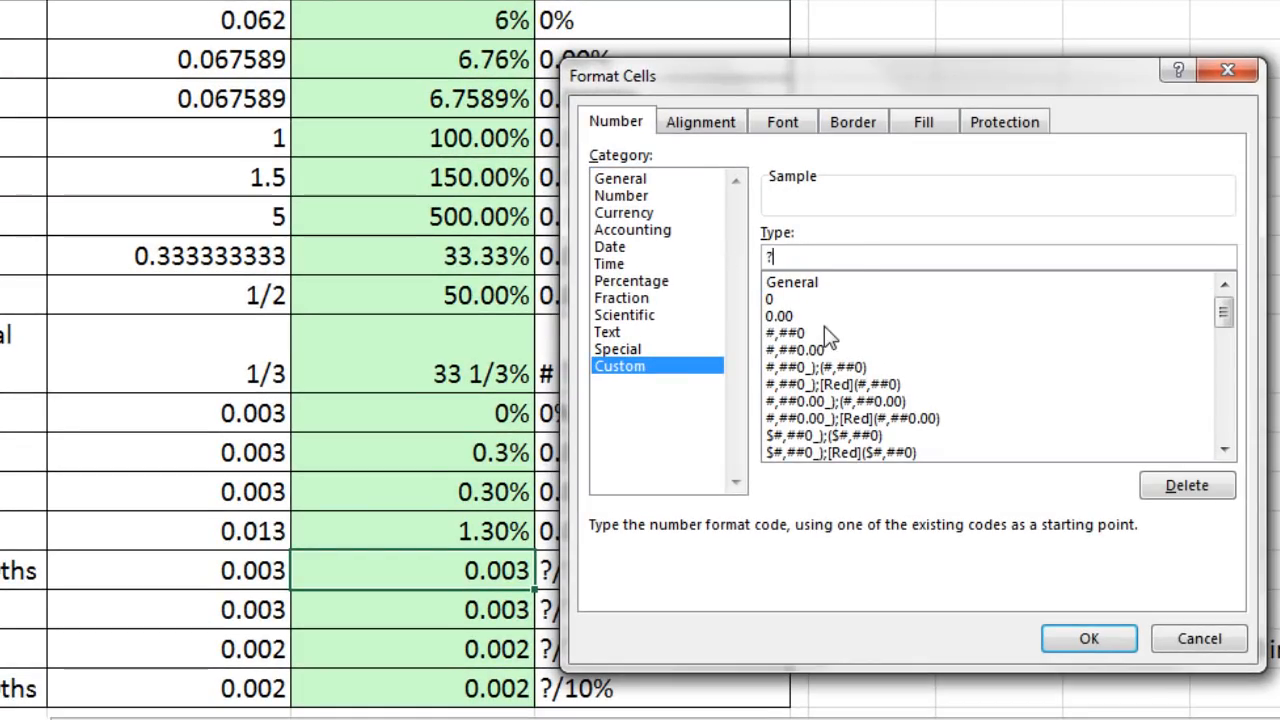
text(10)
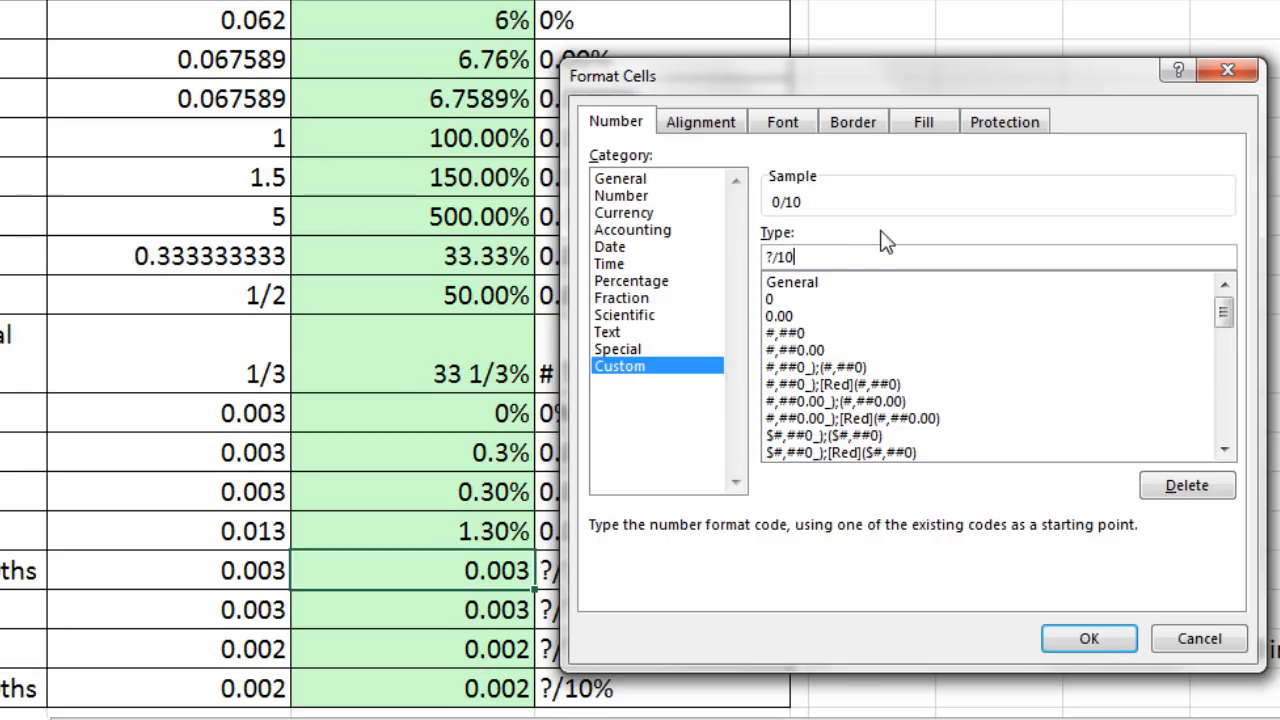
text(%)
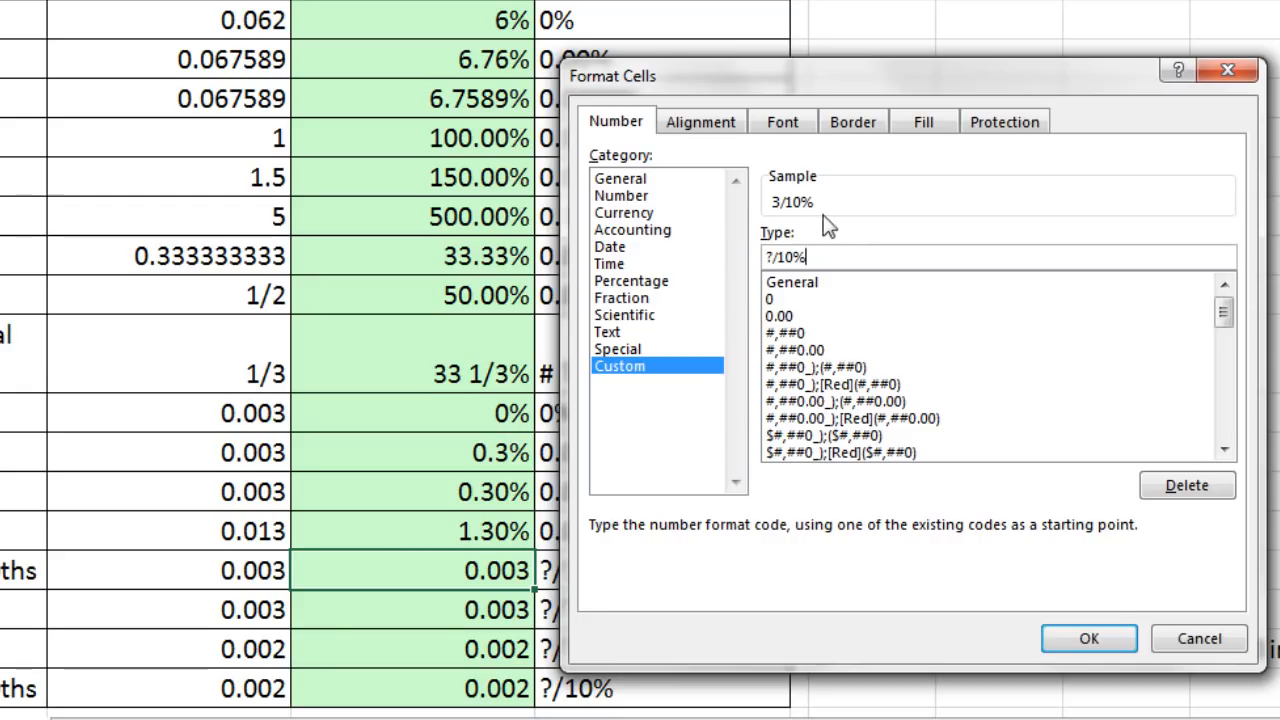
click(1097, 637)
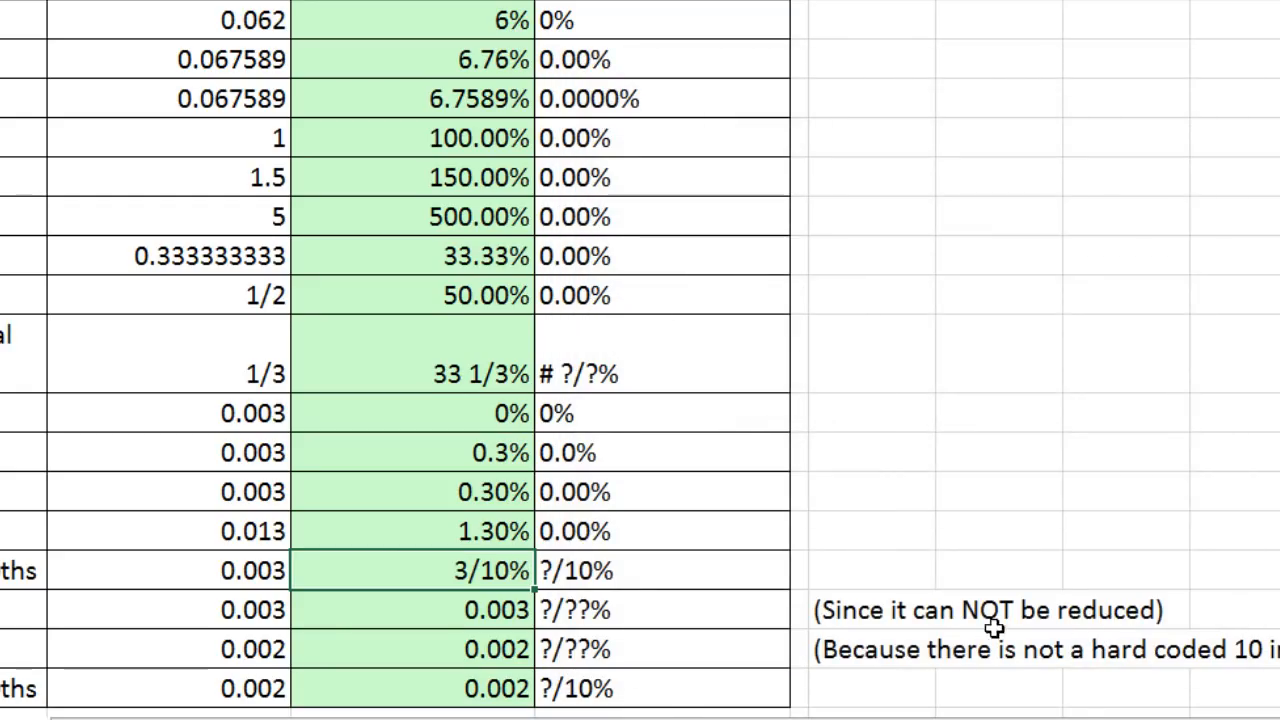
- Apply the custom number format ?/??% to cell C21 to show its number as a fractional percentage
click(465, 614)
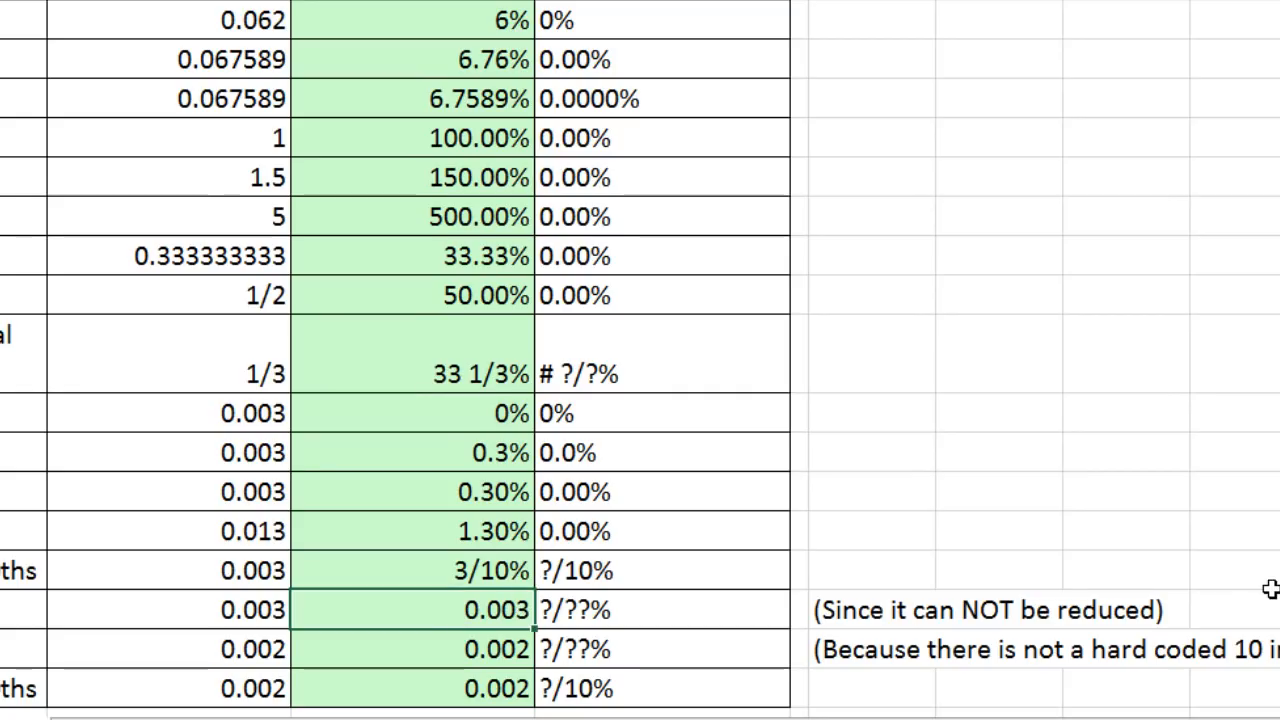
key(ctrl+1)
click(620, 366)
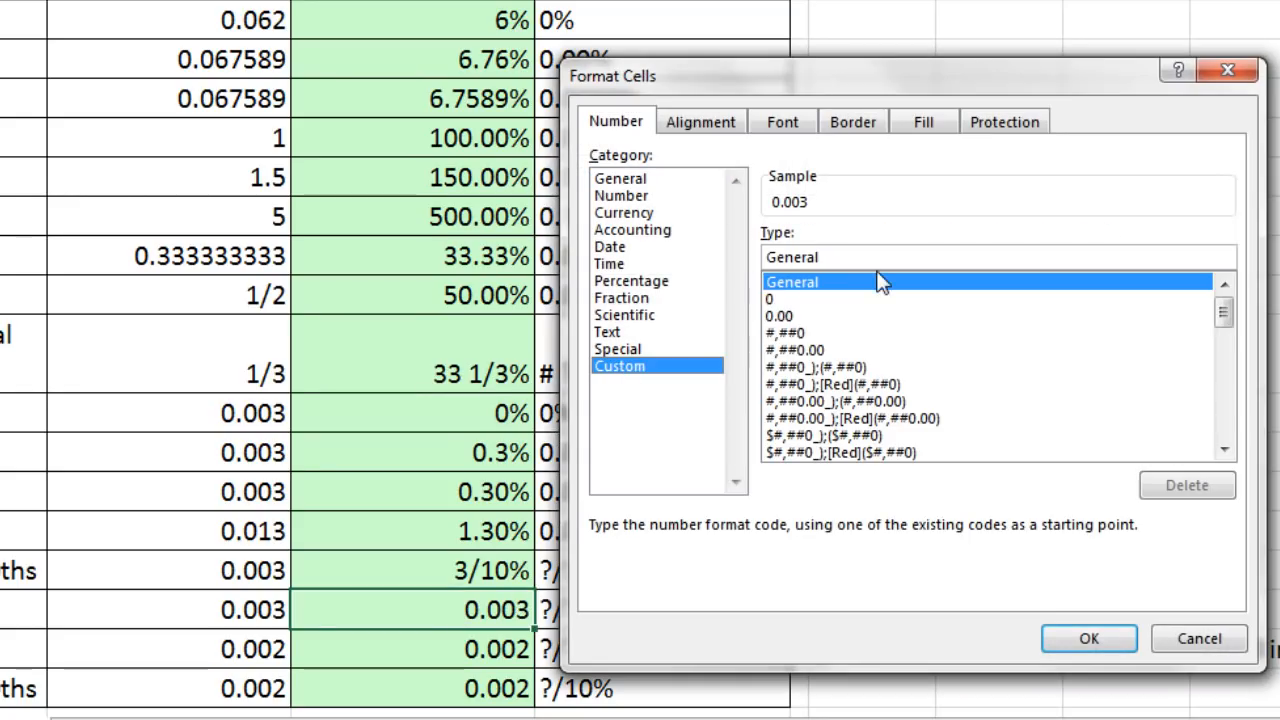
double_click(826, 258)
text(?/?)
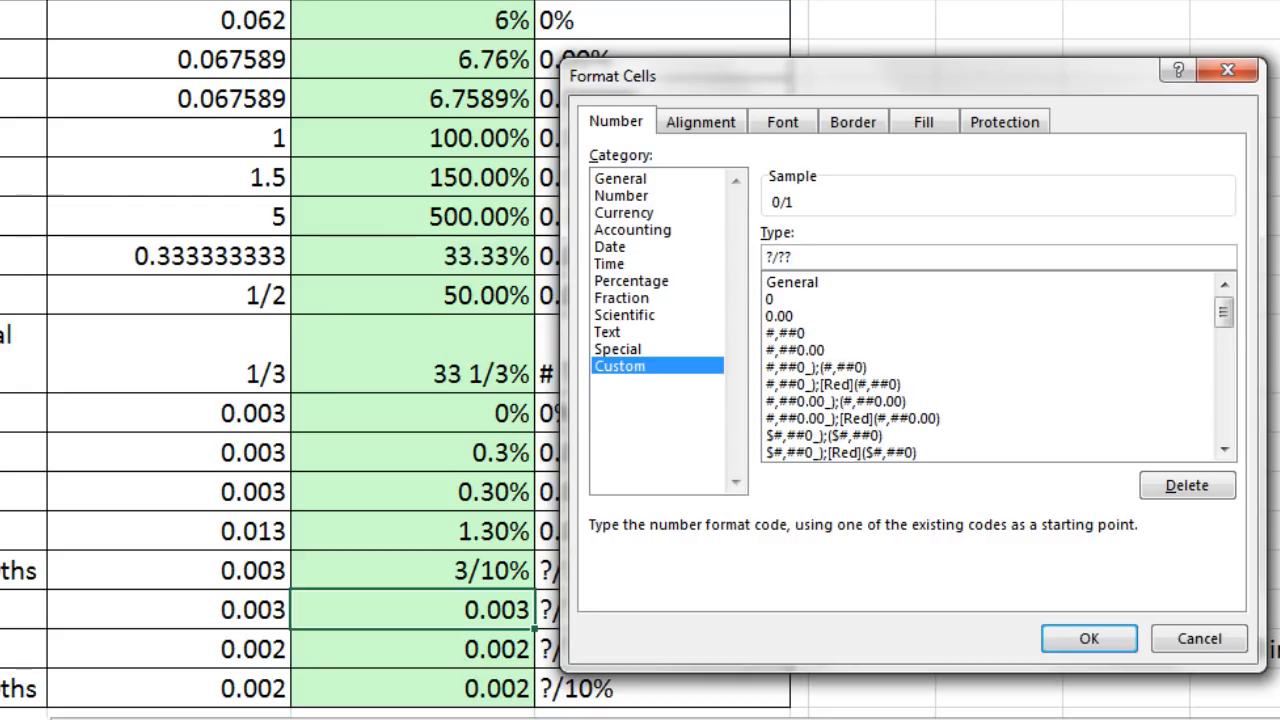
text(%)
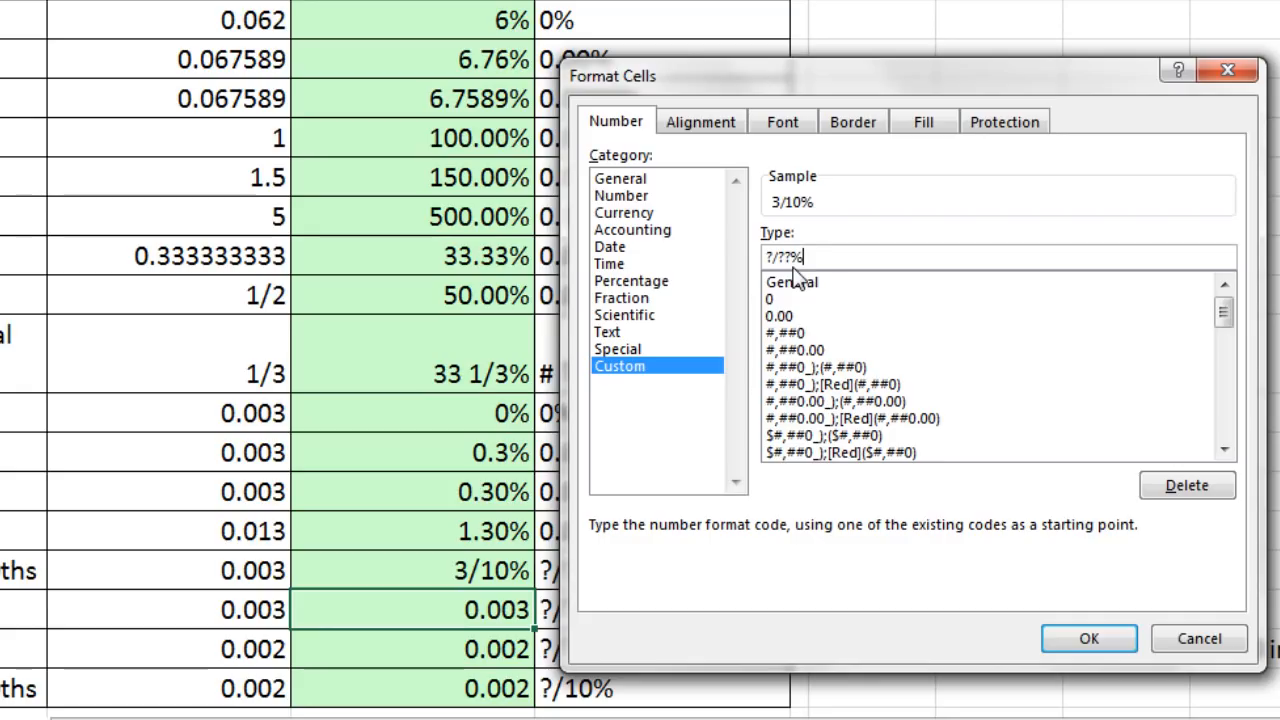
click(1082, 642)
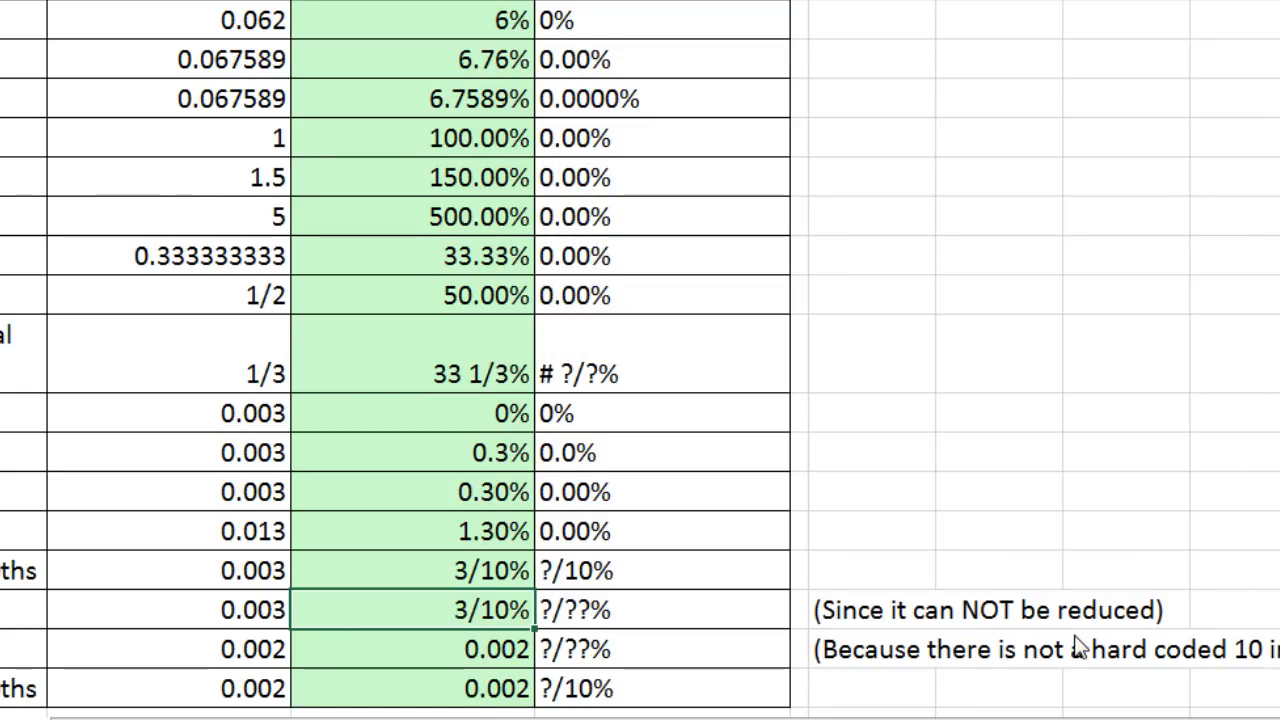
- Apply the custom number format ?/??% to cell C22 to show its number as a reduced fractional percentage
click(428, 659)
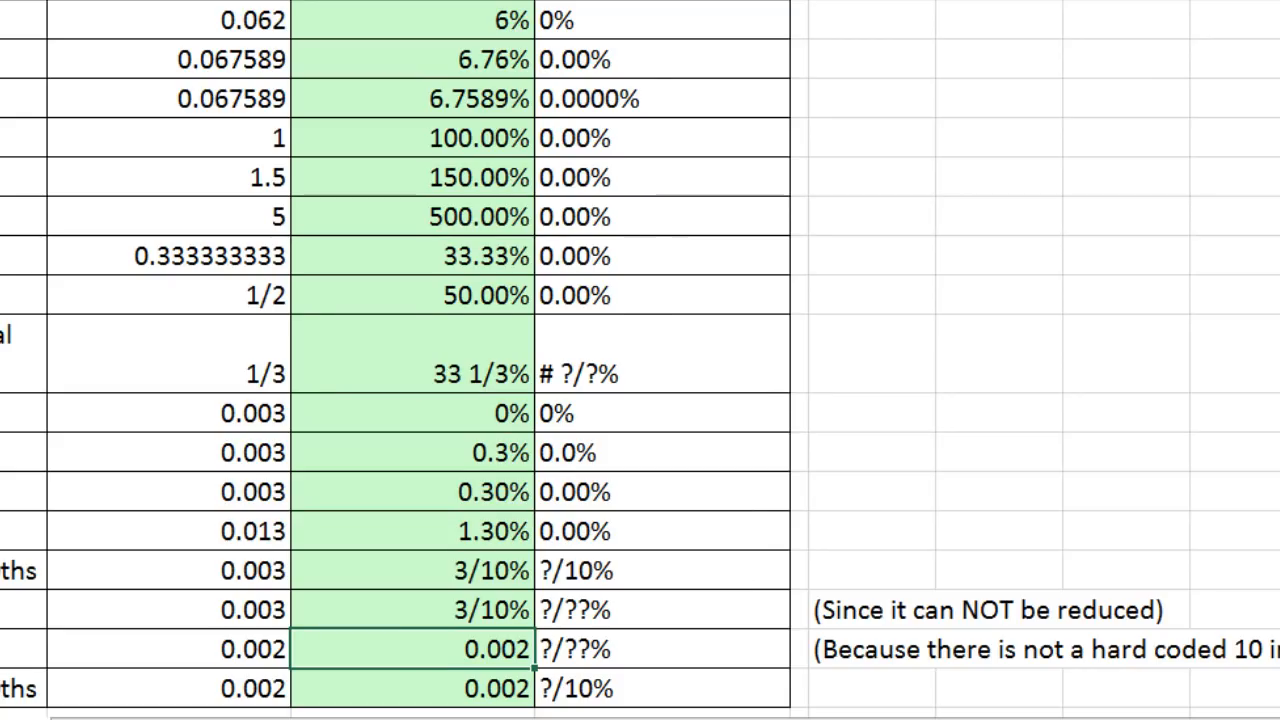
key(ctrl+1)
click(643, 368)
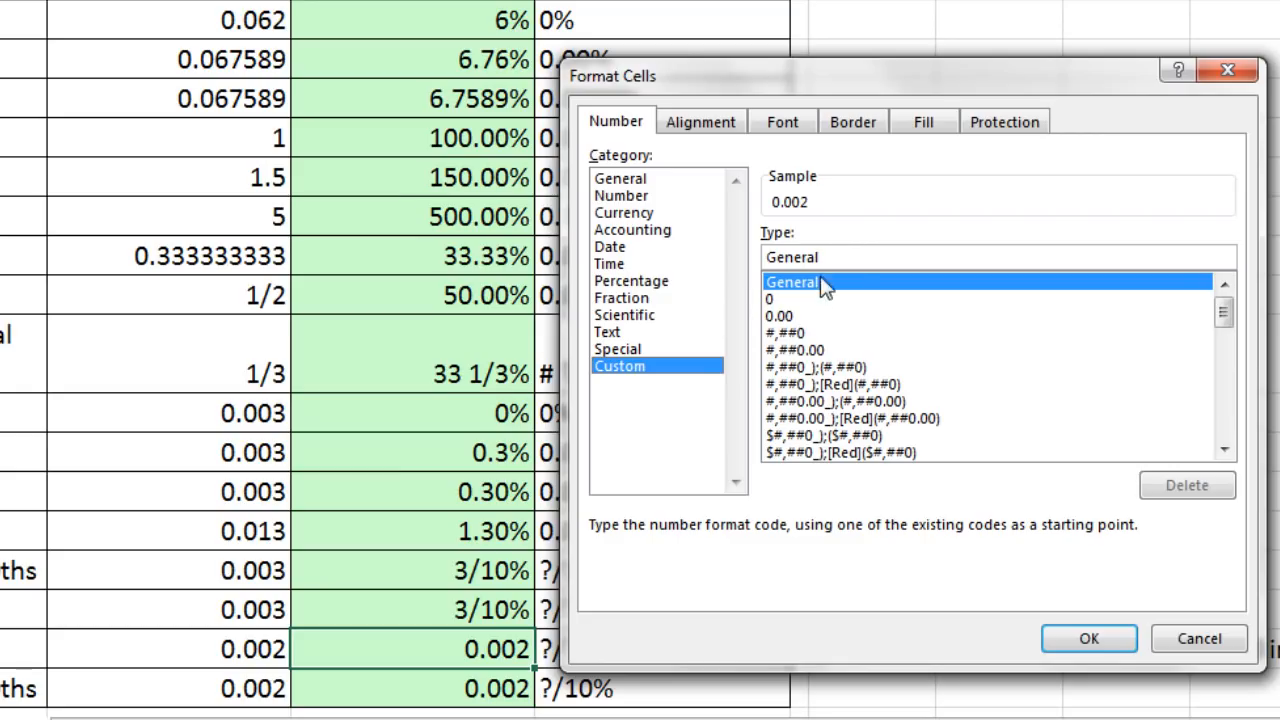
drag(856, 257, 724, 257)
text(?)
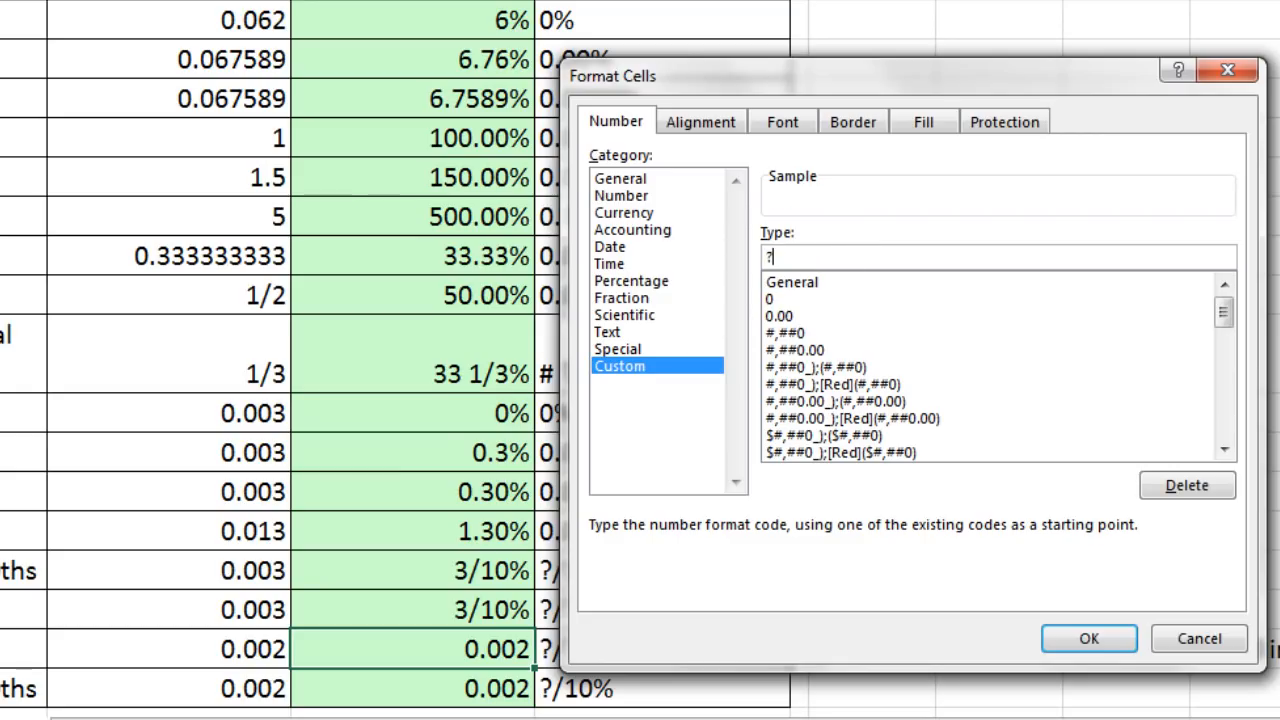
text(/??%)
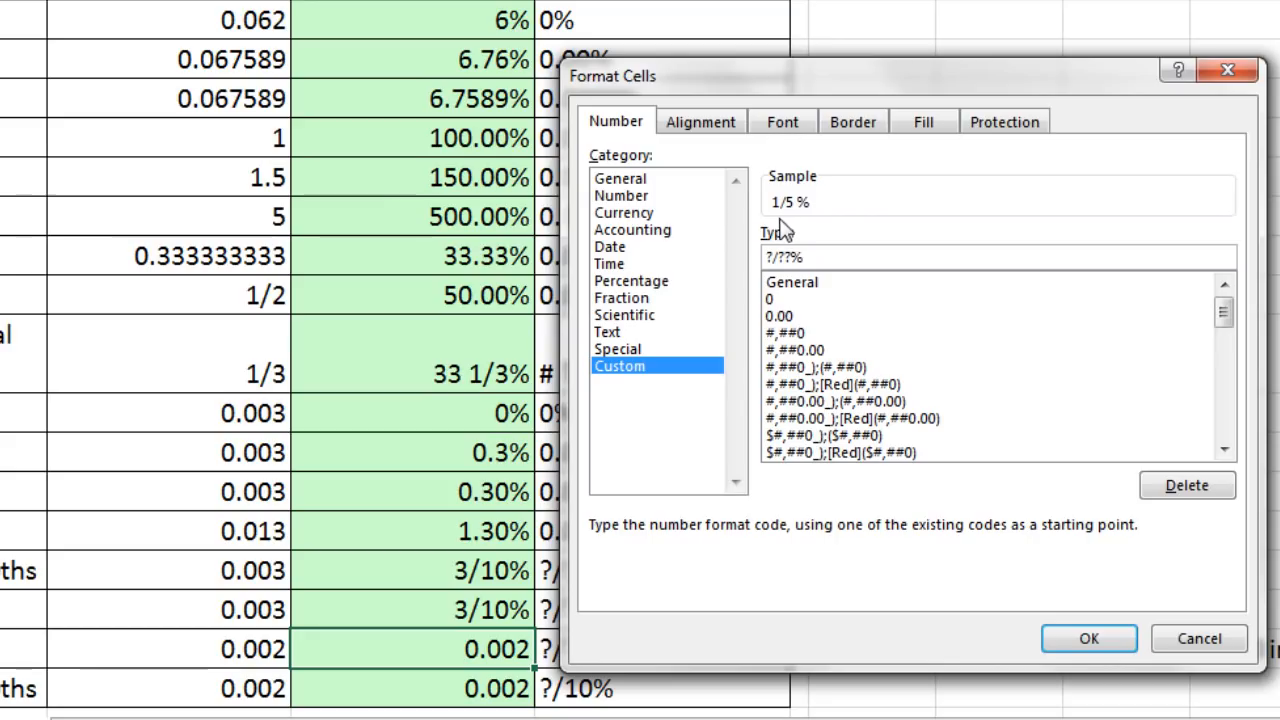
click(1092, 638)
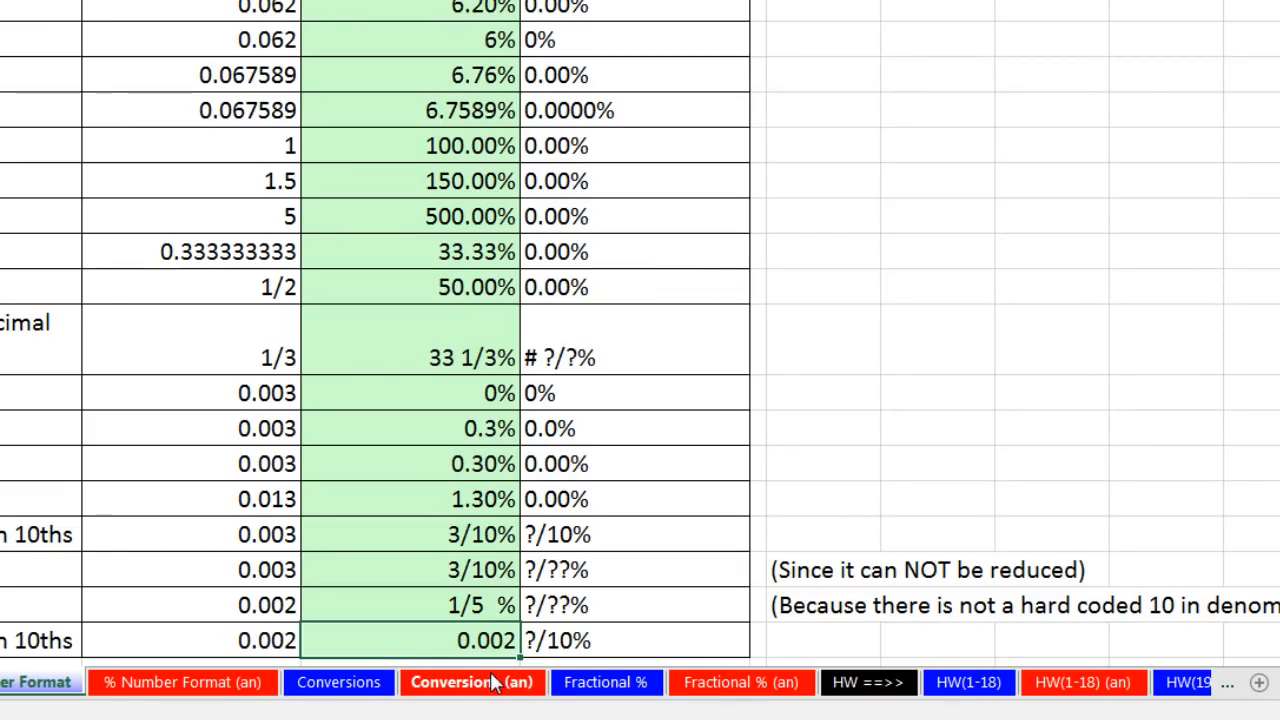
- Apply the custom number format ?/10% to cell C23 to show its number as a fractional percentage in tenths
key(ctrl+1)
click(580, 358)
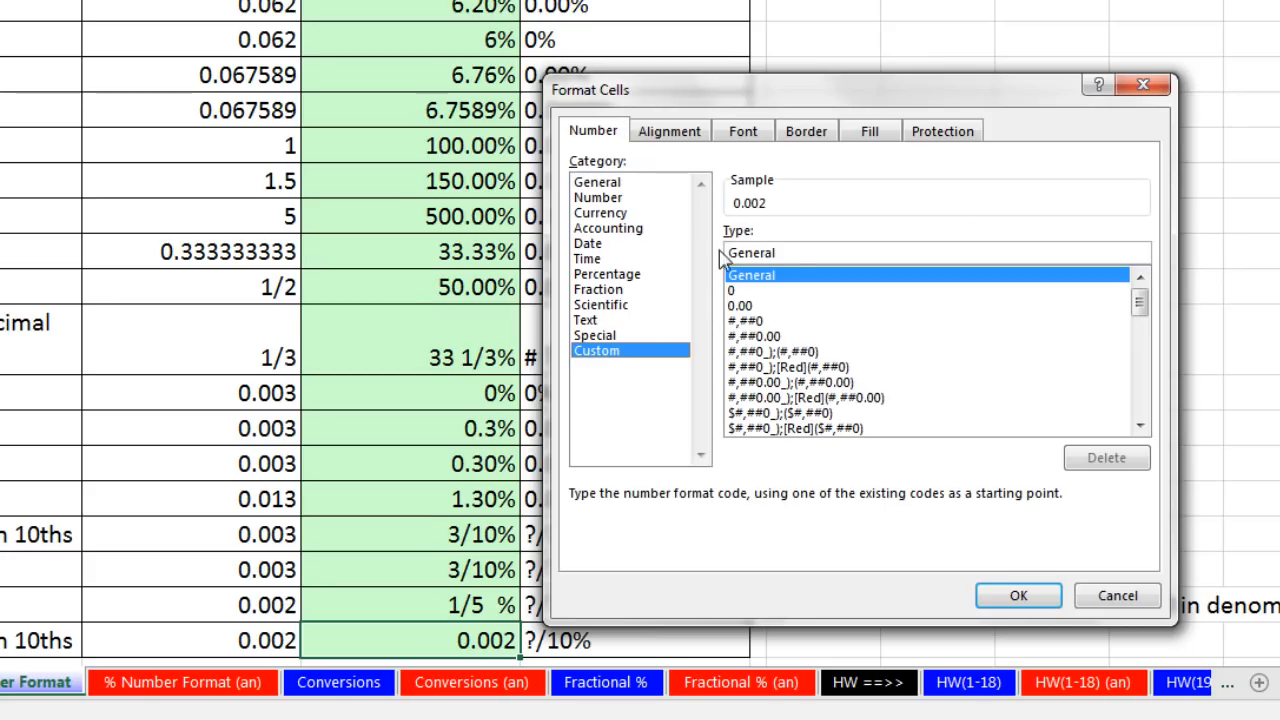
double_click(788, 252)
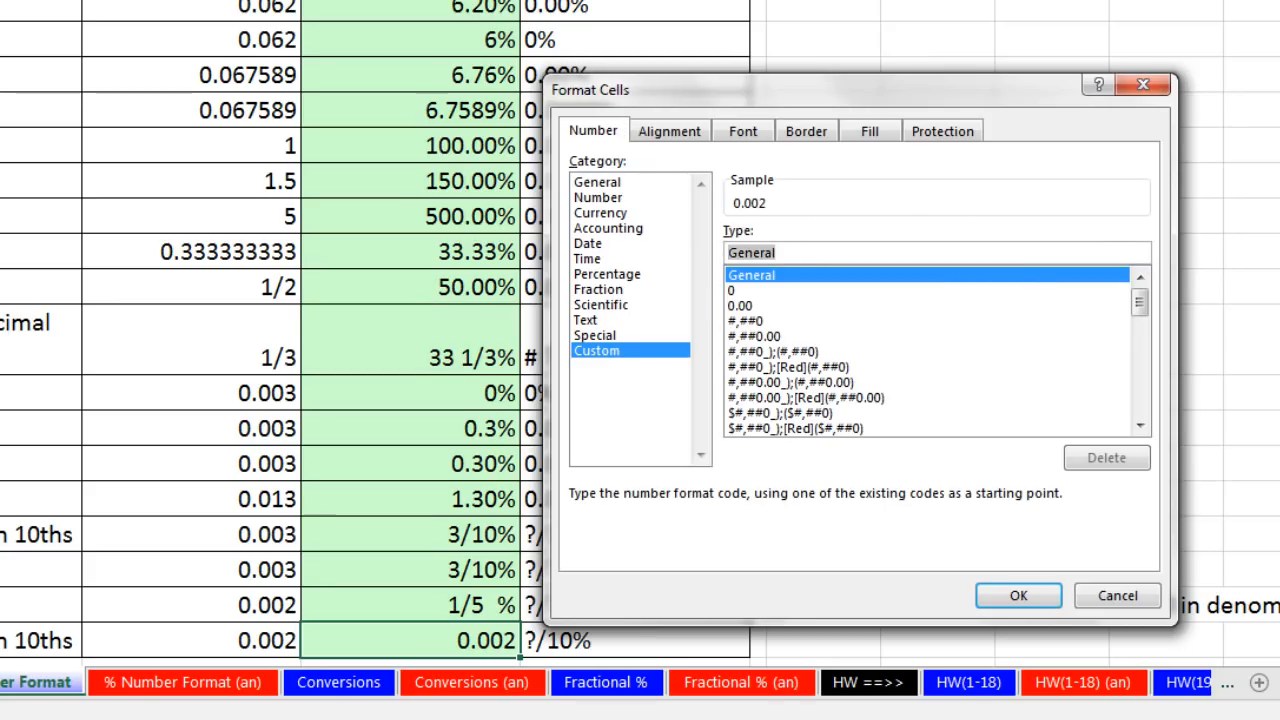
text(?/10)
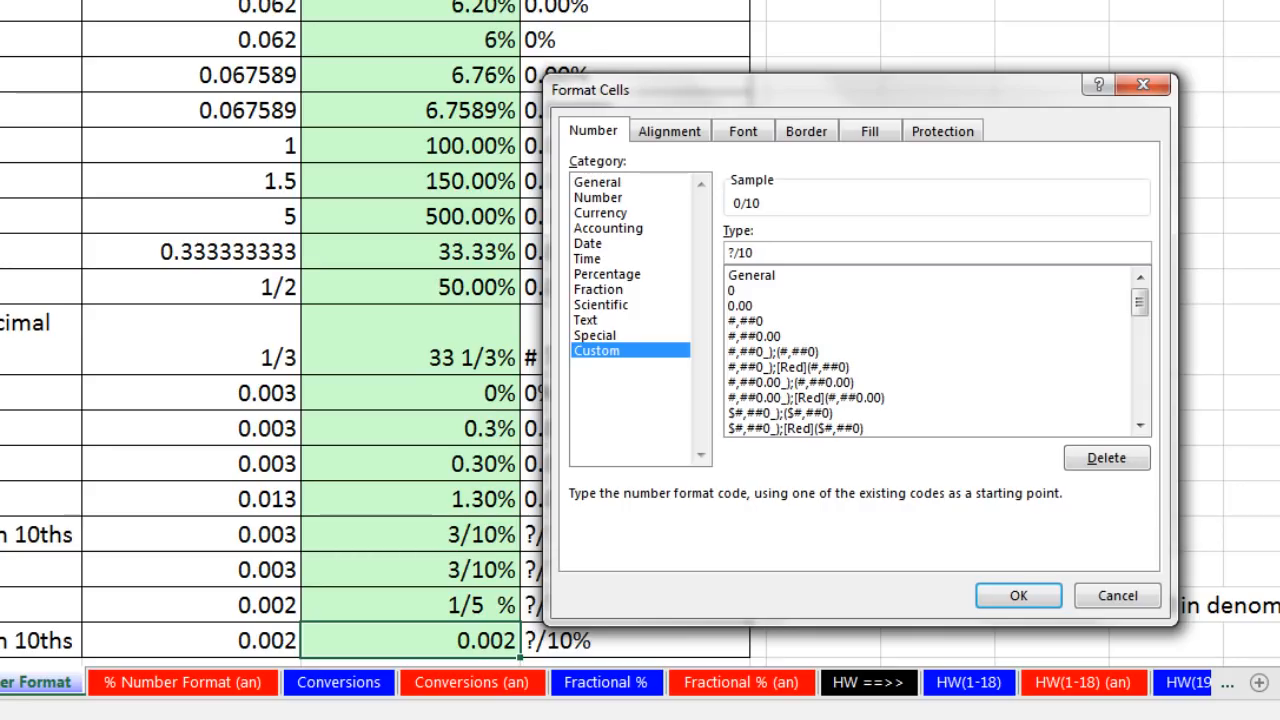
text(%)
click(1052, 598)
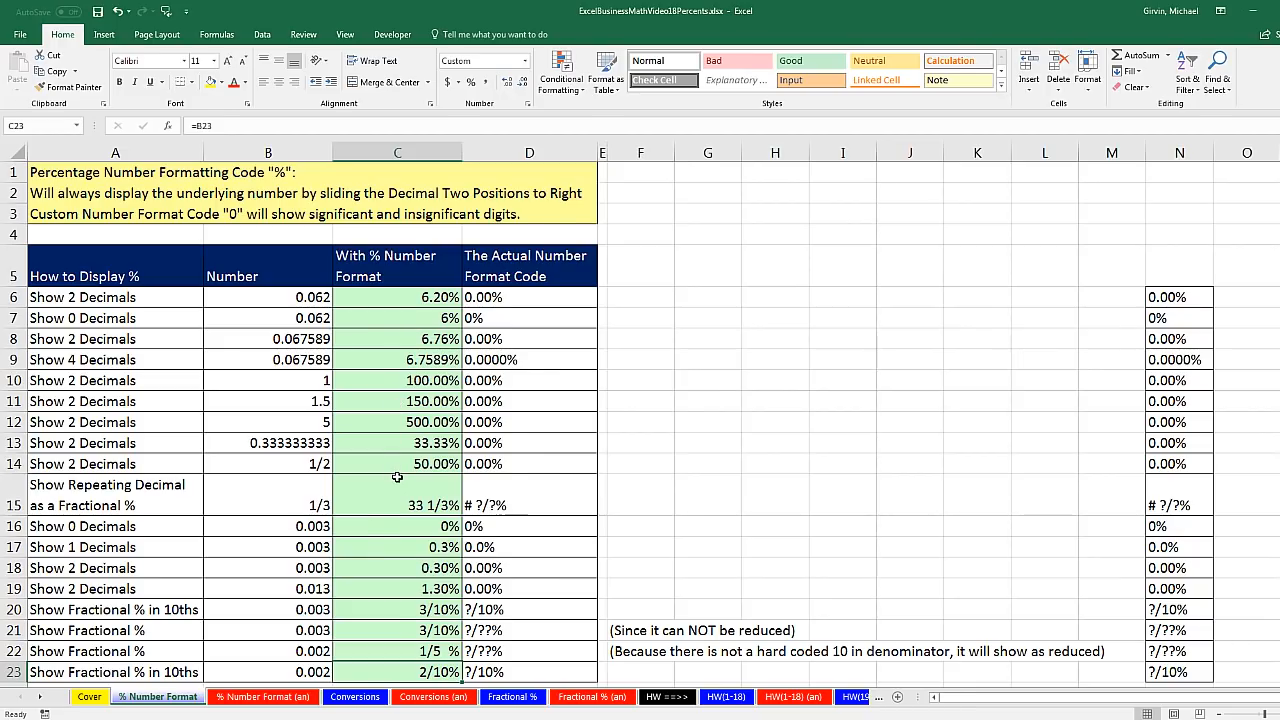
- Switch to the ExcelBusinessMathVideo18Percents.pdf notes in Adobe Acrobat to view the decimal and percent conversion examples
key(alt+Tab)
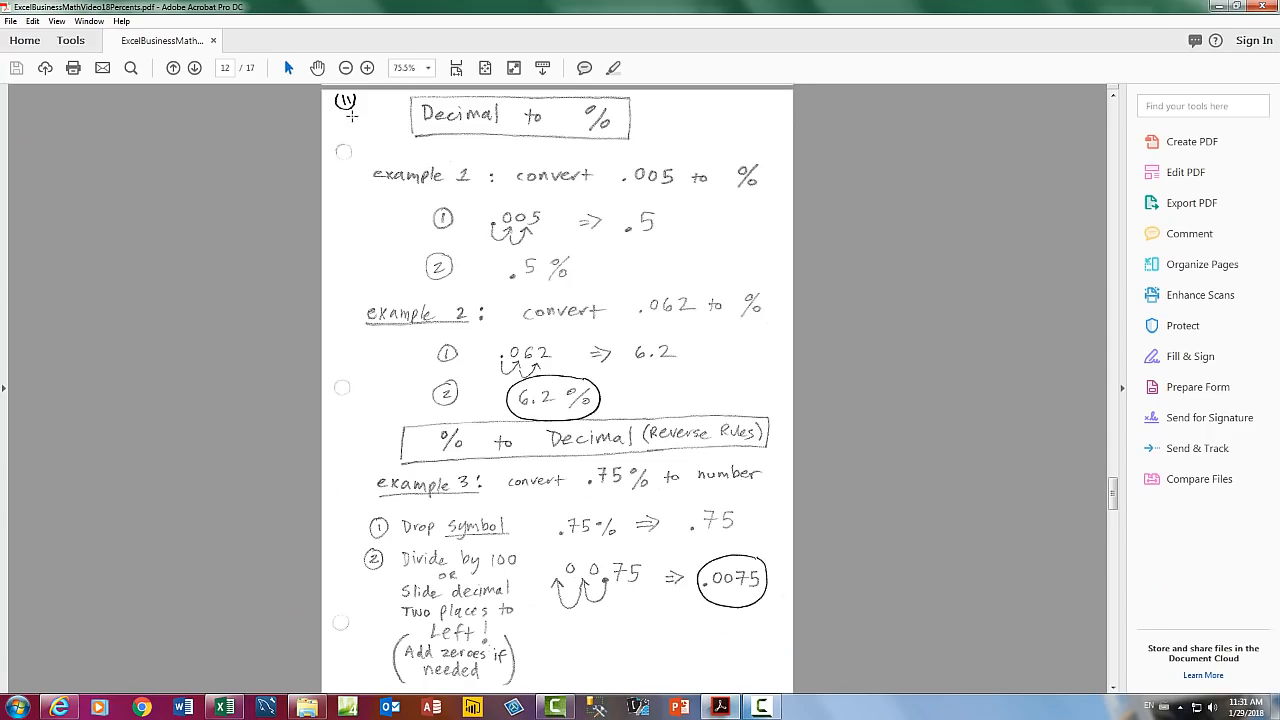
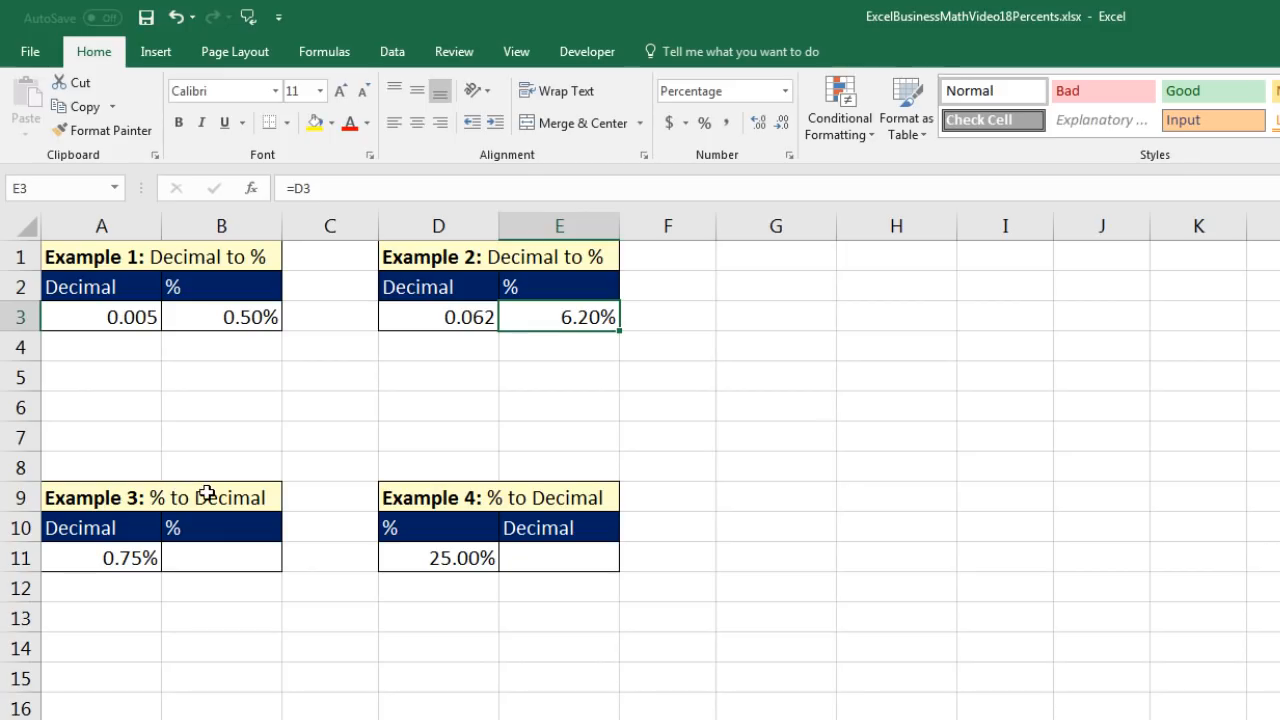
- Link cell B11 to the 0.75% value with =A11 and give it the General number format
click(220, 557)
text(=)
key(Left)
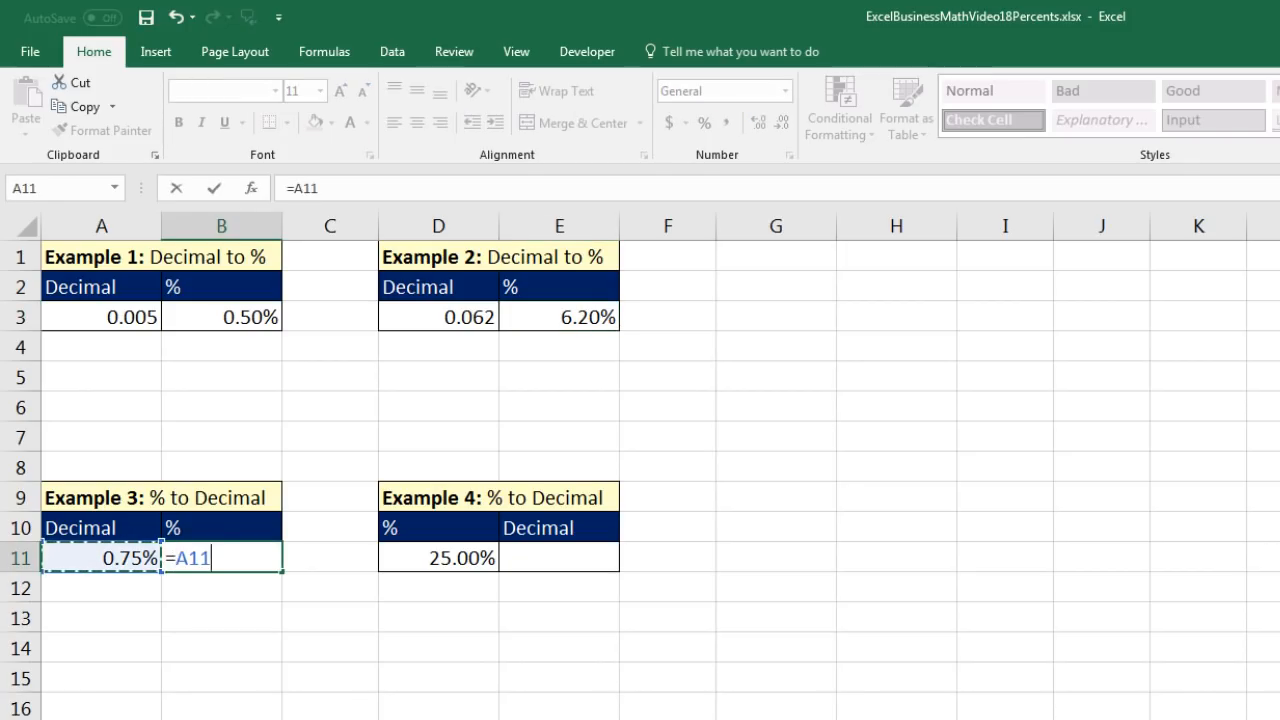
key(ctrl+Return)
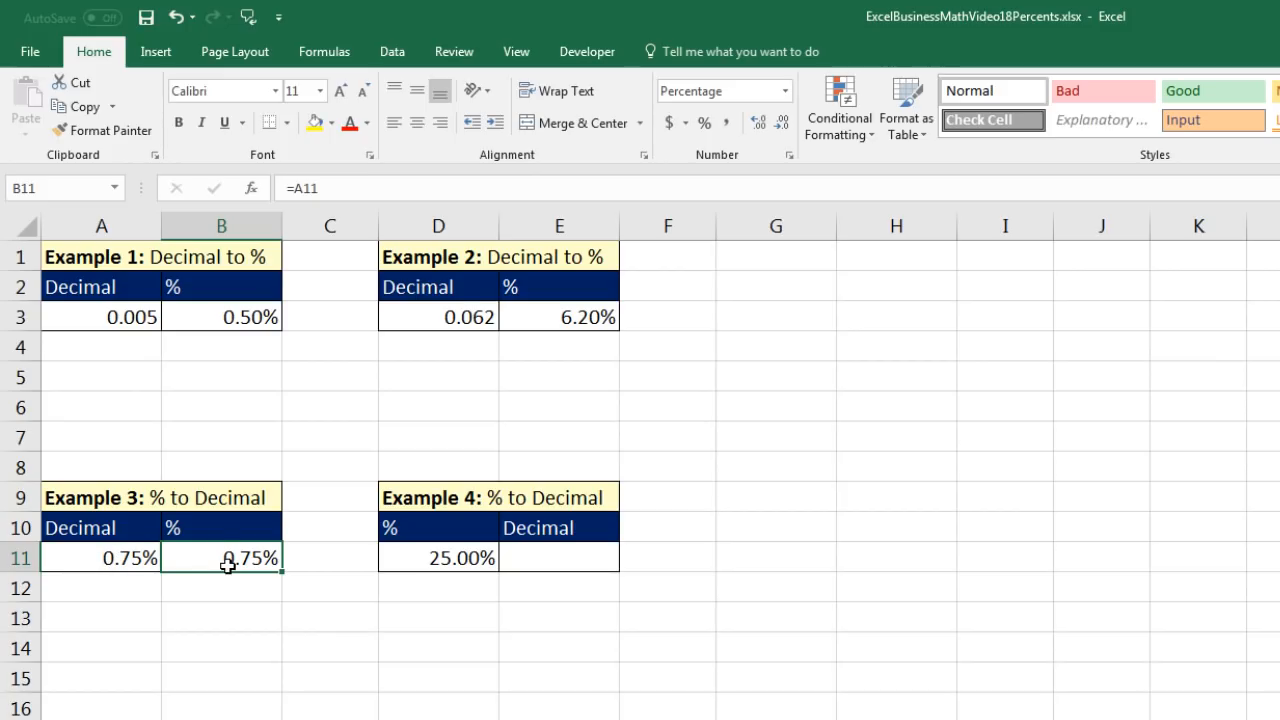
click(786, 92)
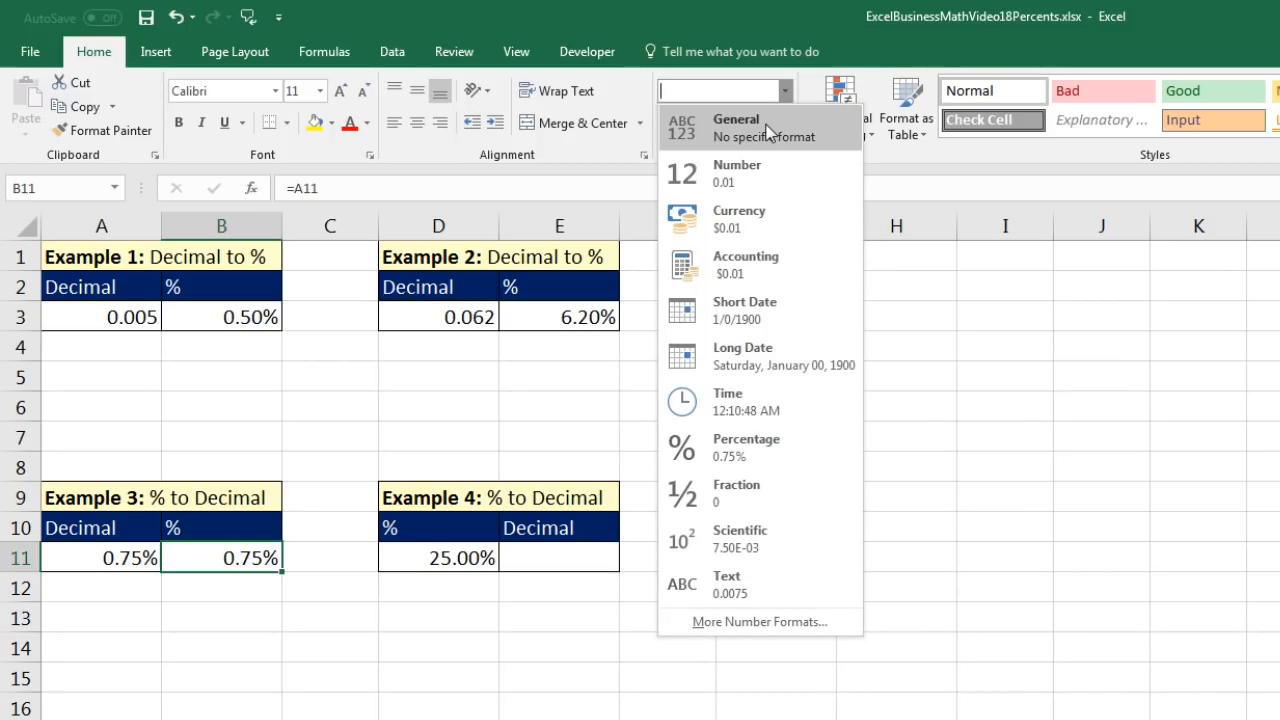
click(768, 132)
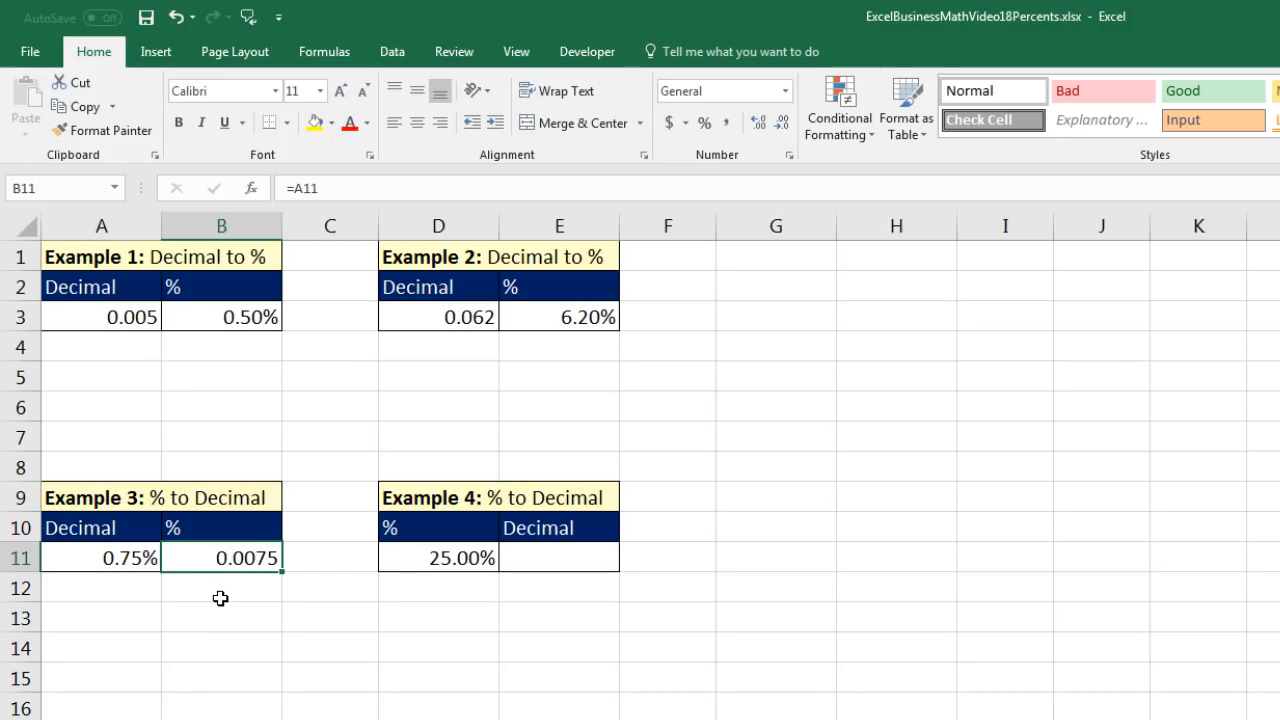
- Enter =D11 in cell E11 for Example 4 and apply the General number format to show a decimal
click(536, 560)
text(=)
key(Left)
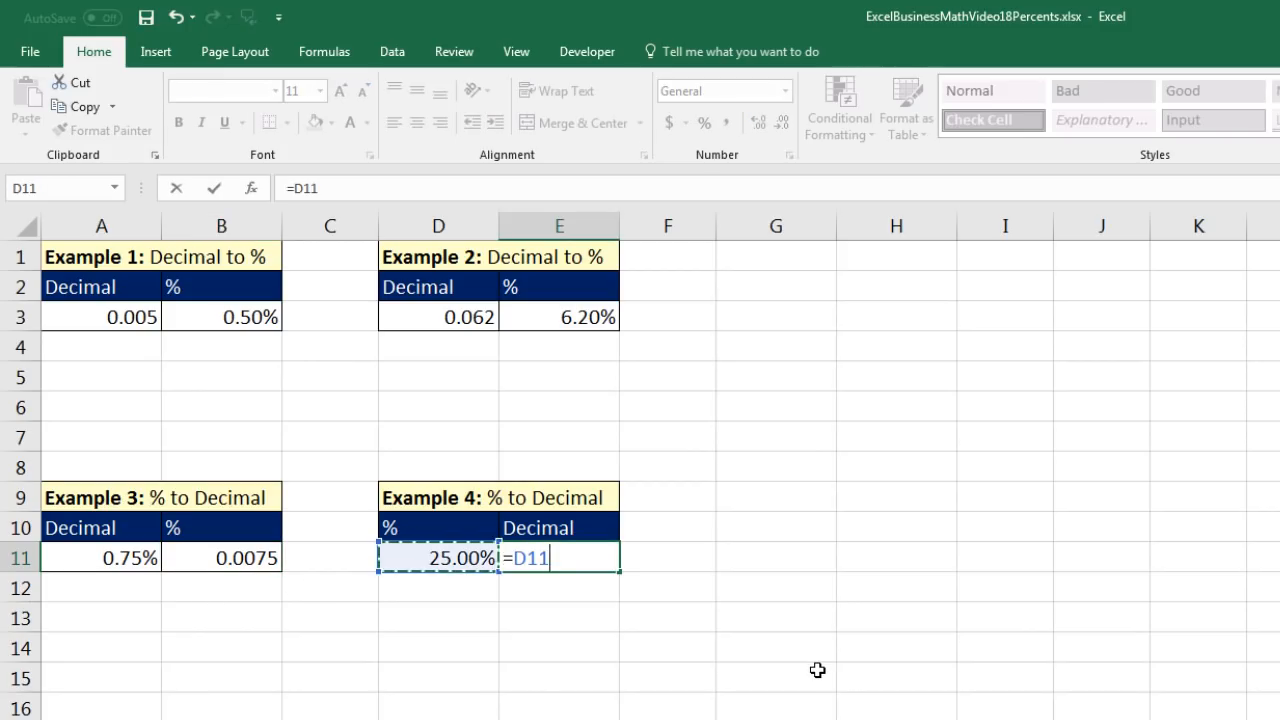
key(ctrl+Return)
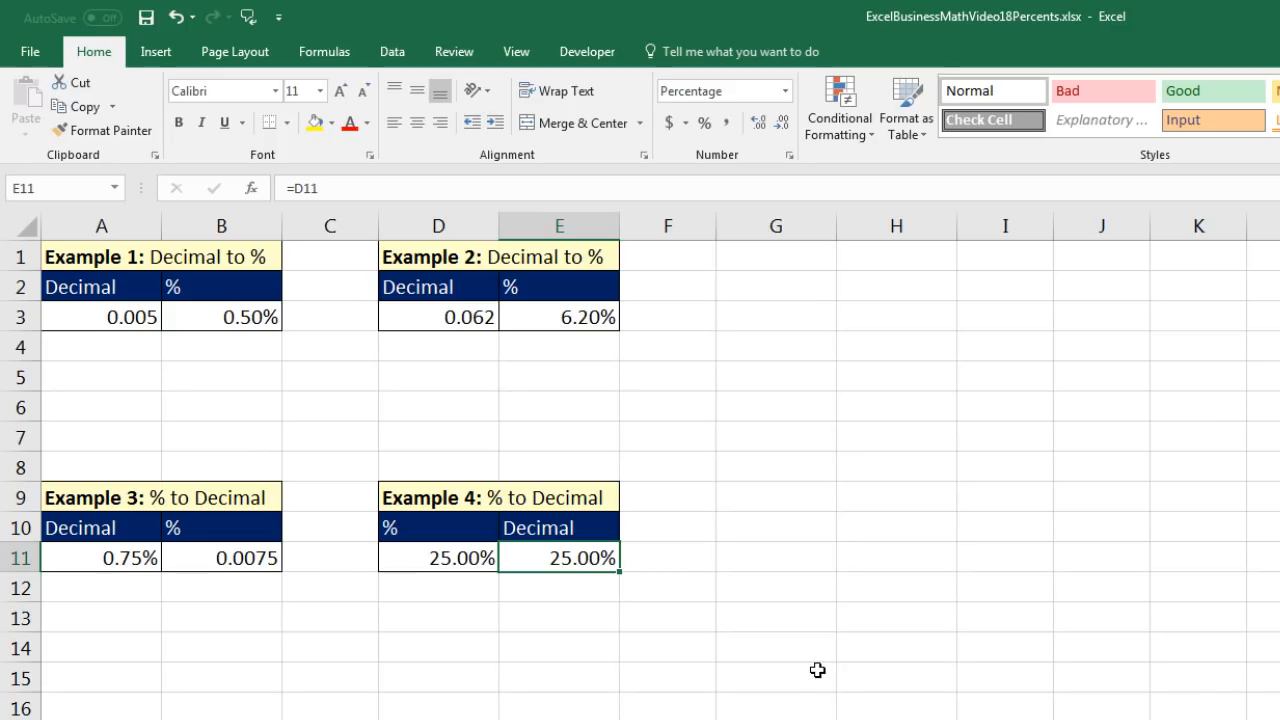
click(785, 91)
click(775, 140)
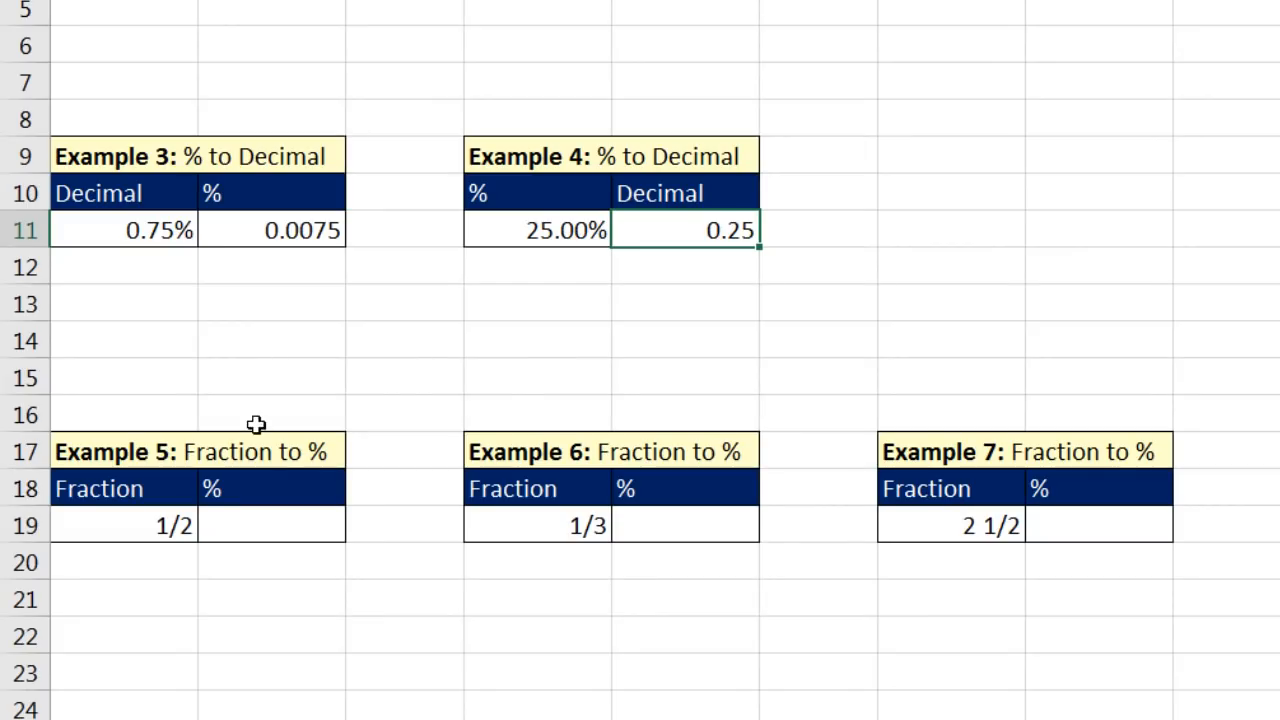
- Enter =A19 in cell B19 for Example 5 and apply the Percentage number format
click(309, 519)
text(=)
key(Left)
key(ctrl+Return)
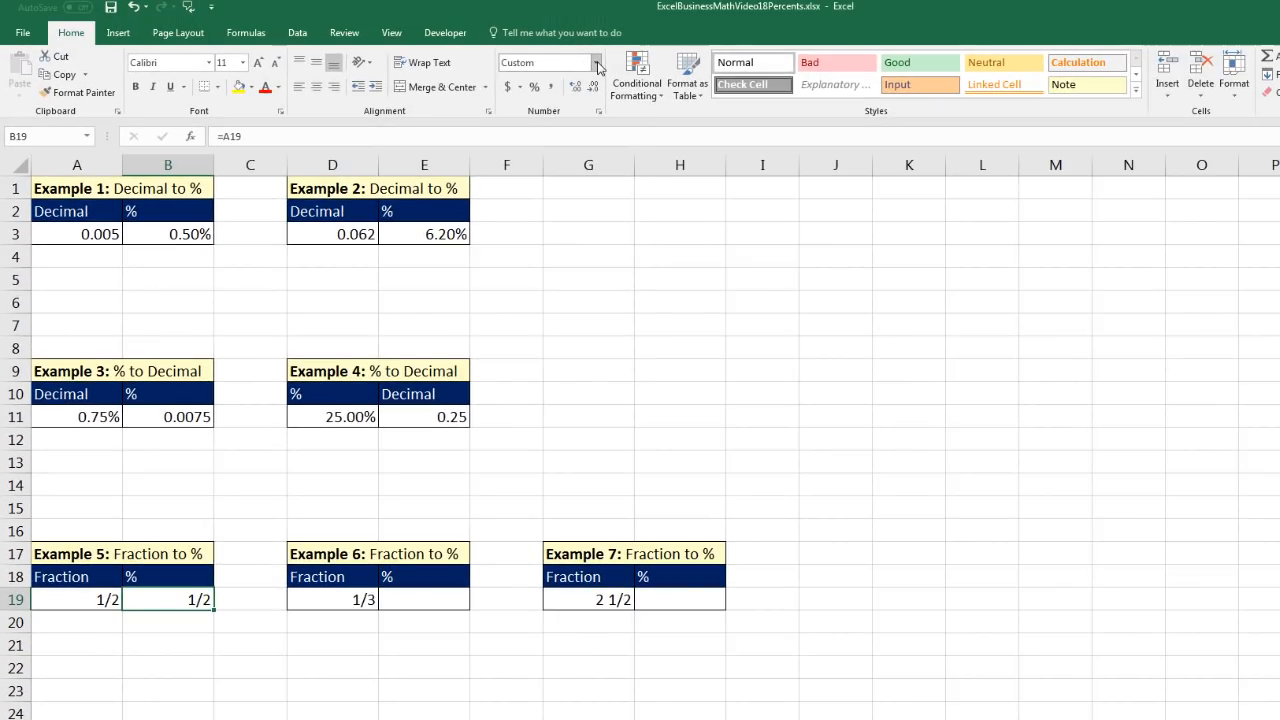
click(596, 63)
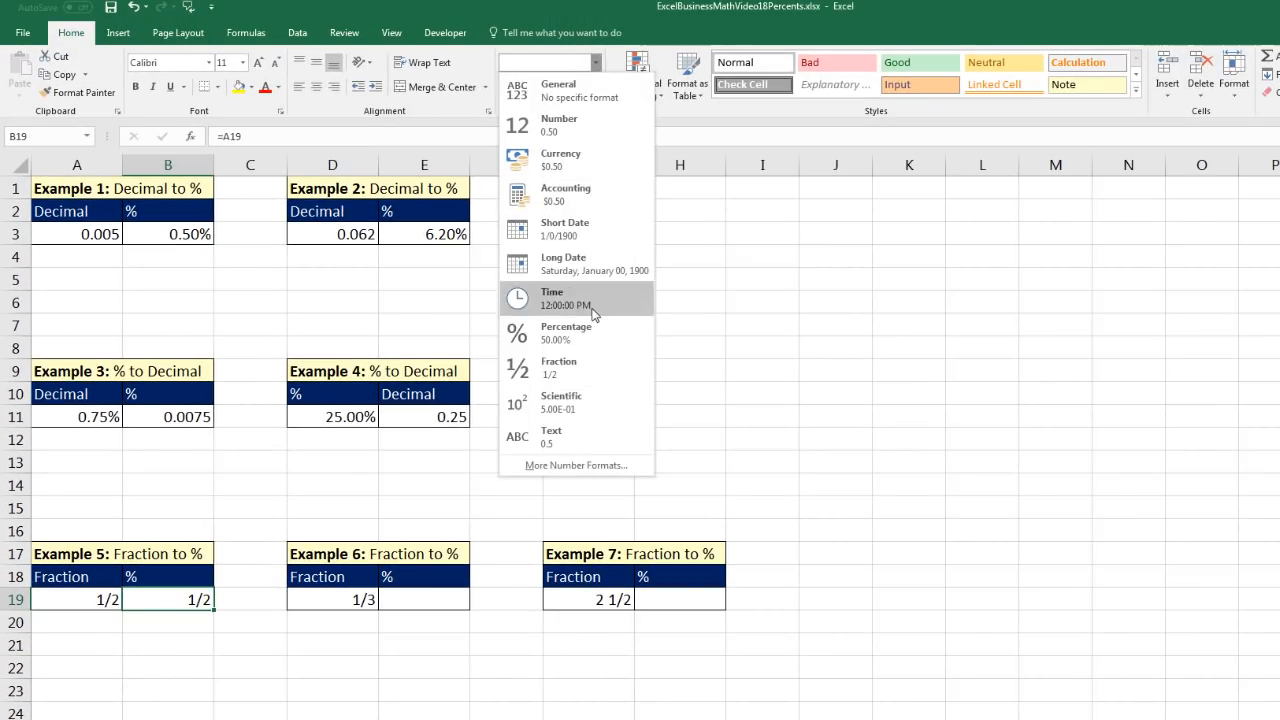
click(587, 340)
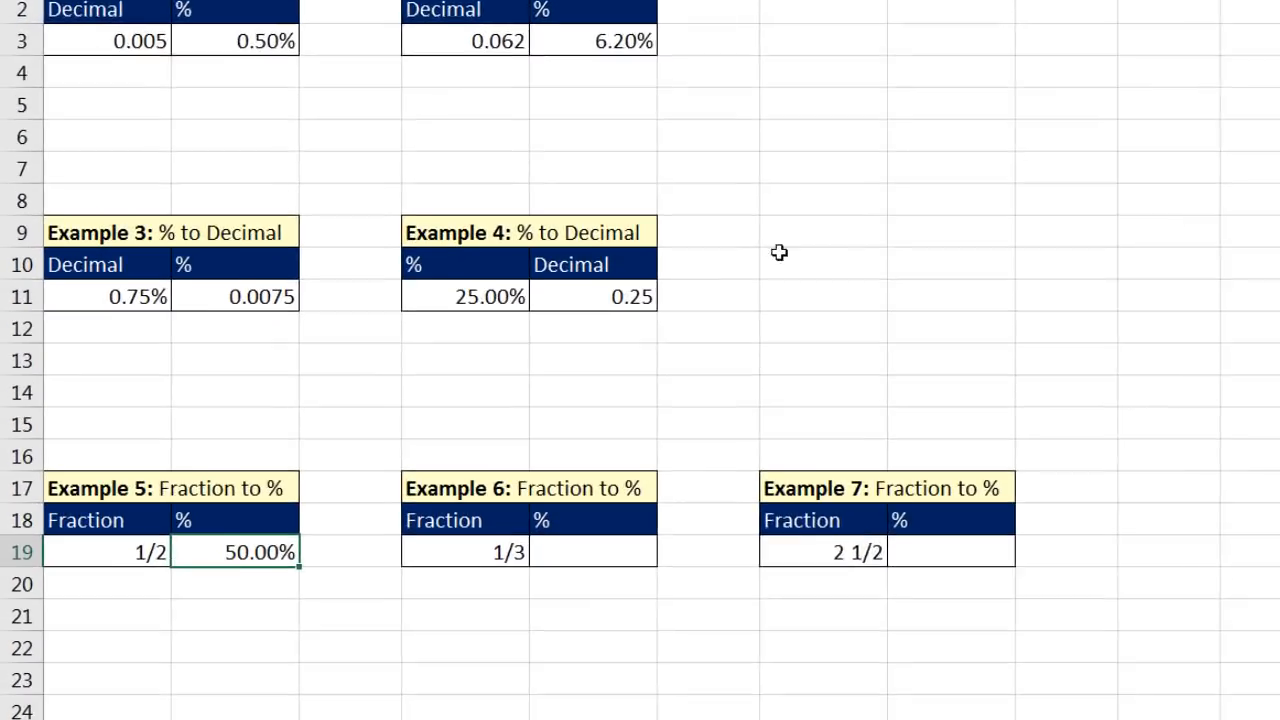
- Enter the formula =D19 in cell E19 to bring over the Example 6 fraction
click(451, 600)
text(=)
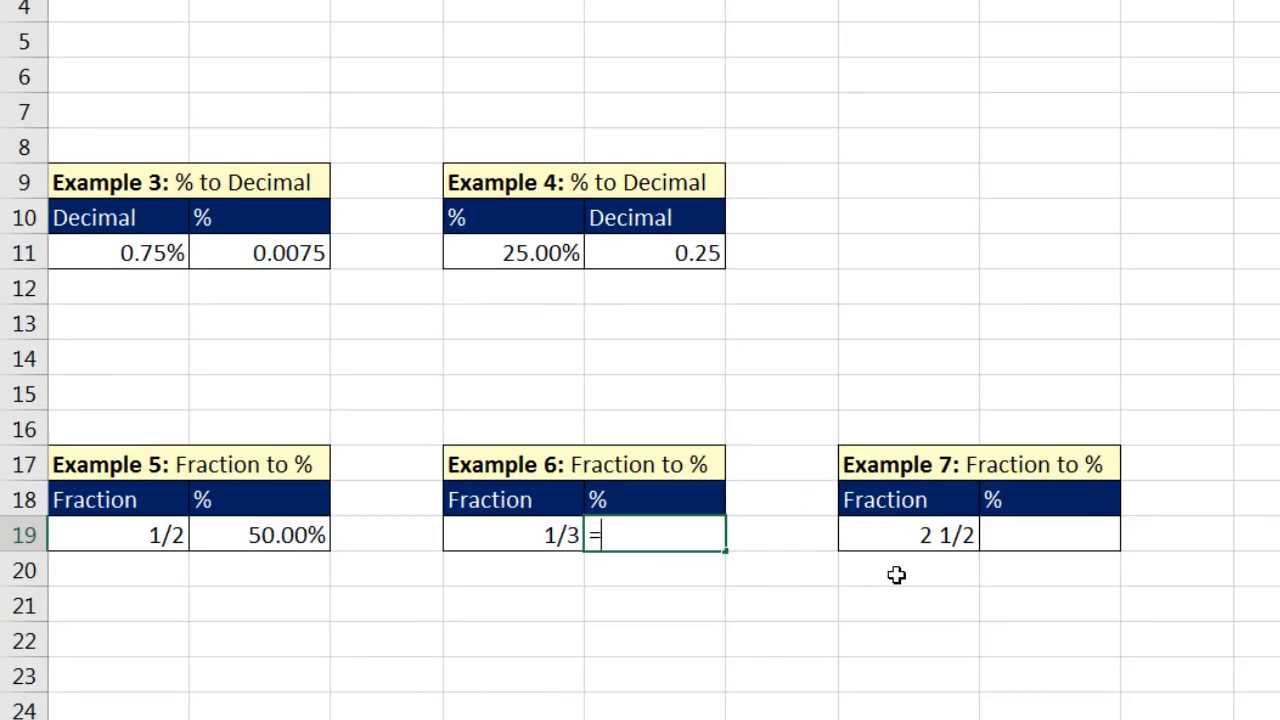
key(Left)
key(ctrl+Return)
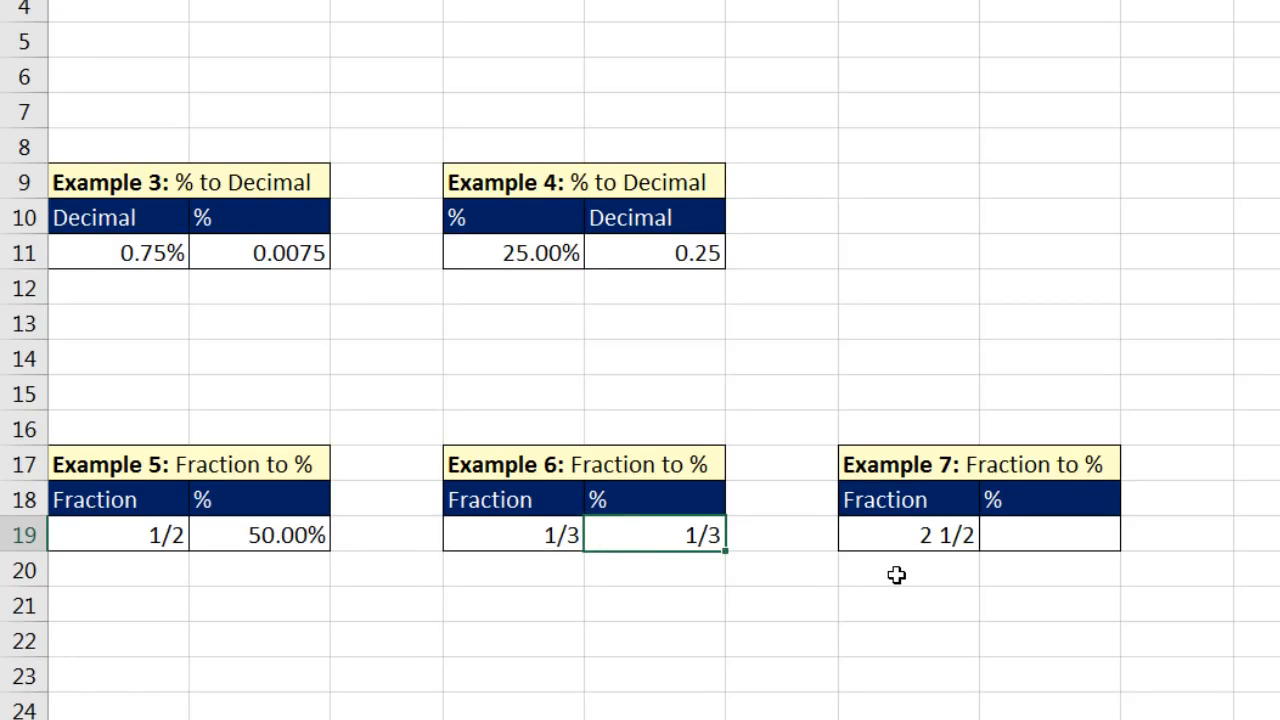
- Apply the custom number format # ?/?% to cell E19 to show a mixed-number percentage
key(ctrl+1)
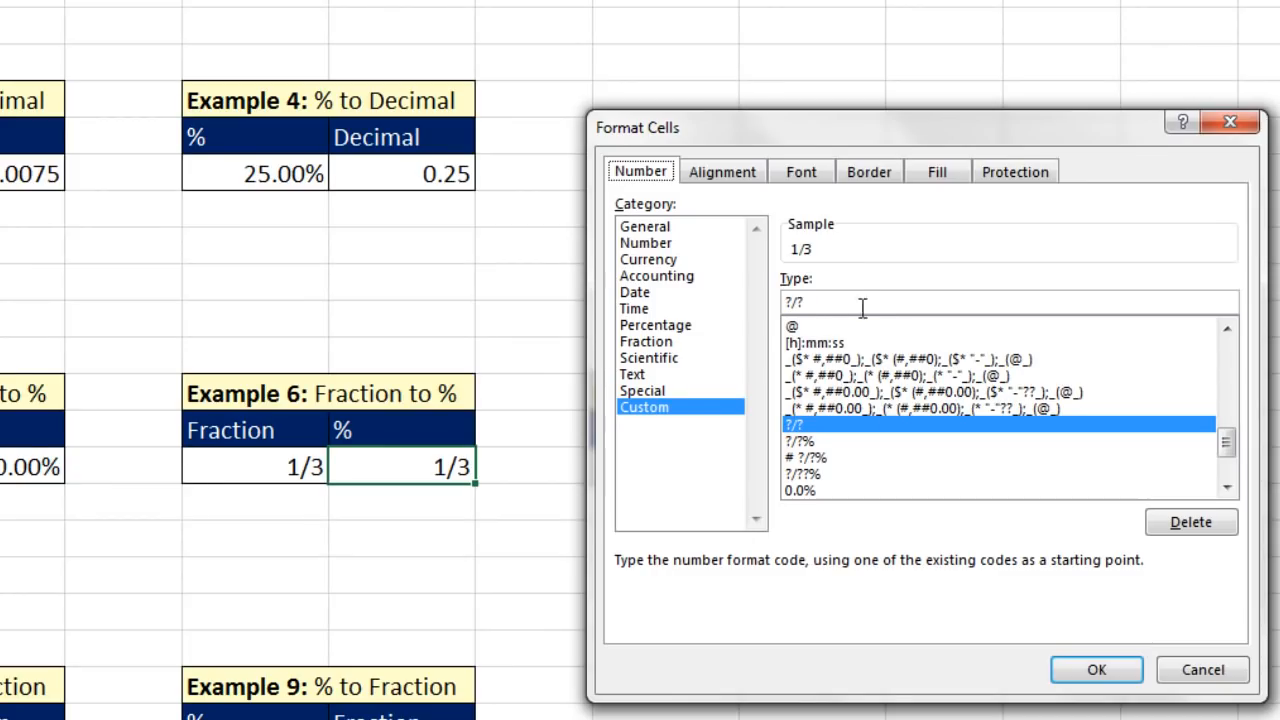
drag(860, 302, 766, 315)
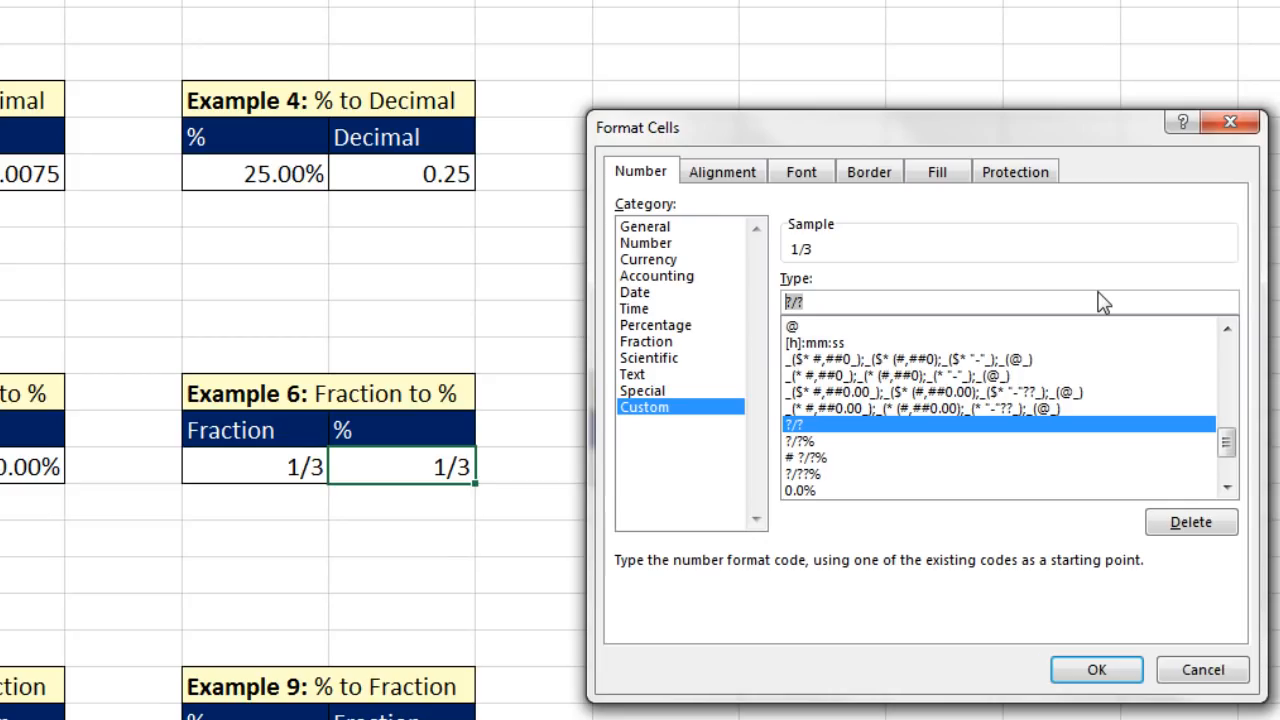
text(# )
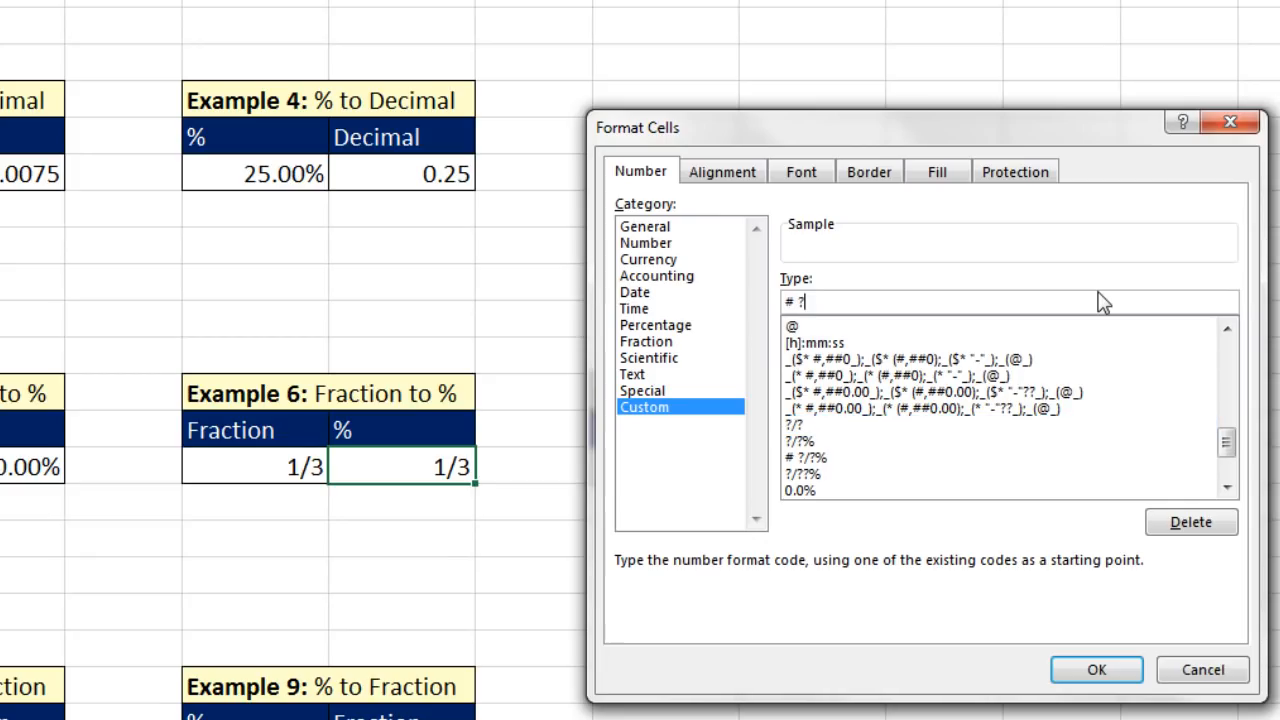
text(?/?)
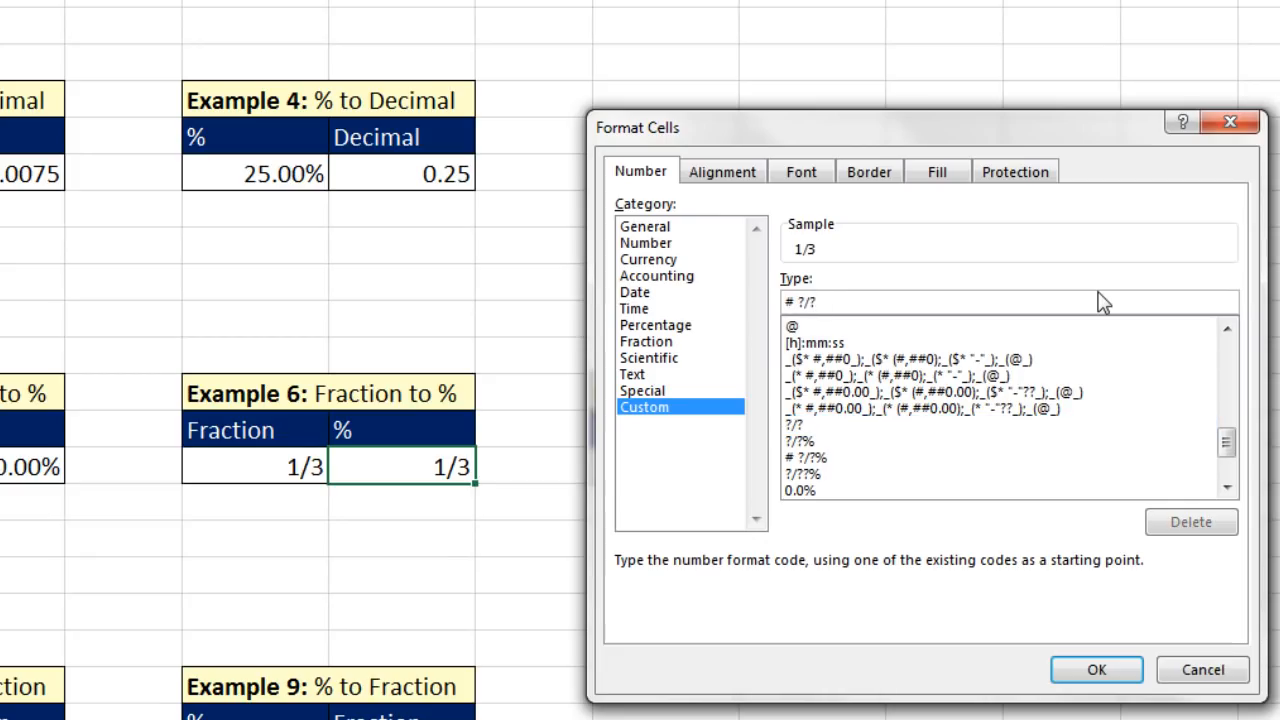
text(%)
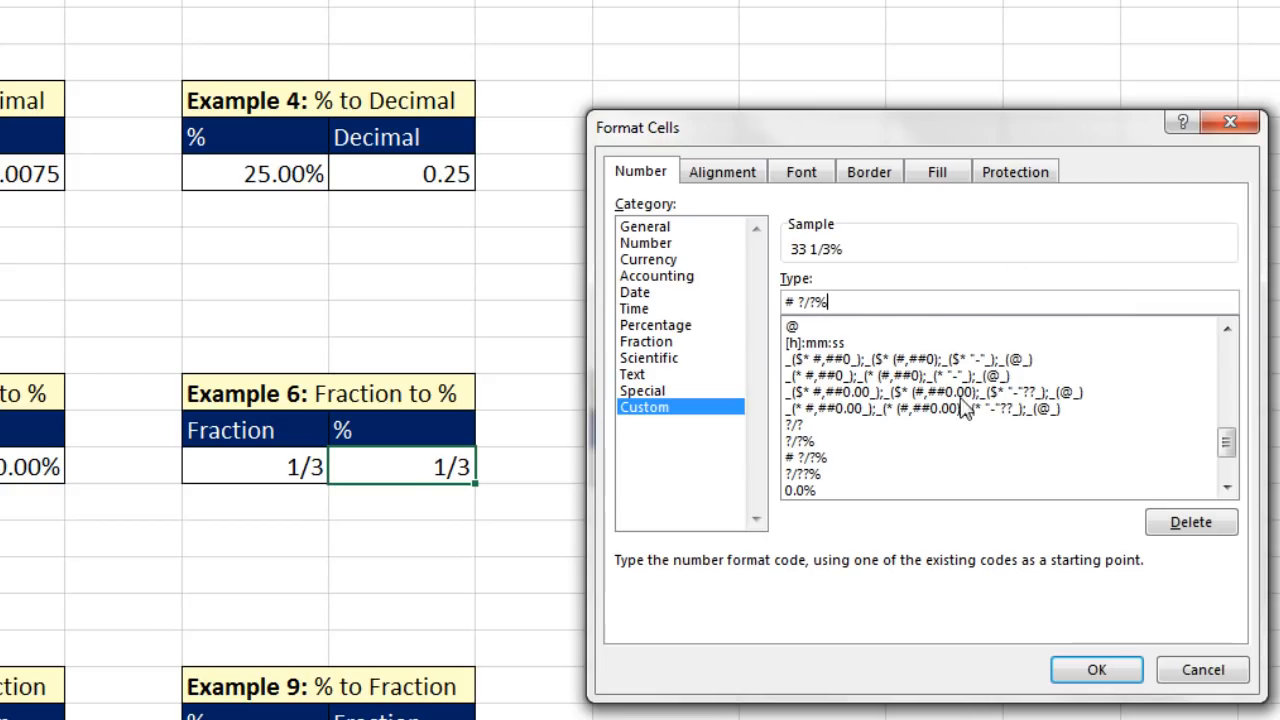
click(1097, 667)
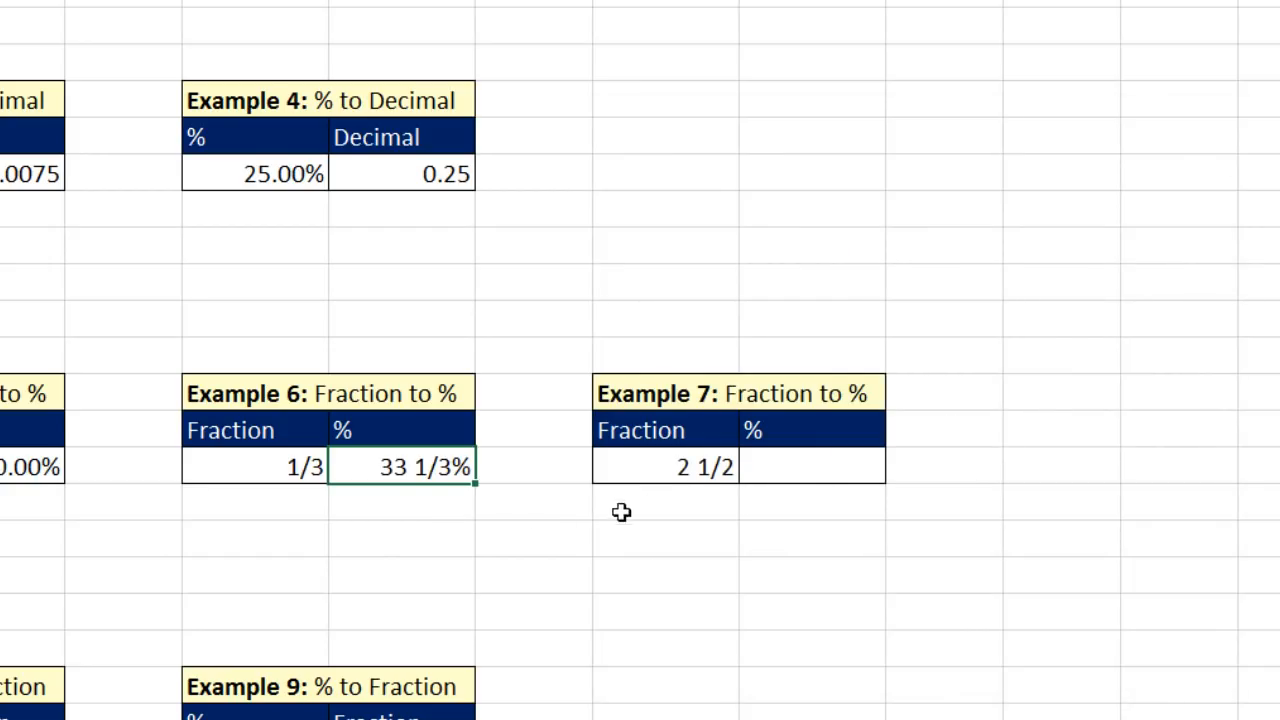
- Enter =G19 in cell H19 for Example 7 and apply the Percent style
click(820, 471)
text(=)
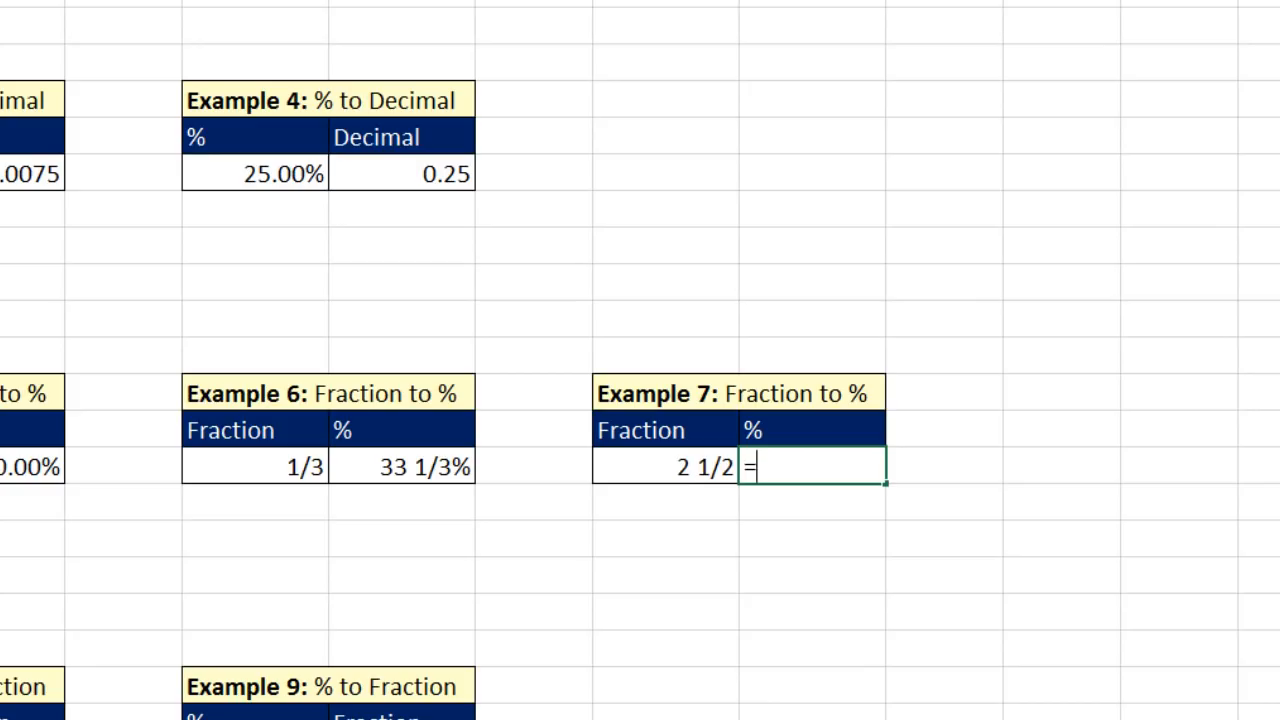
key(Left)
key(Return)
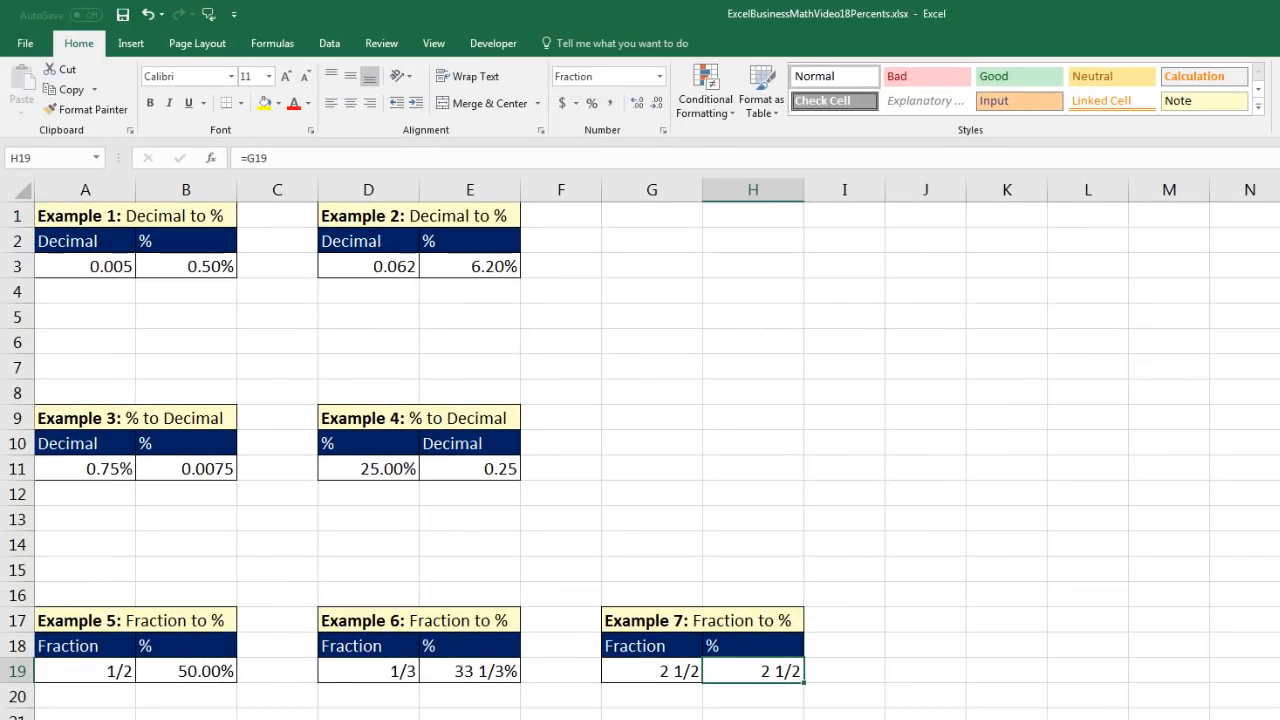
click(591, 107)
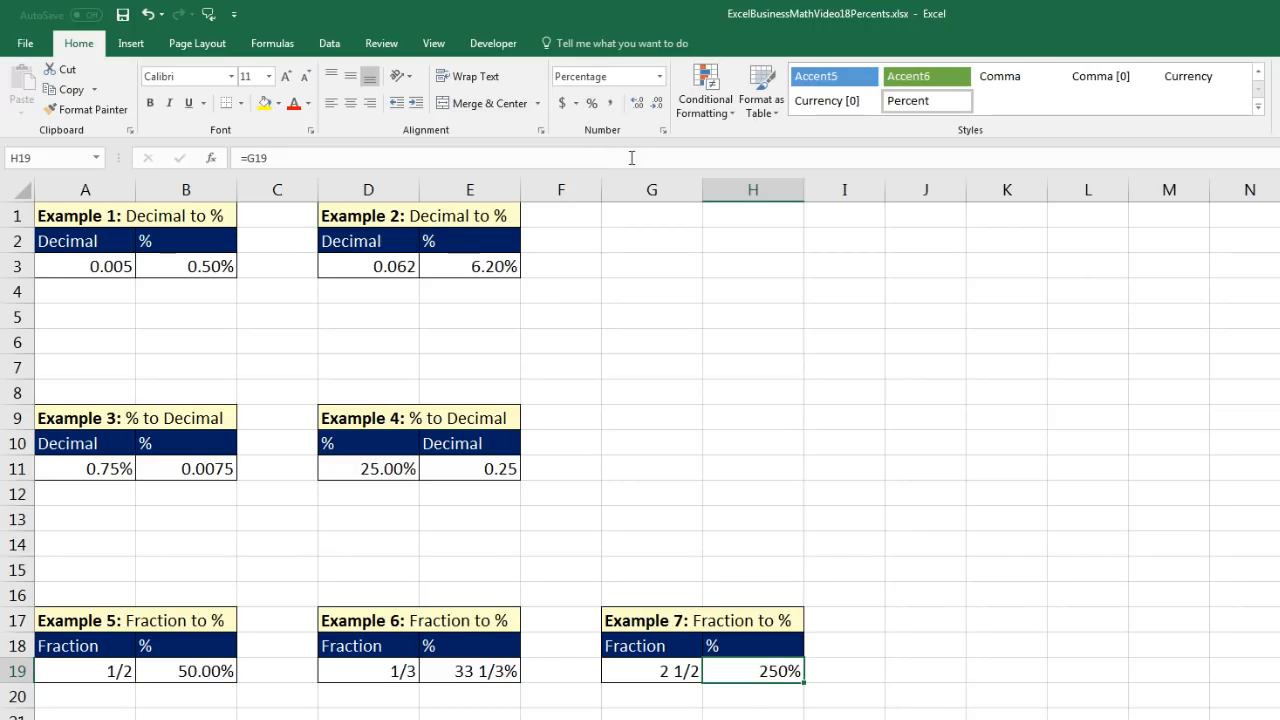
- Enter the formula =A27 in cell B27 to bring over the Example 8 percentage
scroll(691, 426, down, 4)
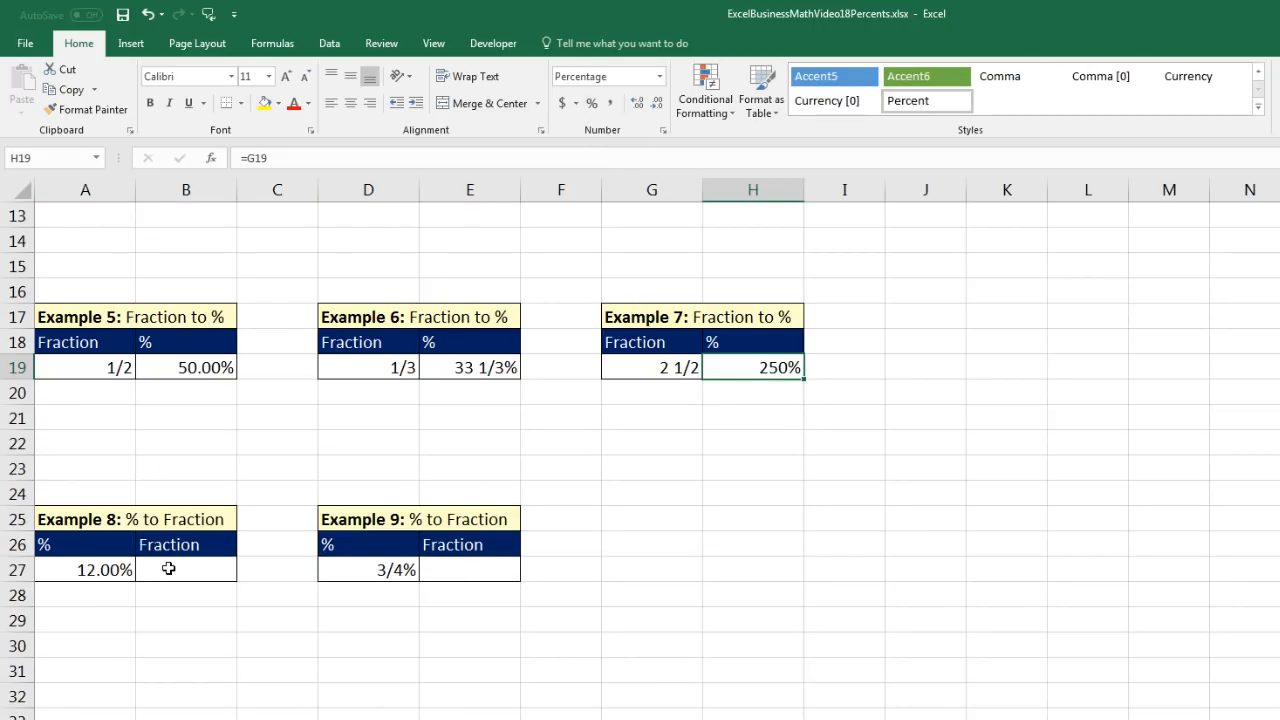
click(168, 568)
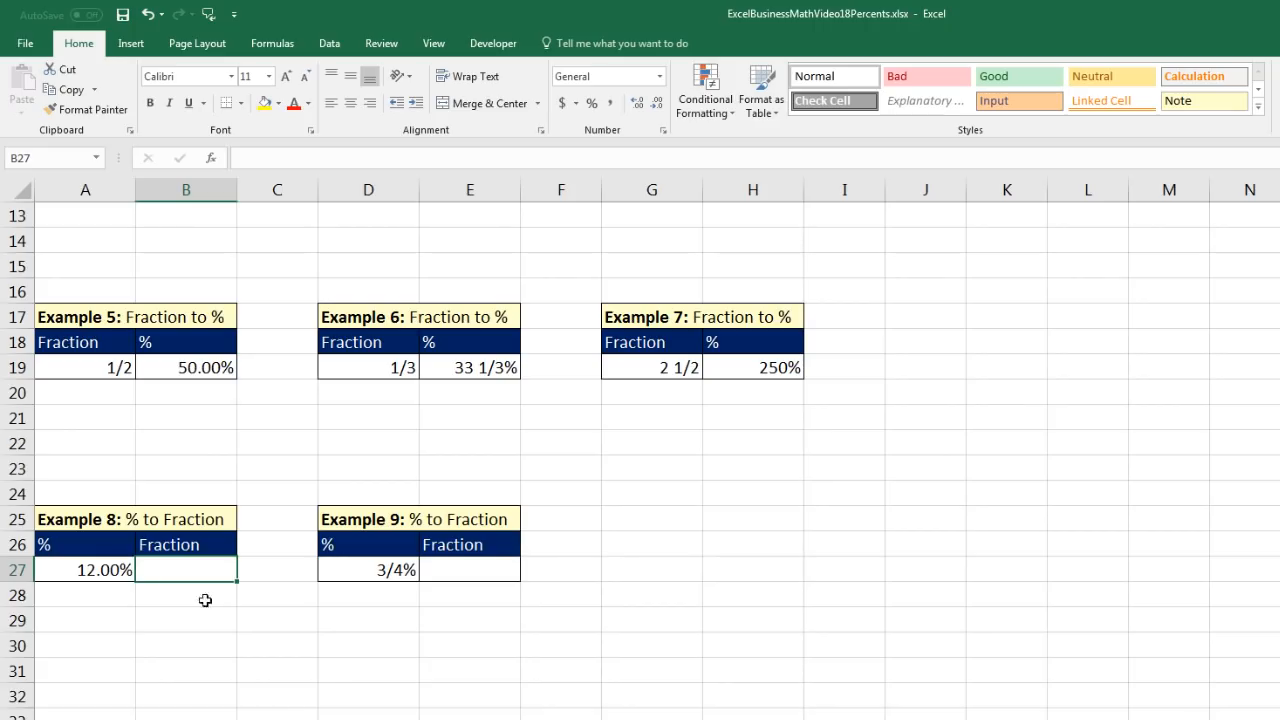
text(=)
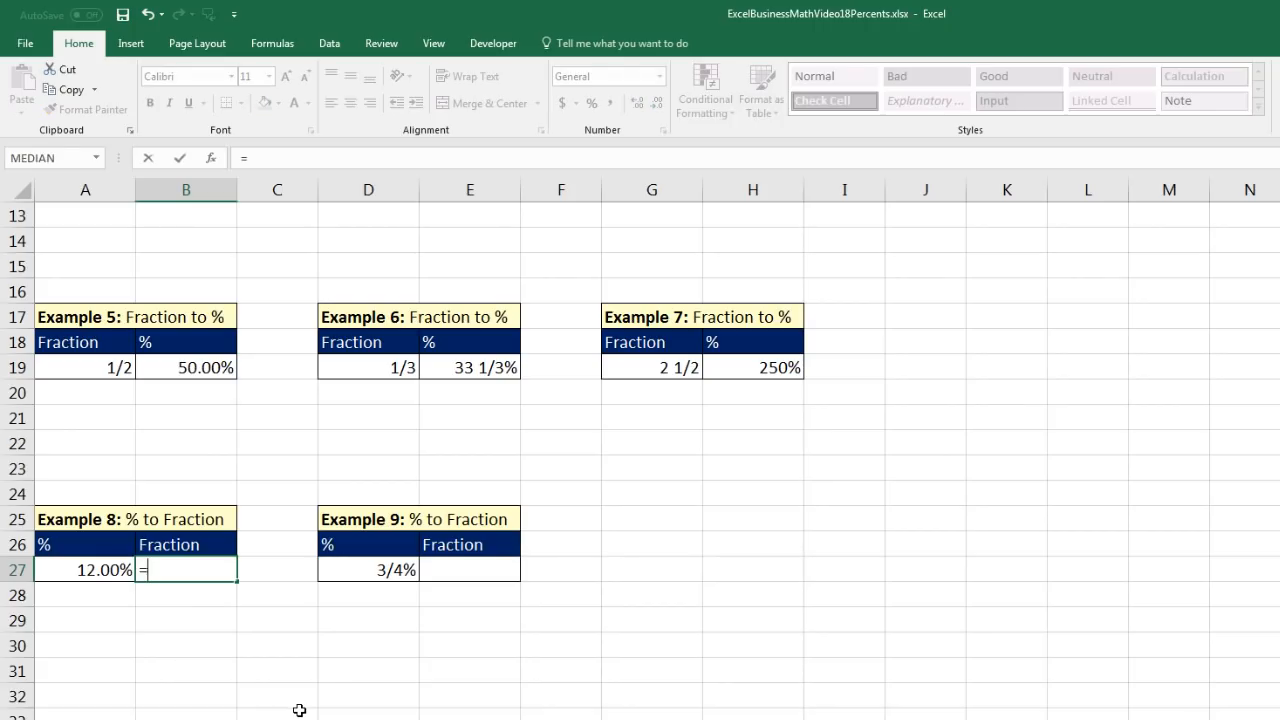
key(Left)
key(ctrl+Return)
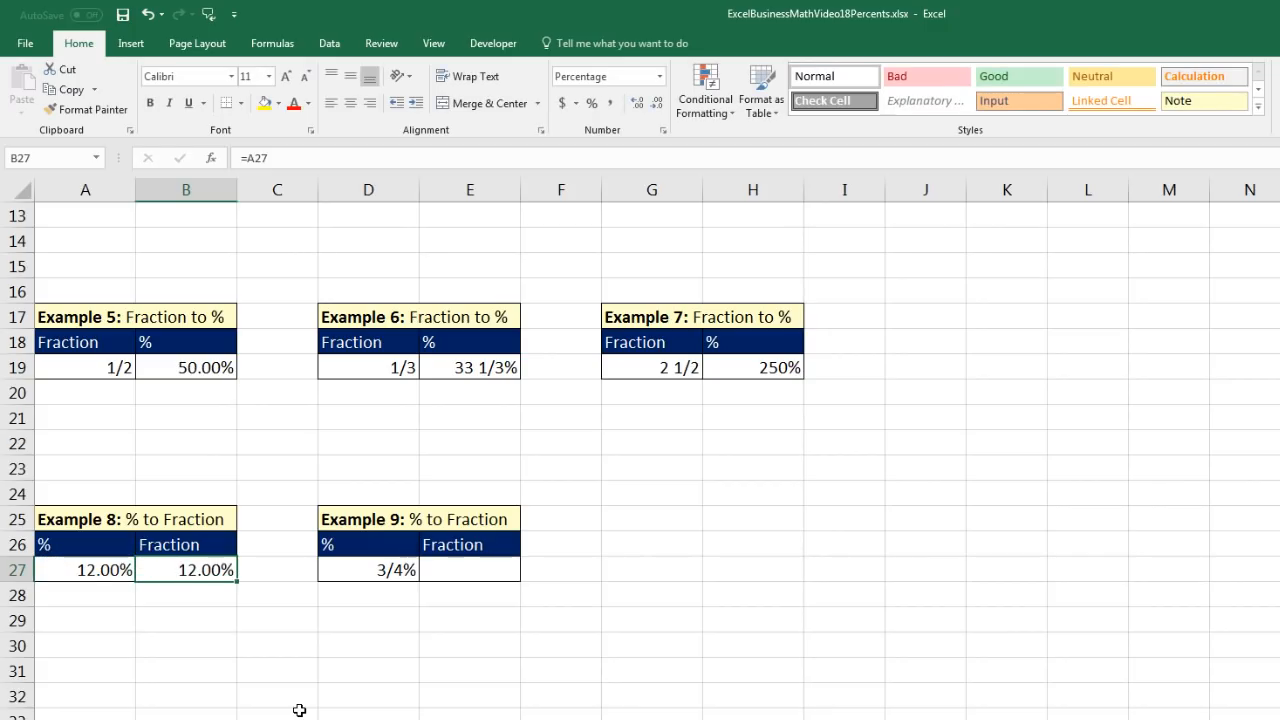
- Apply the custom number format ?/?? to cell B27 to show the percentage as a fraction
key(ctrl+1)
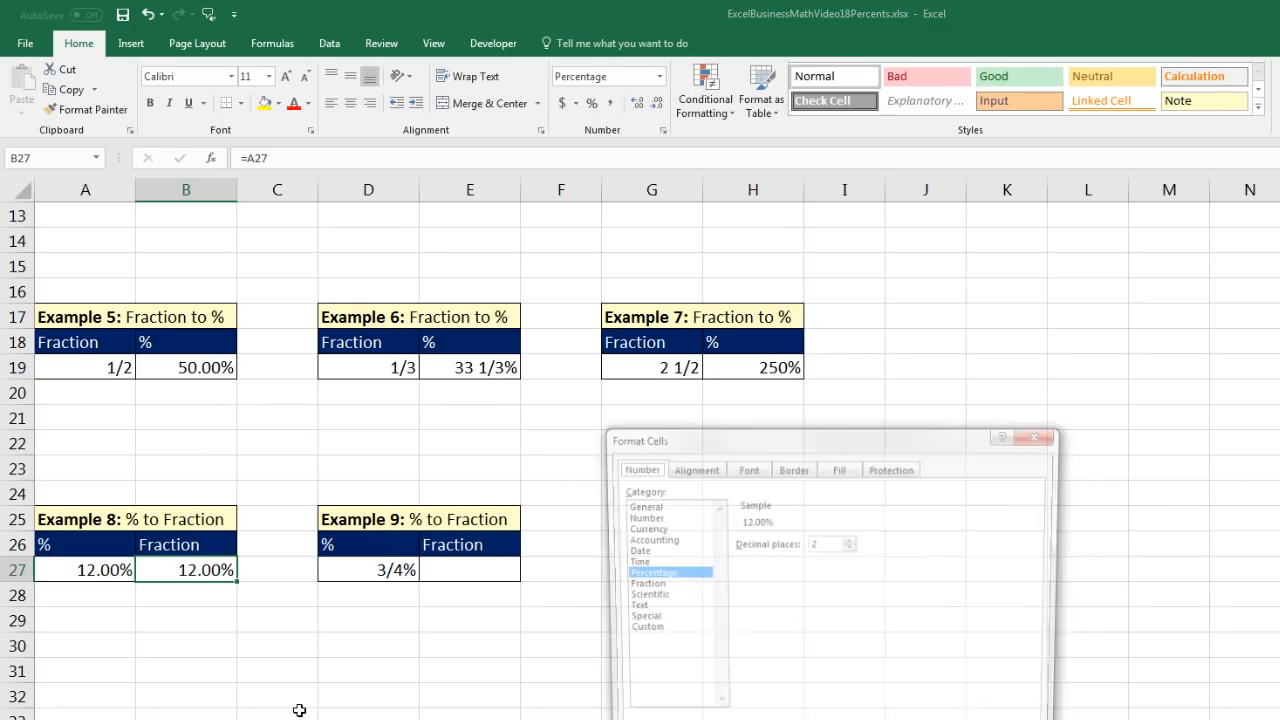
drag(729, 428, 426, 416)
click(348, 610)
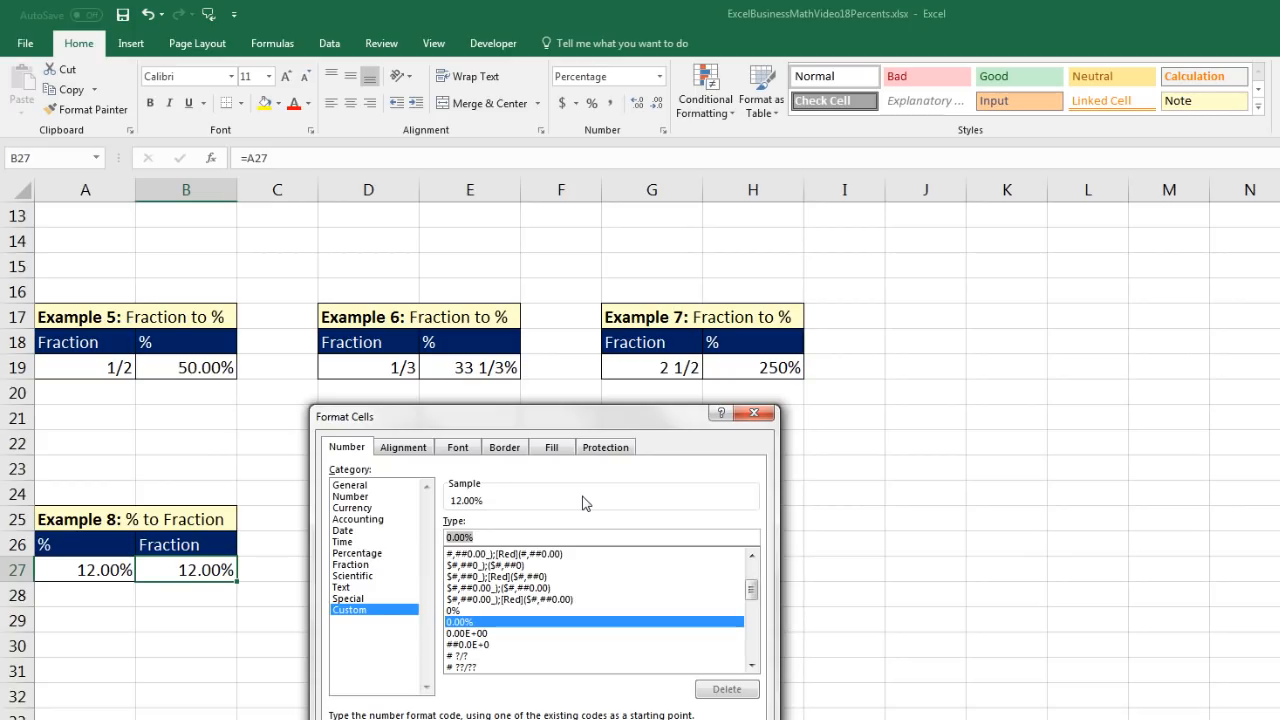
text(?/??)
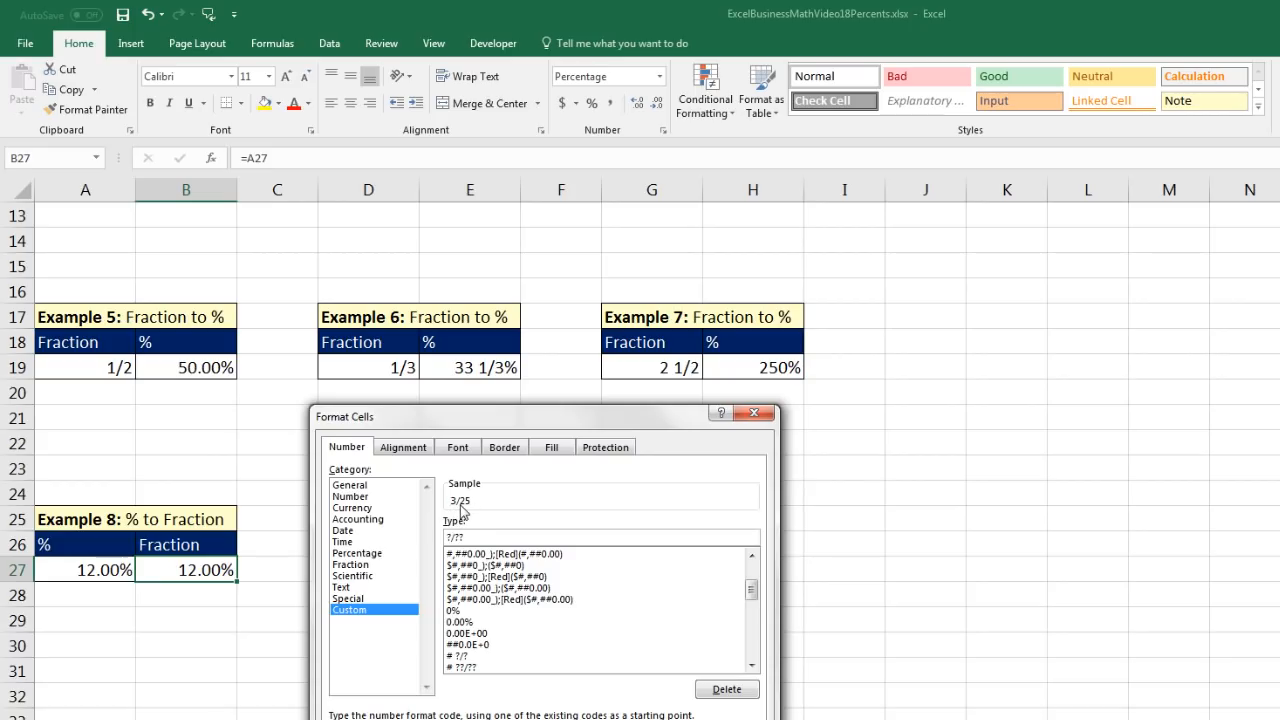
key(Return)
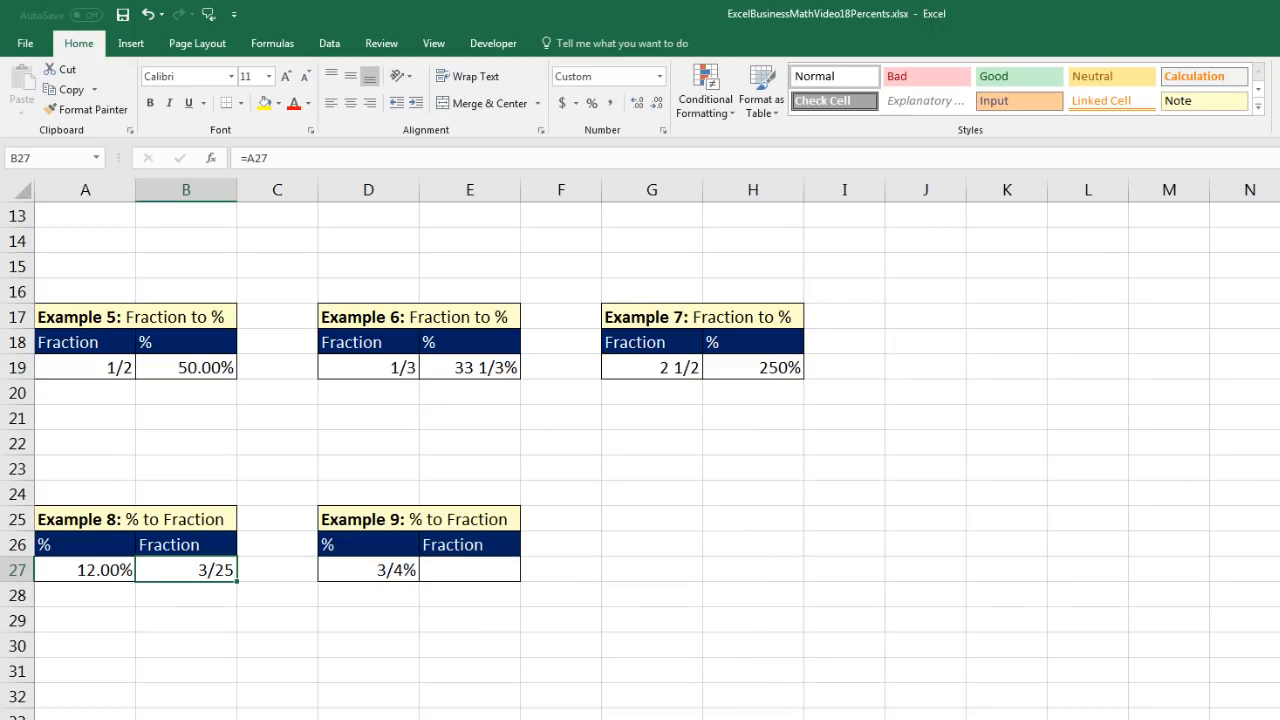
- Enter the formula =D27 in cell E27 to bring over the Example 9 percentage
click(472, 571)
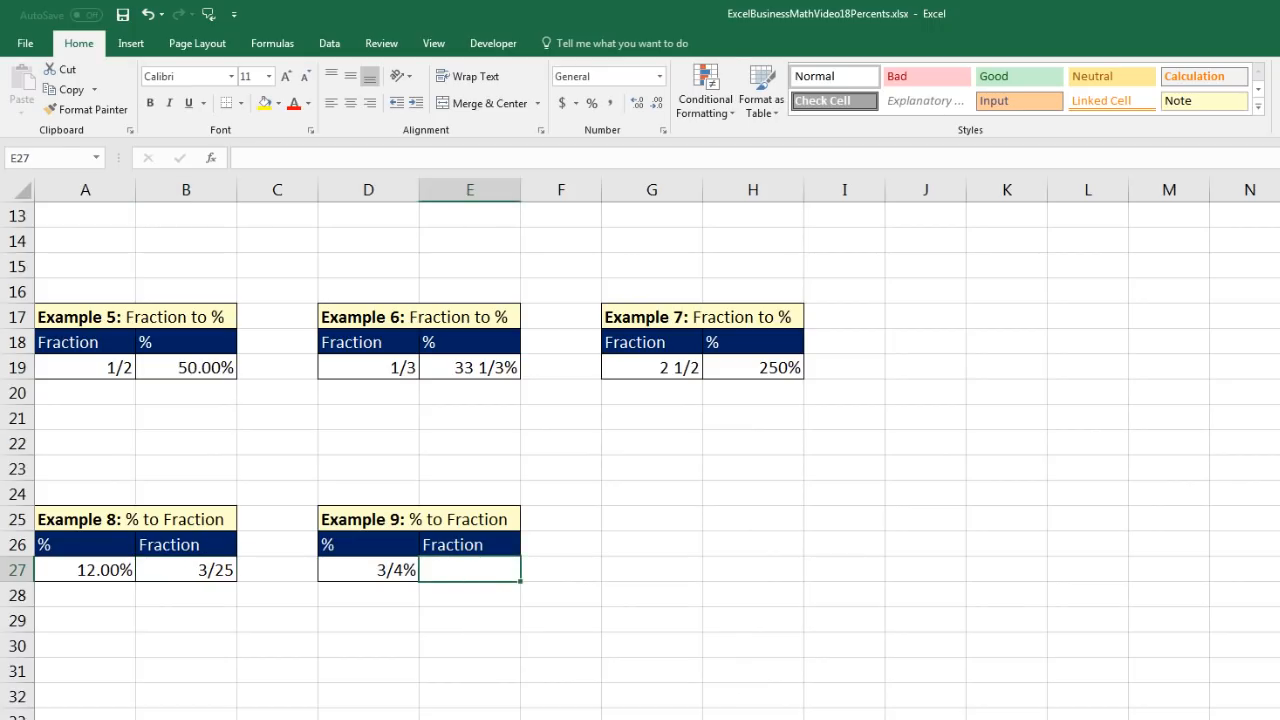
text(=)
key(Left)
key(ctrl+Return)
- Apply the custom number format ??/10000 to cell E27 to show the Example 9 percentage as a fraction
key(ctrl+1)
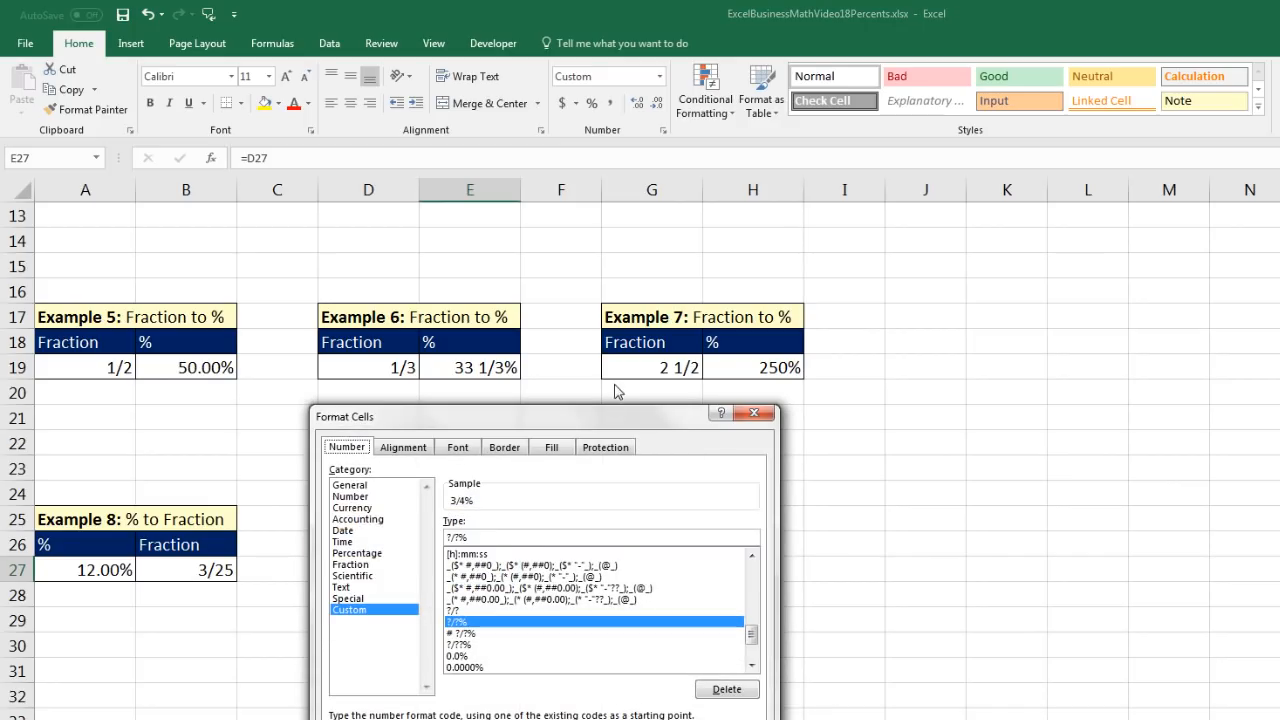
drag(602, 420, 841, 432)
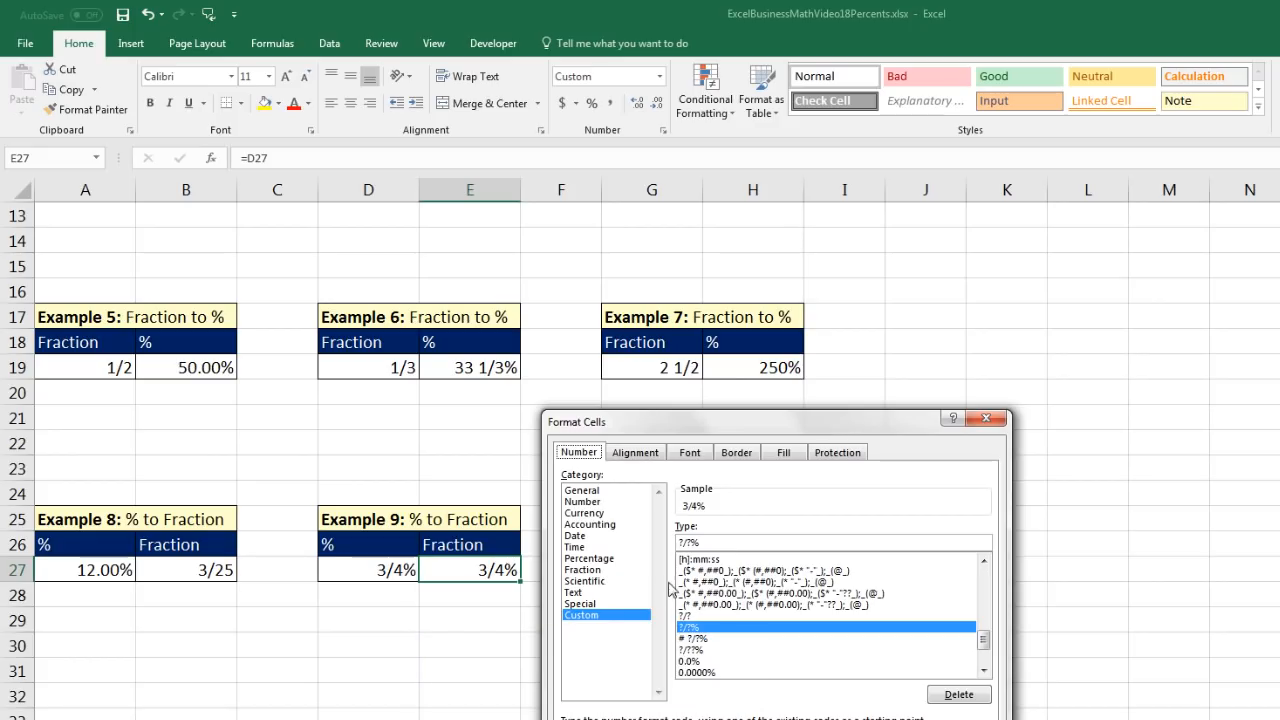
drag(718, 541, 662, 545)
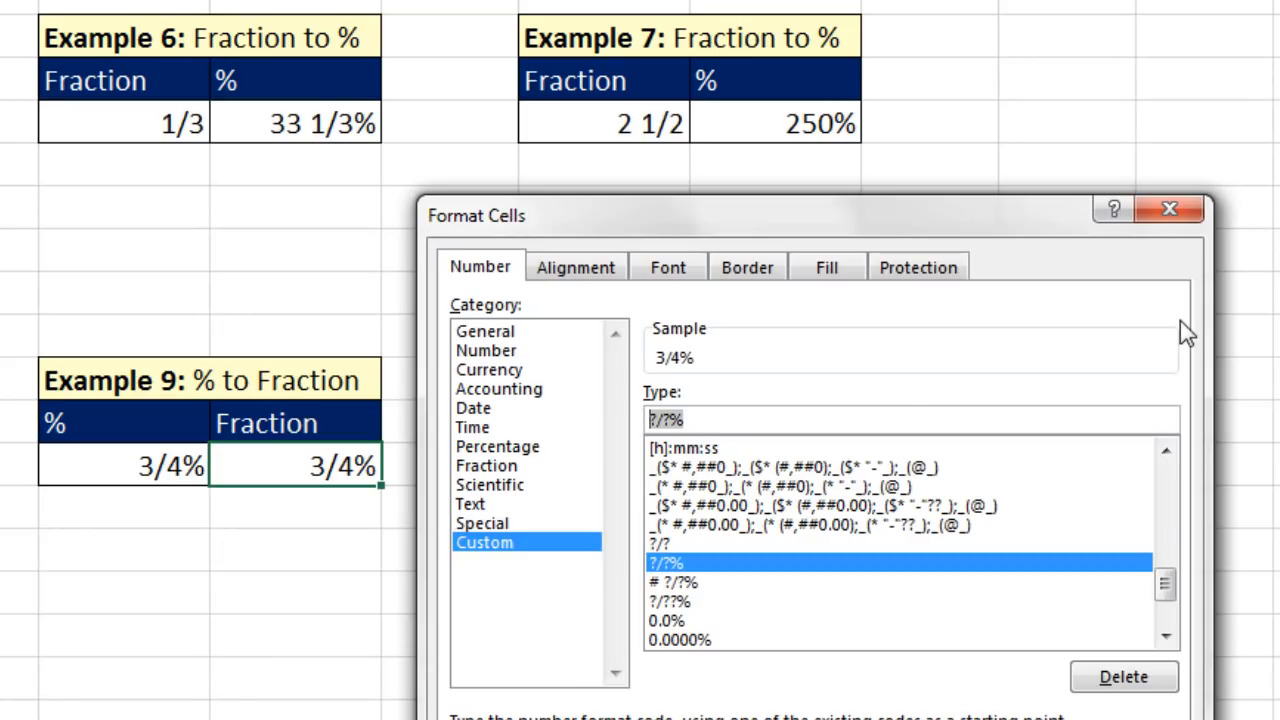
key(BackSpace)
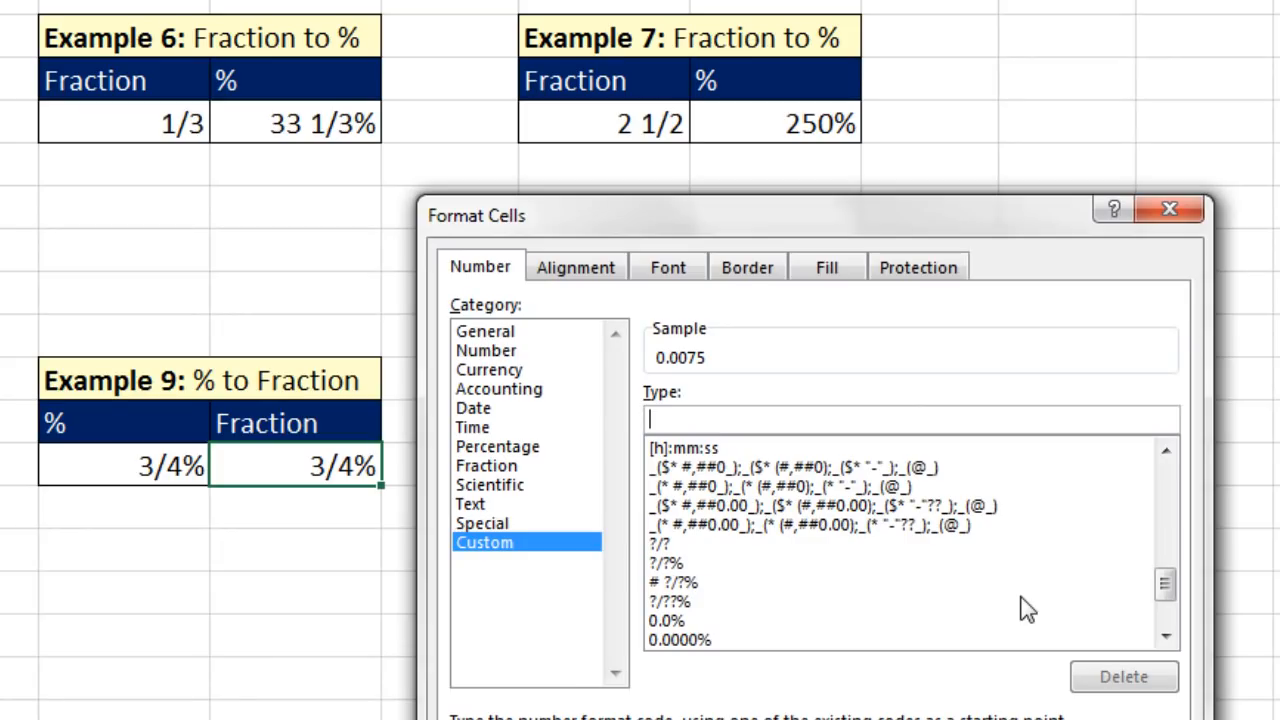
text(??/)
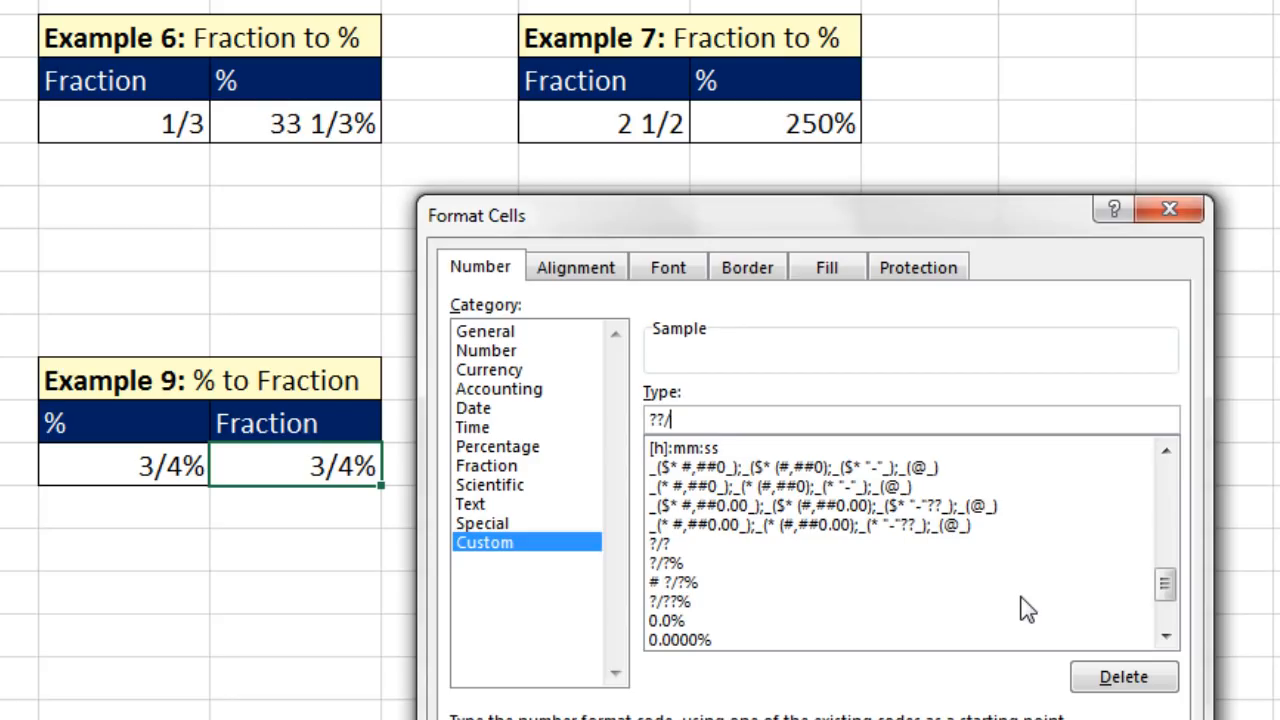
text(10000)
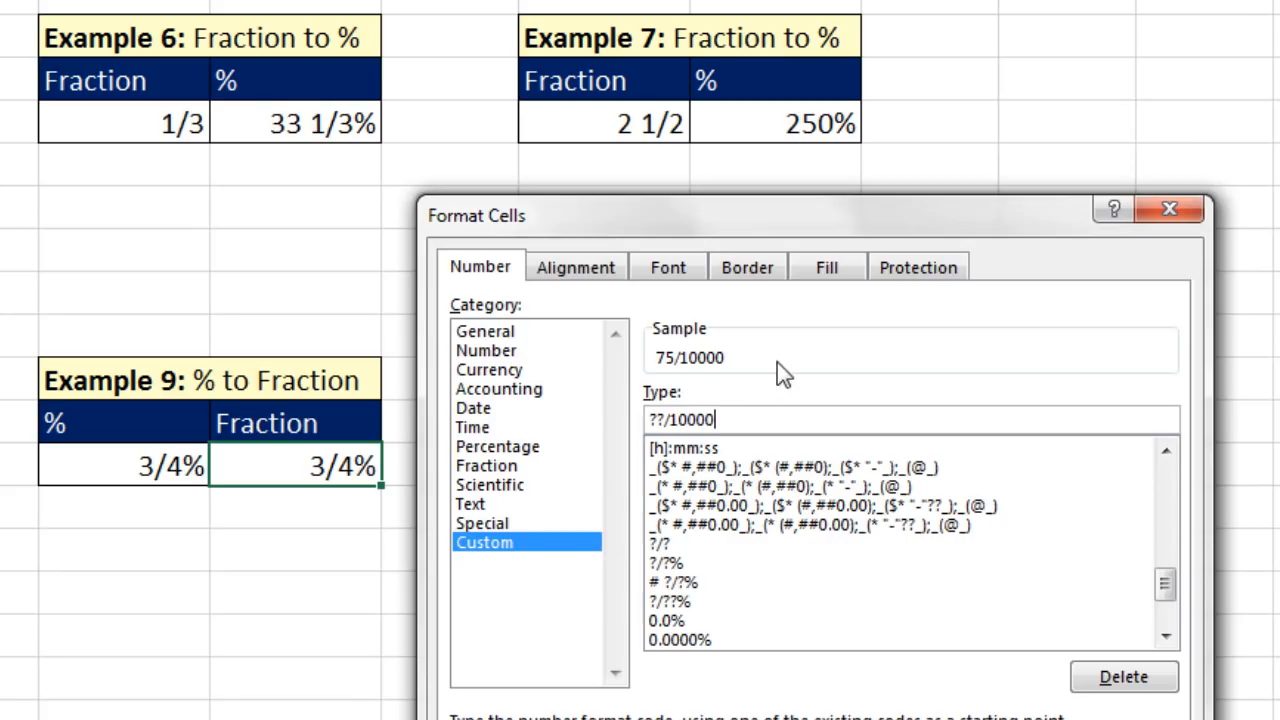
key(Return)
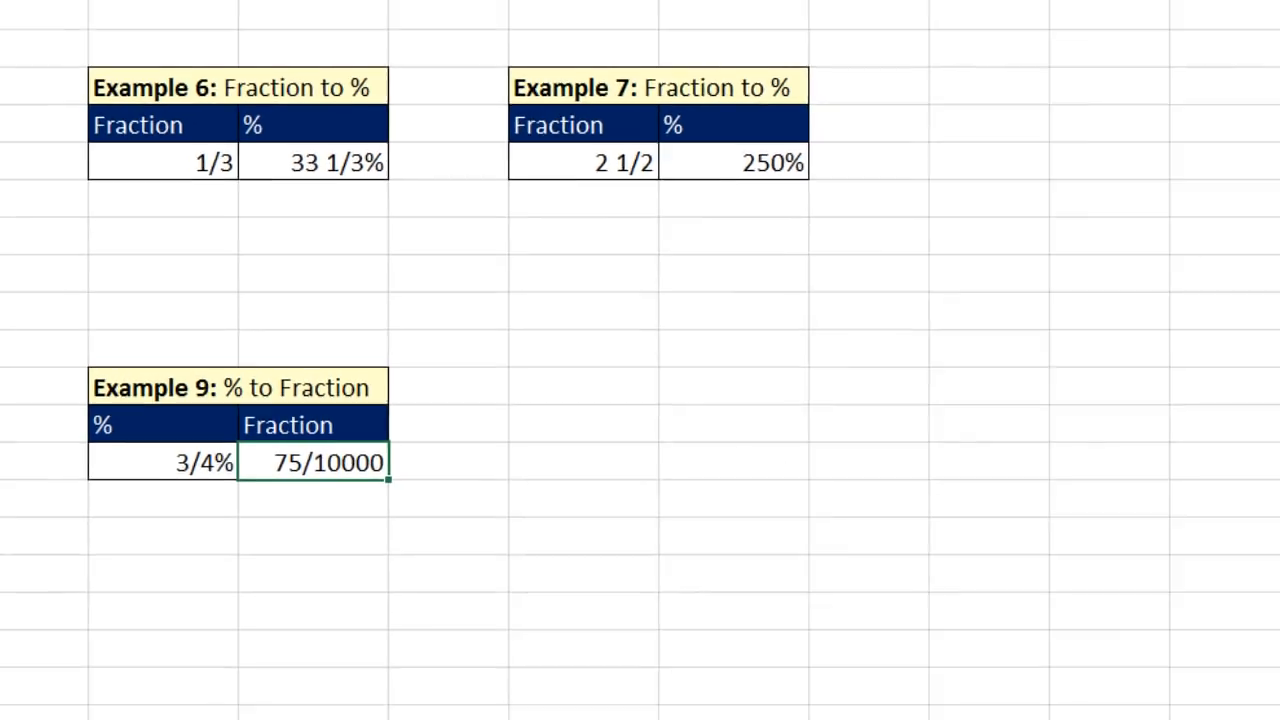
- On the Fractional % sheet, enter the formula =3/10/100 in cell C4 to convert 3/10% to a decimal
scroll(735, 620, up, 3)
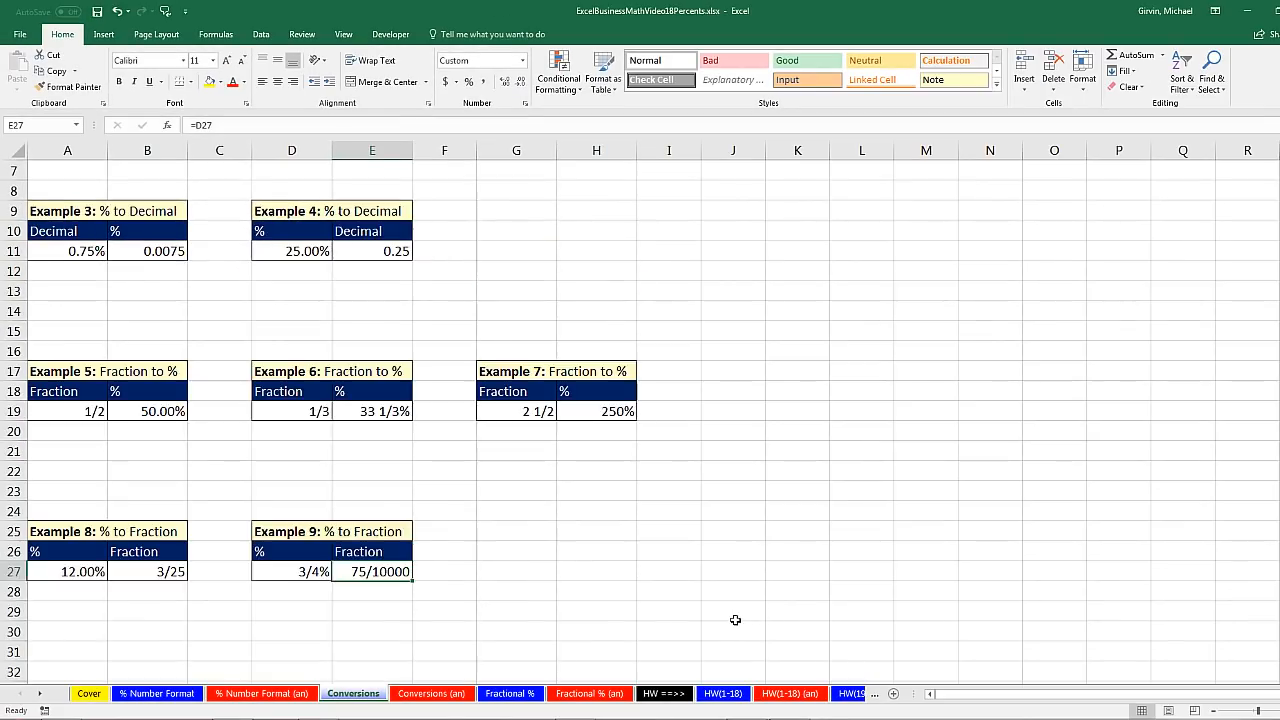
click(520, 695)
click(172, 288)
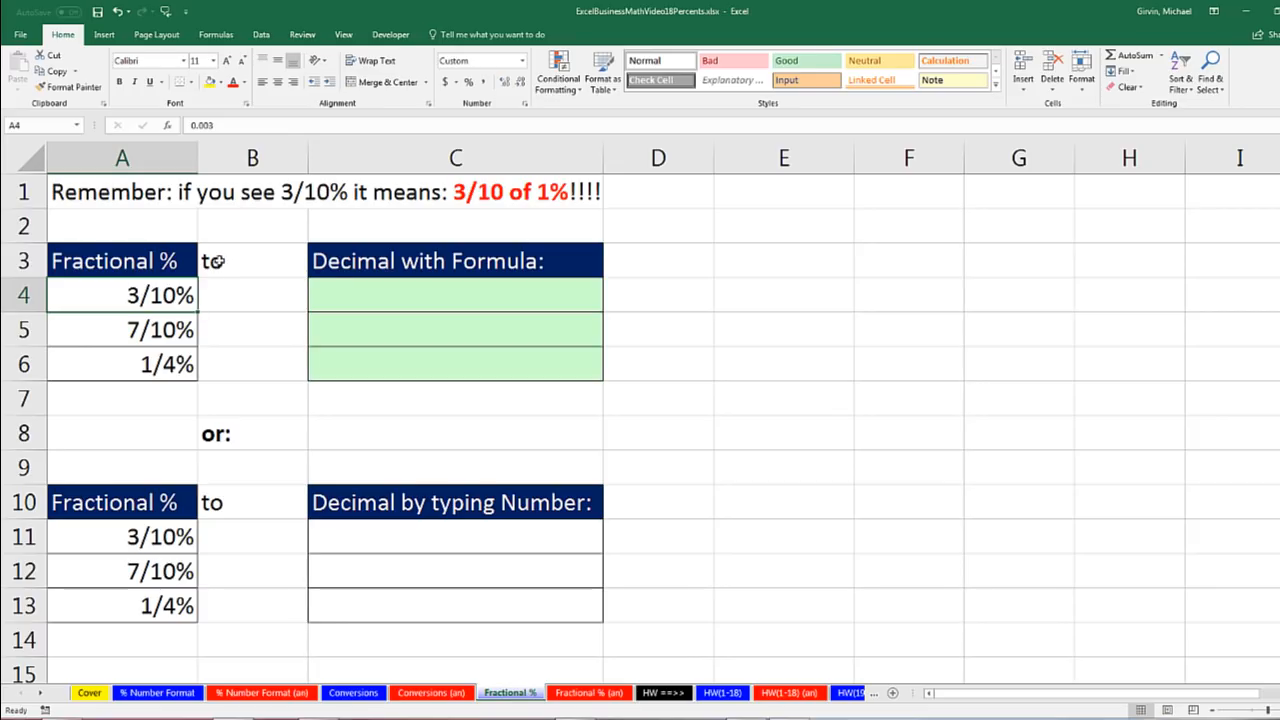
click(355, 302)
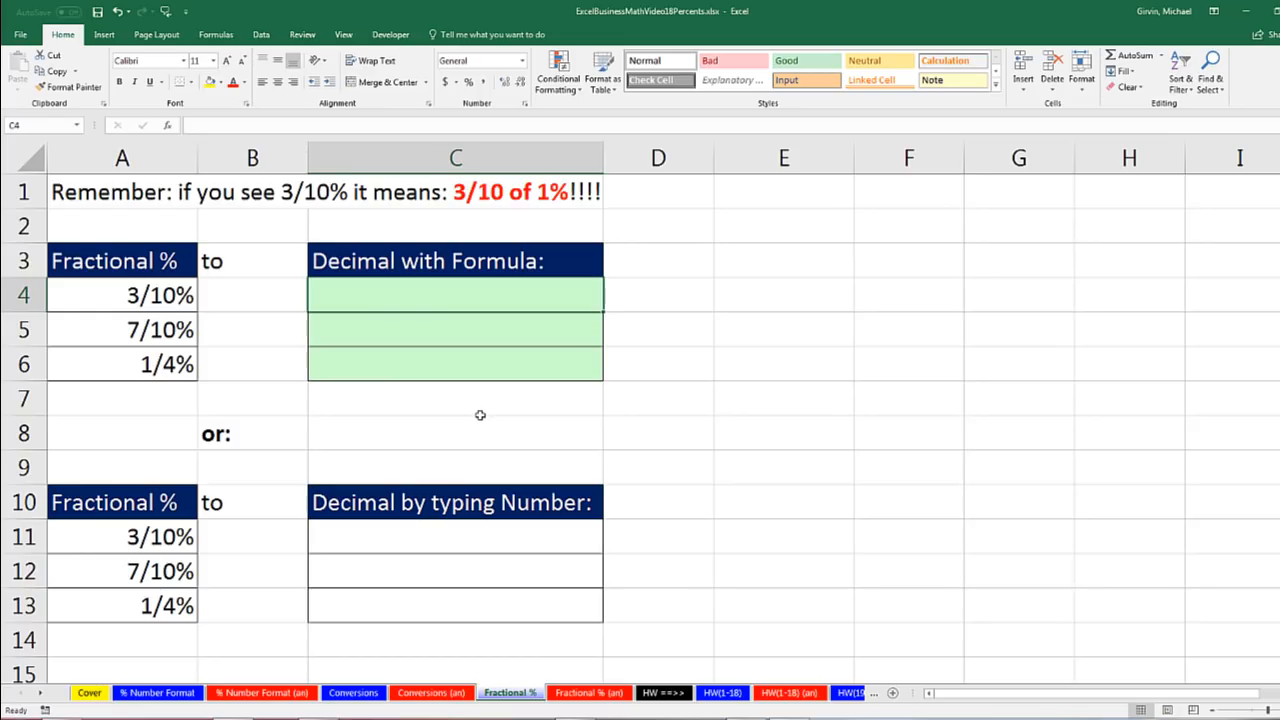
text(=3/10)
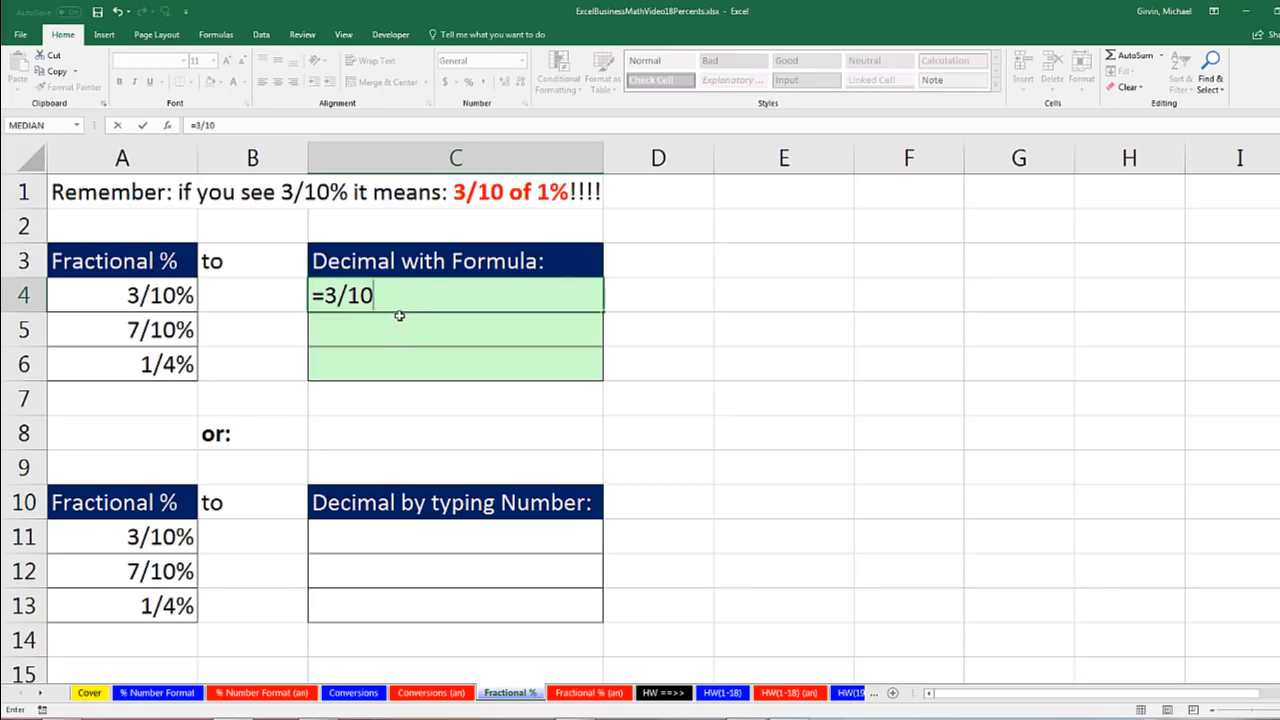
text(/100)
key(ctrl+Return)
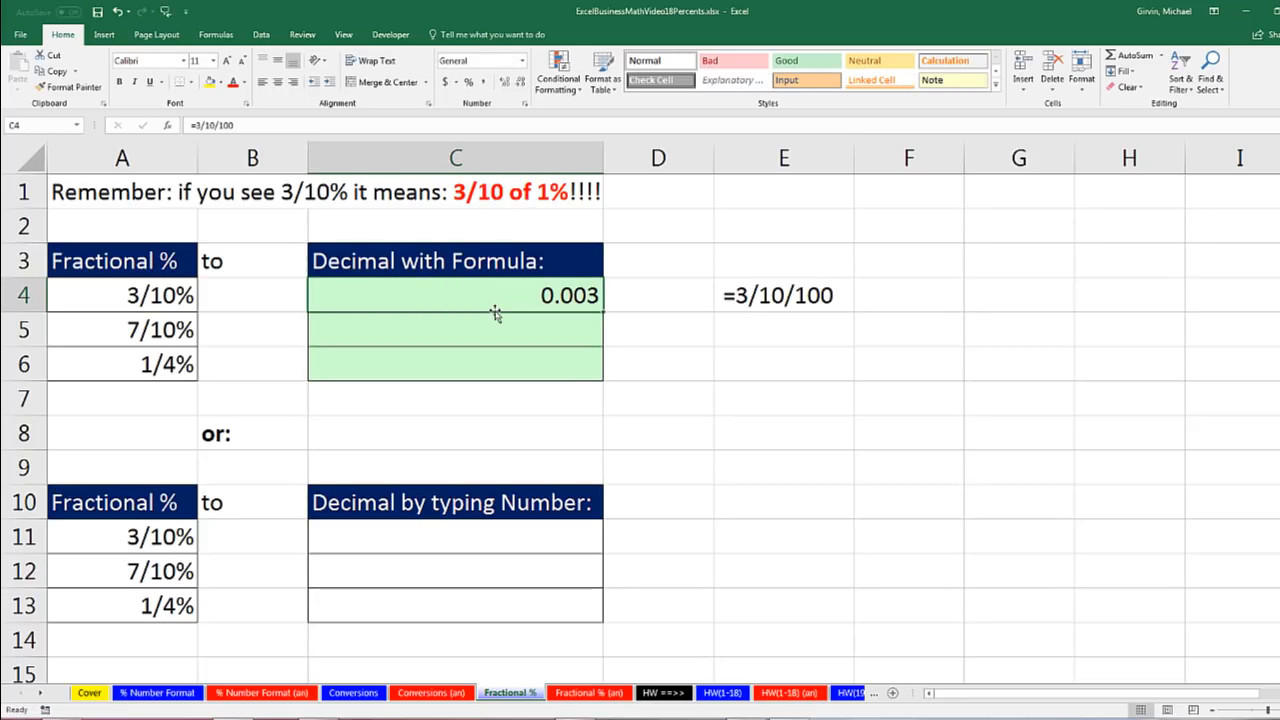
- Apply the custom number format ?/??% to cell C4 to show the decimal as a fractional percent
key(ctrl+1)
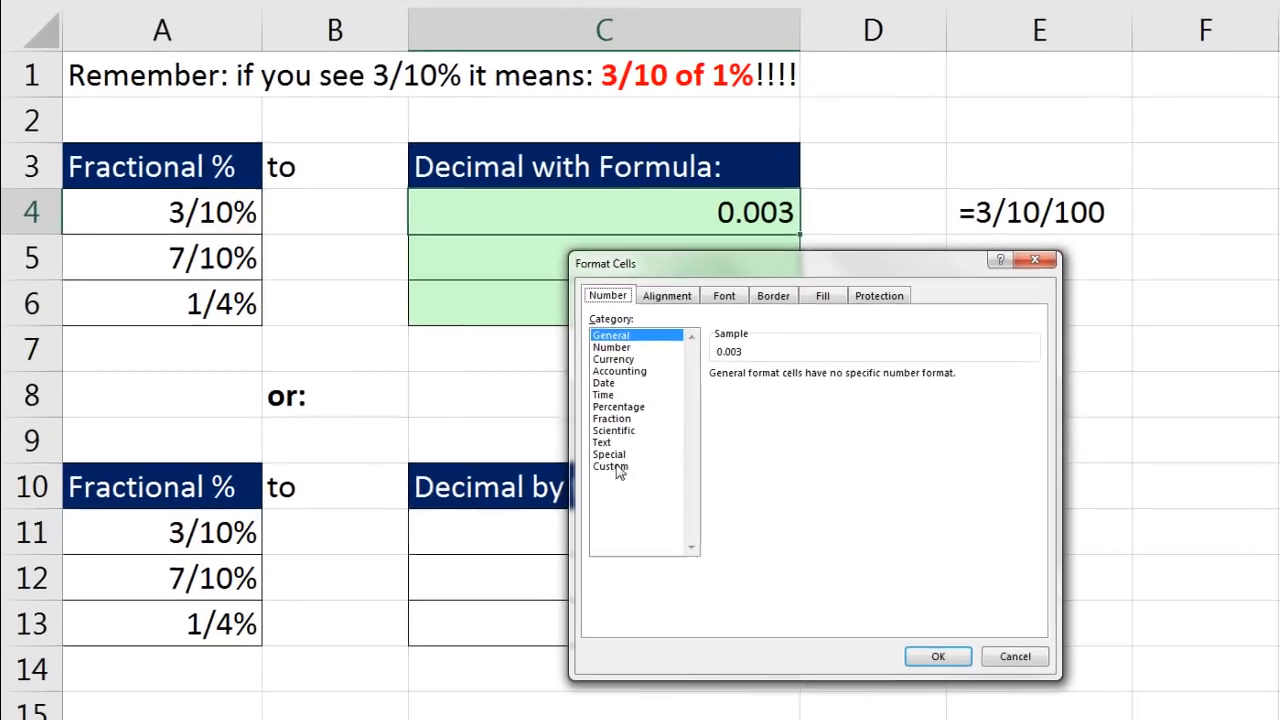
click(460, 487)
double_click(752, 386)
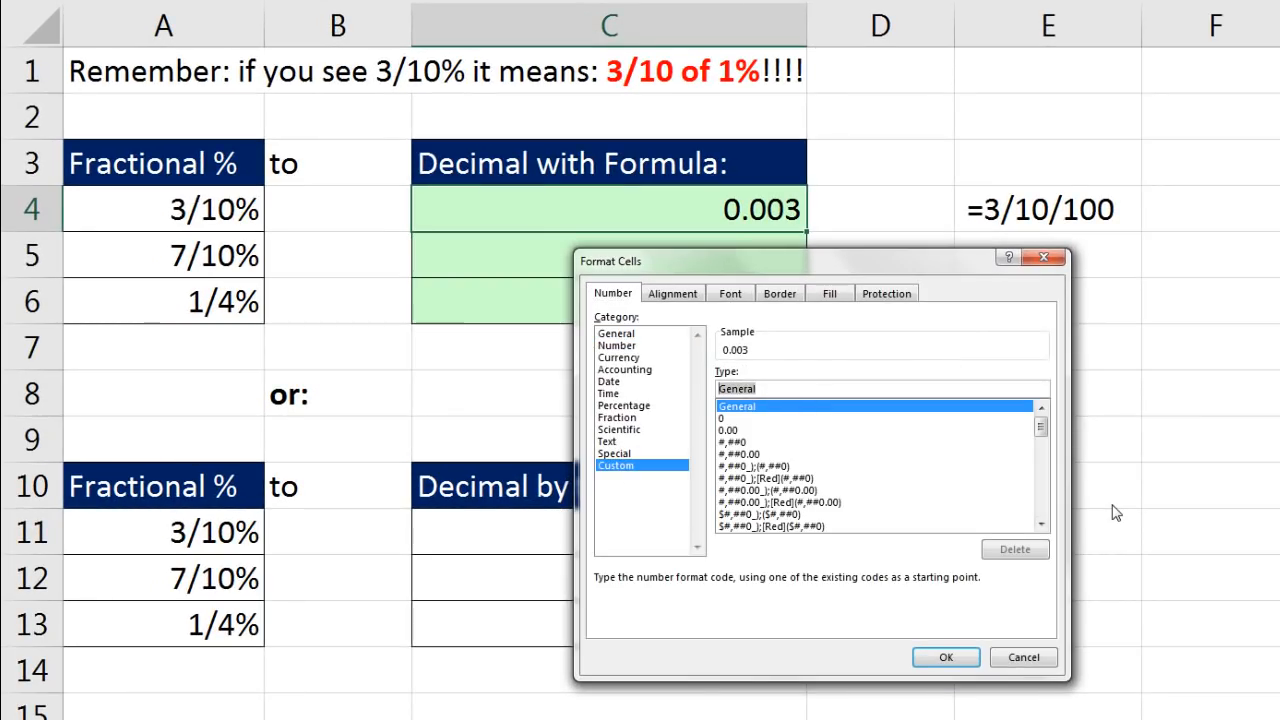
text(?/?%)
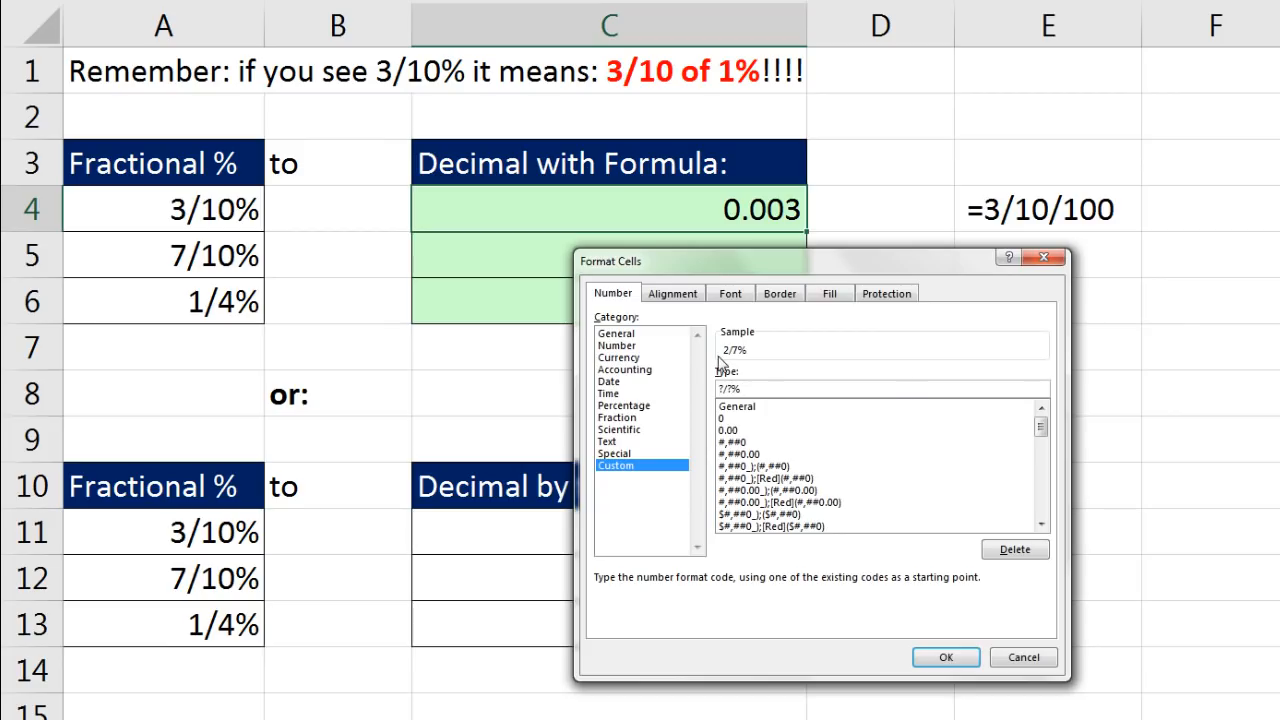
click(735, 389)
text(?)
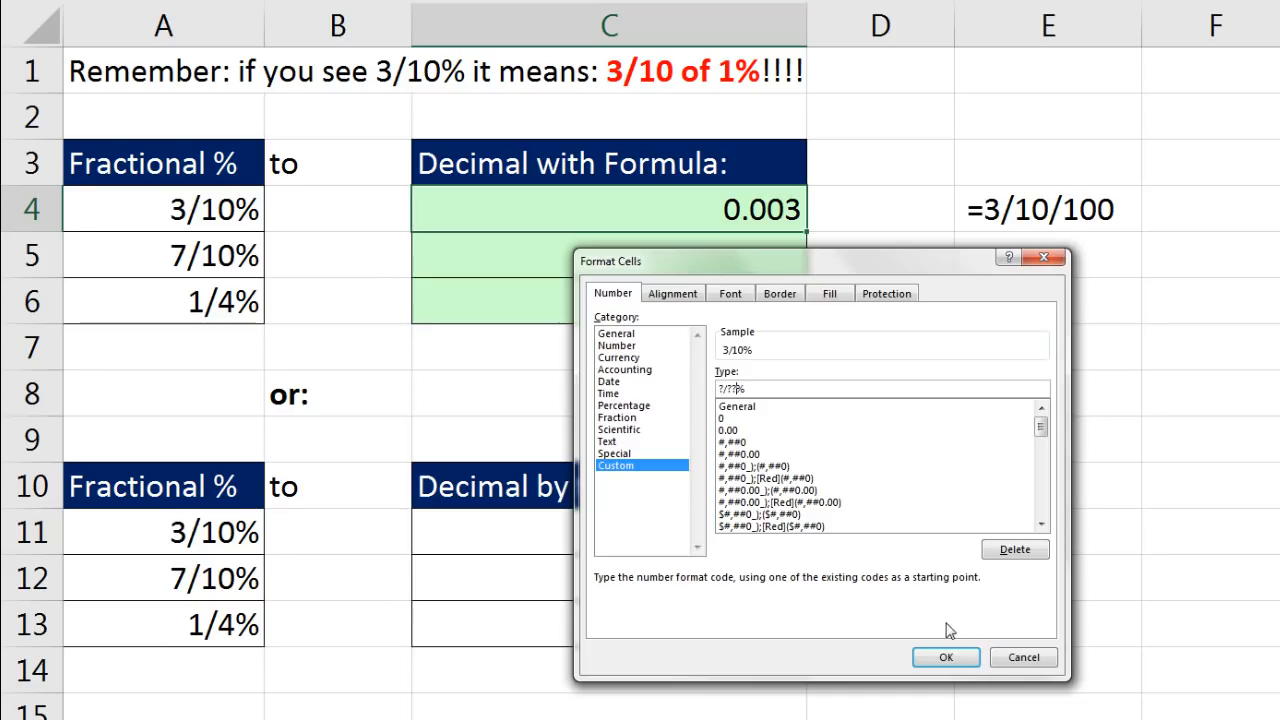
click(957, 662)
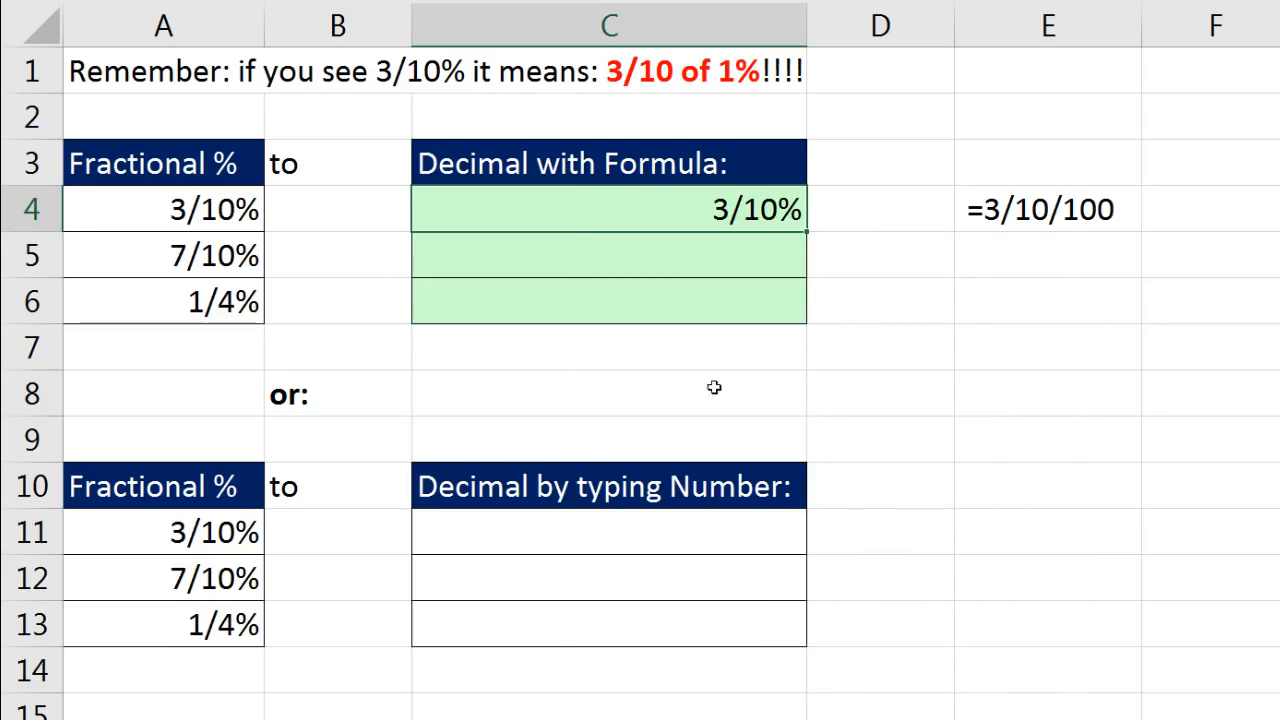
- Enter the formula =7/10/100 in cell C5 to convert 7/10% to a decimal
click(532, 266)
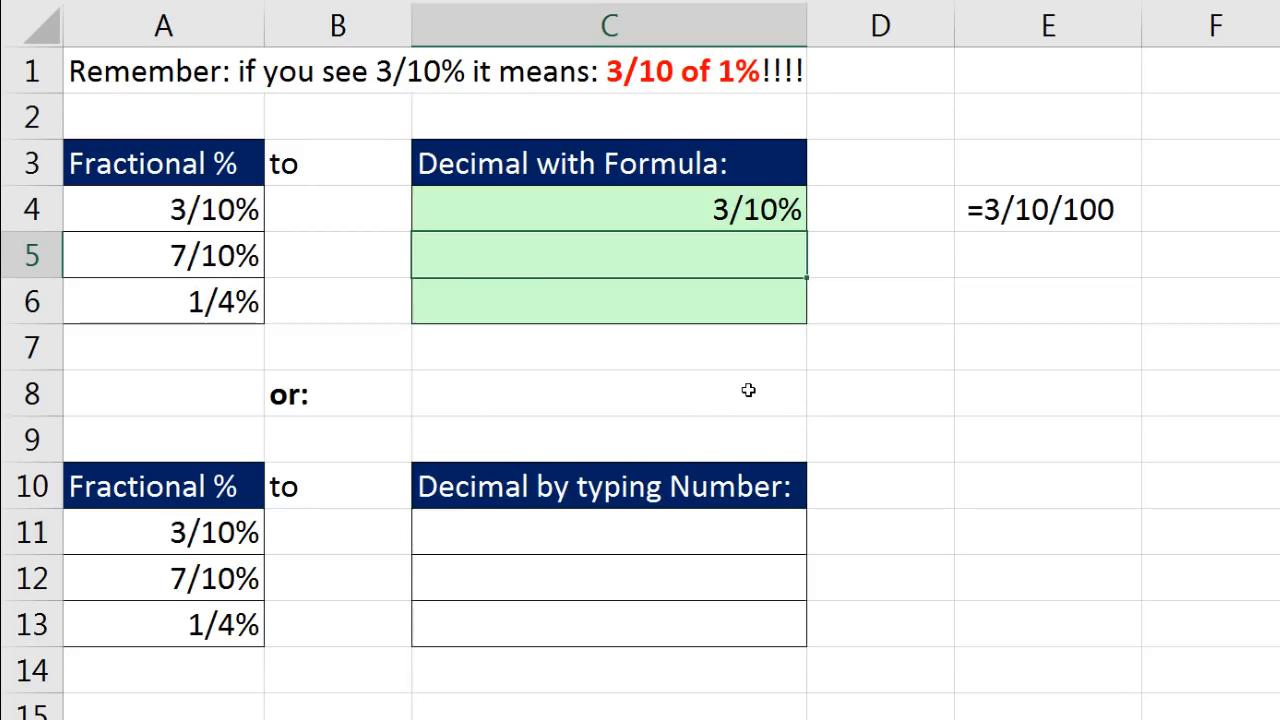
text(=7/10/100)
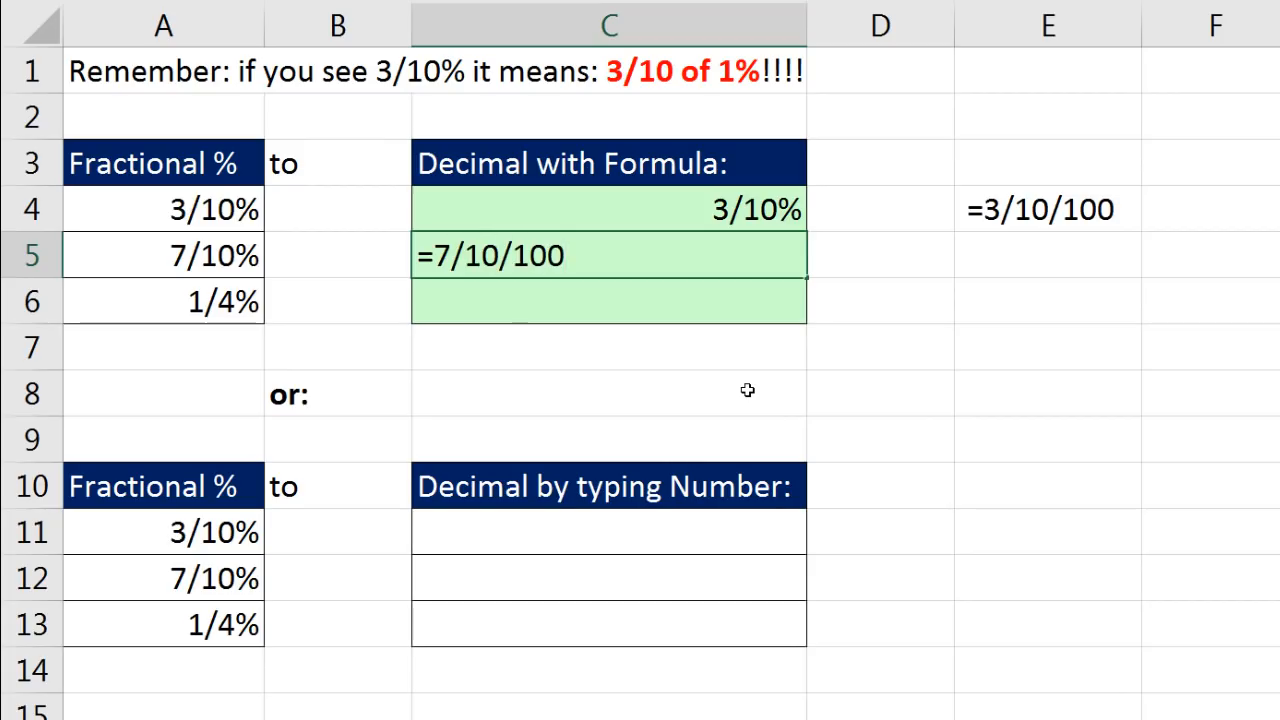
key(ctrl+Return)
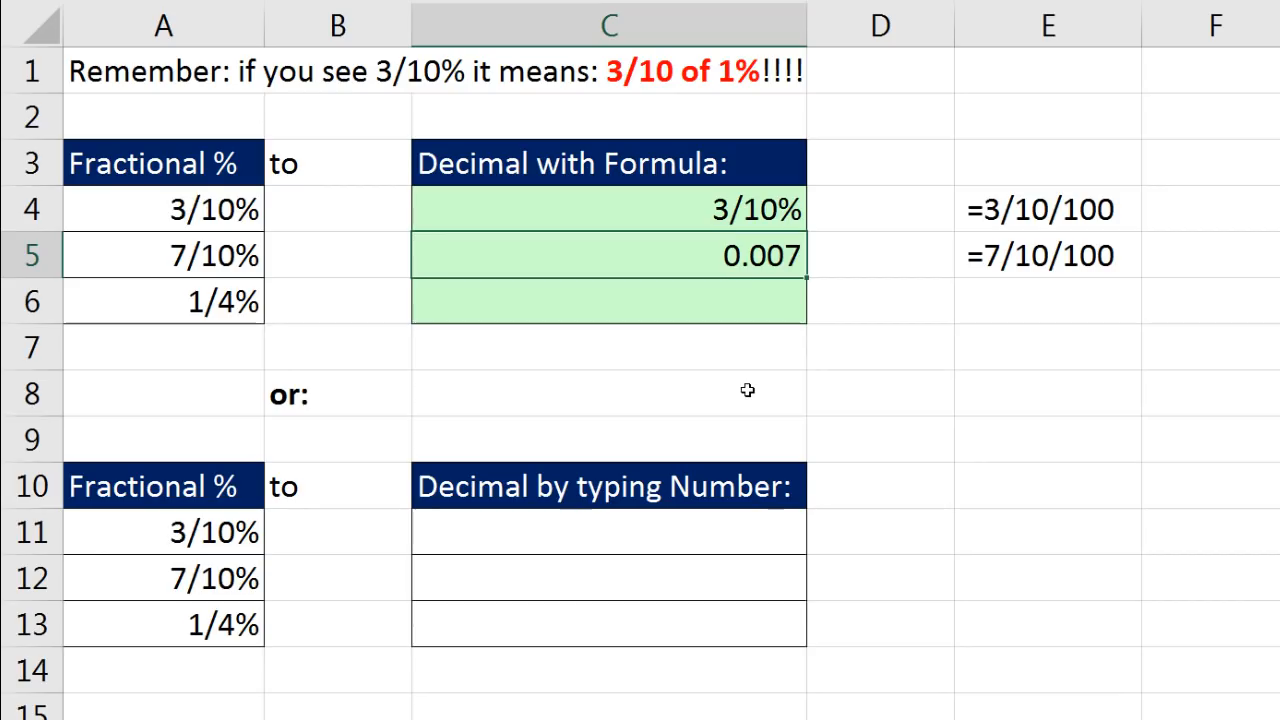
- Copy the formatting of cell C4 to cell C5 with Format Painter
right_click(724, 211)
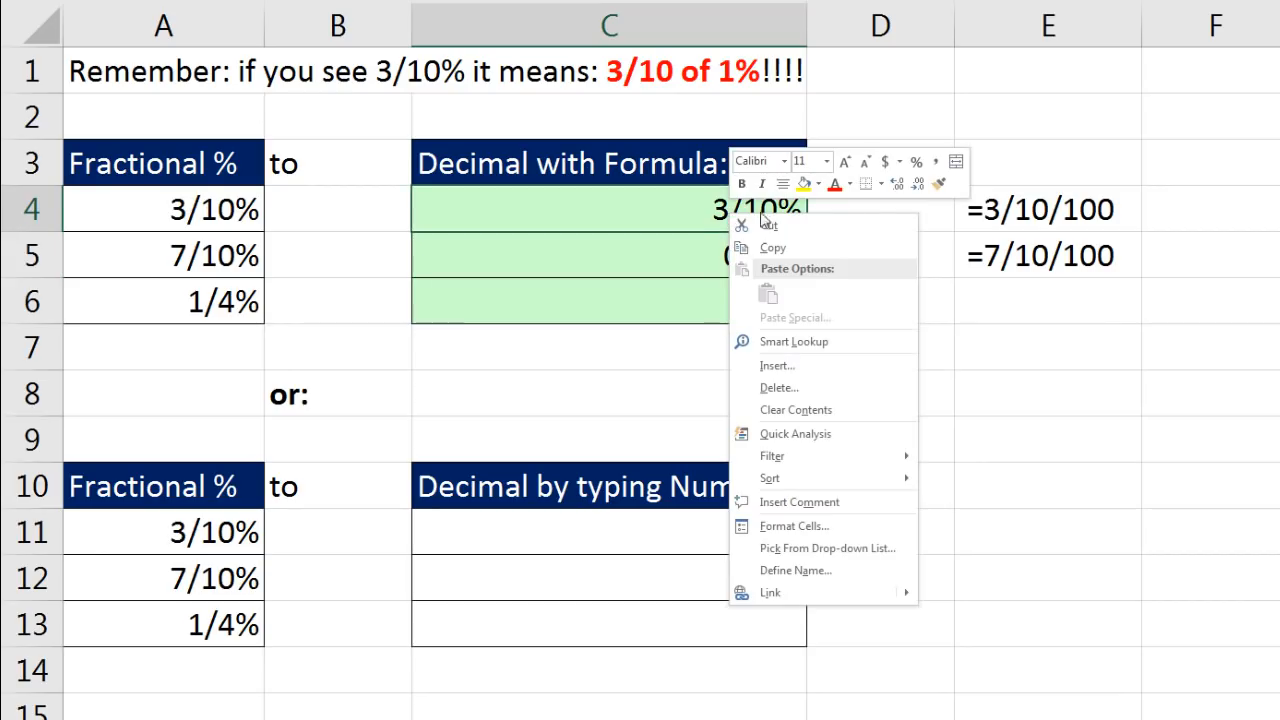
click(937, 186)
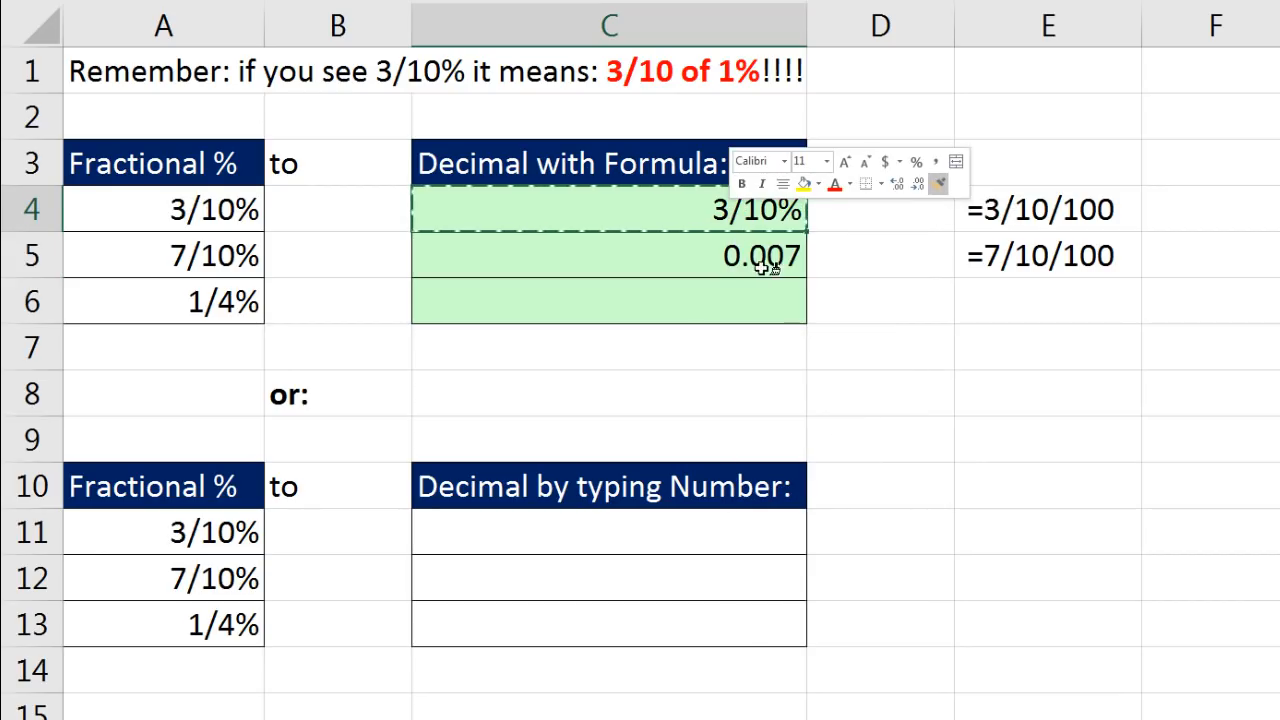
click(697, 260)
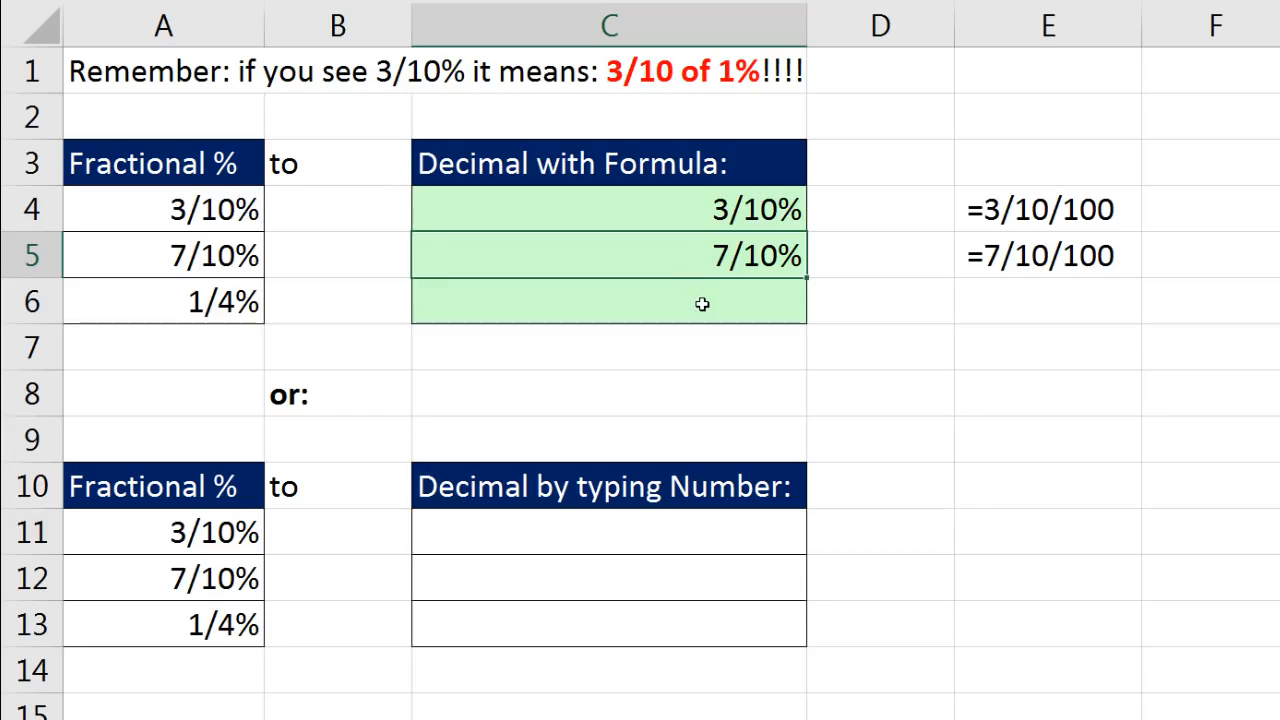
- Enter the formula =1/4/100 in cell C6 to convert 1/4% to a decimal
click(654, 303)
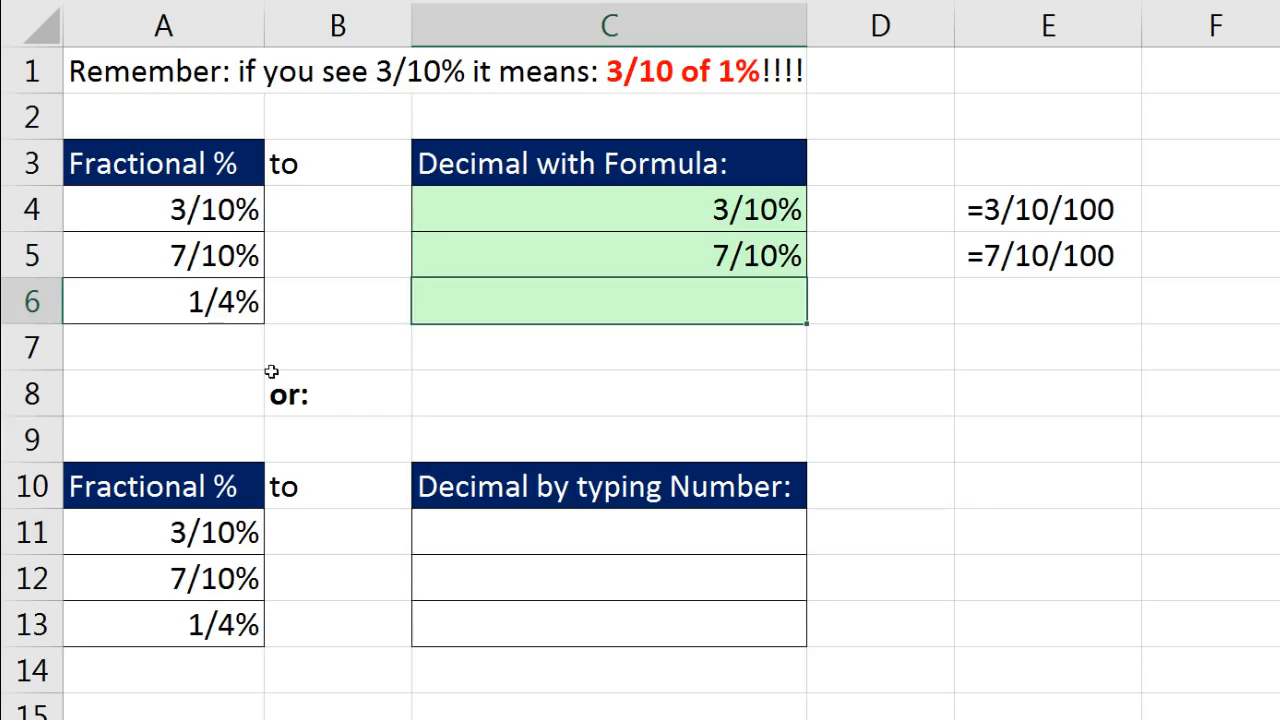
text(=1/4)
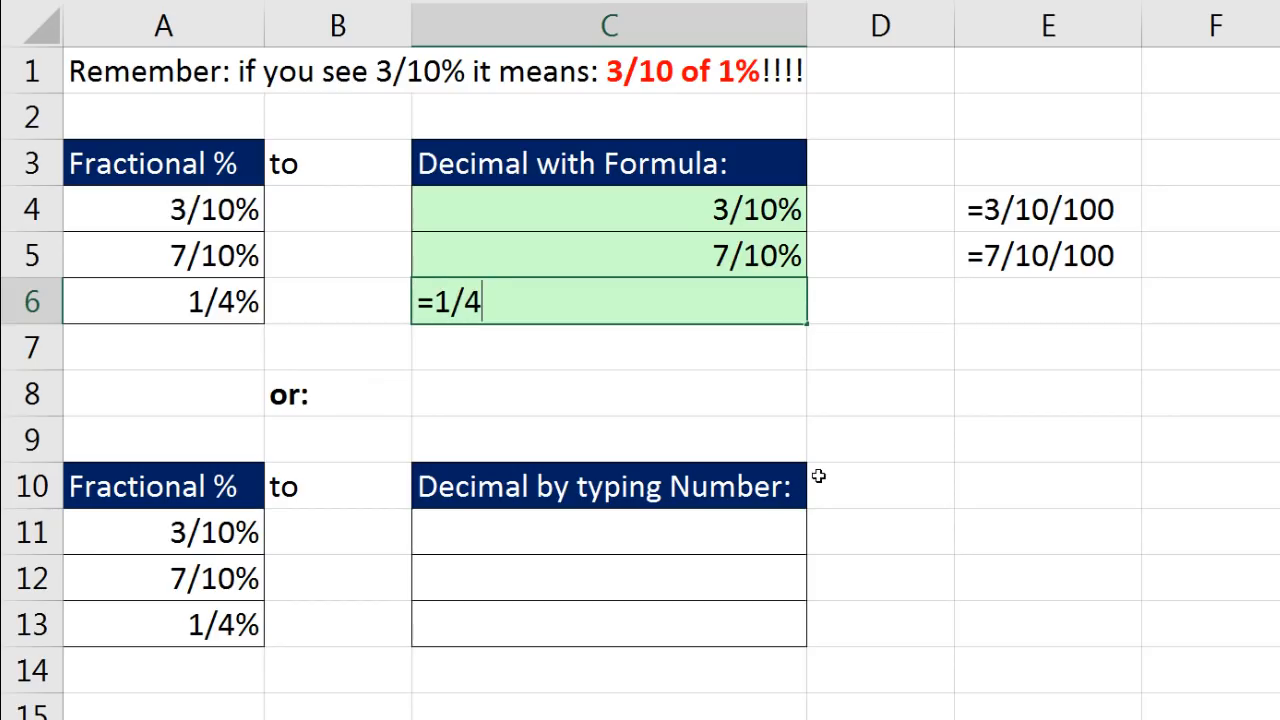
text(/100)
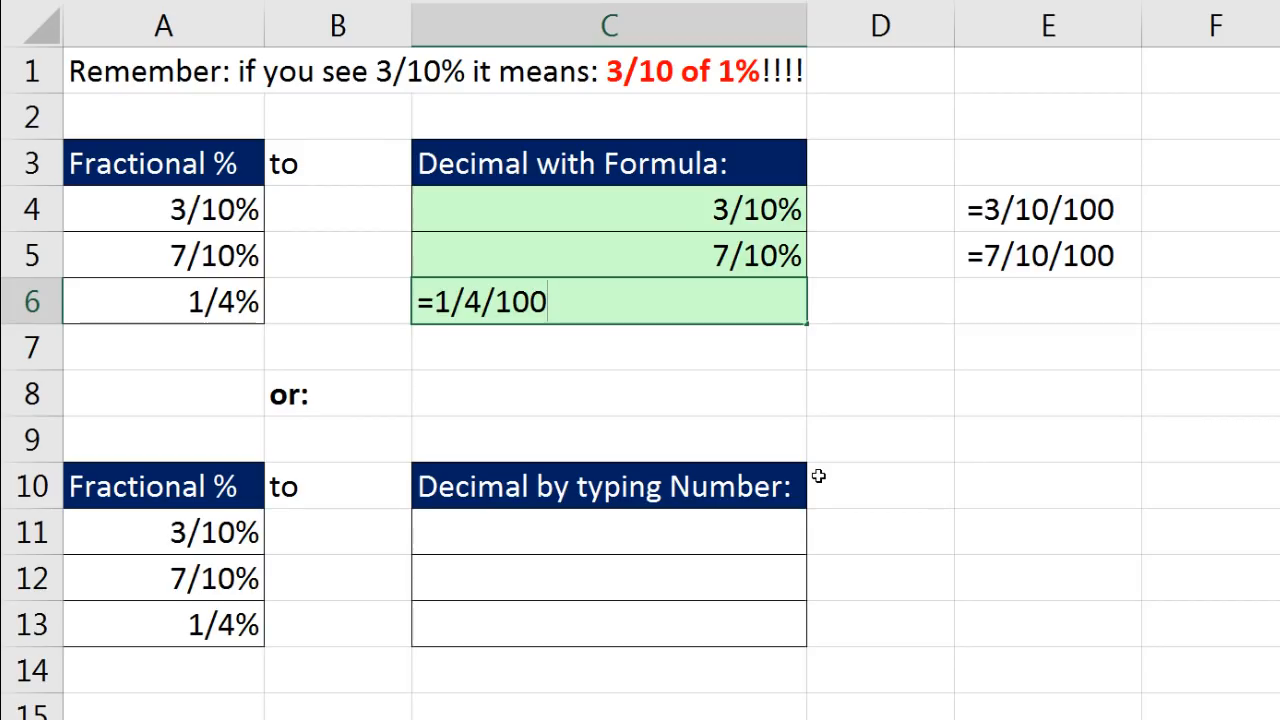
key(ctrl+Return)
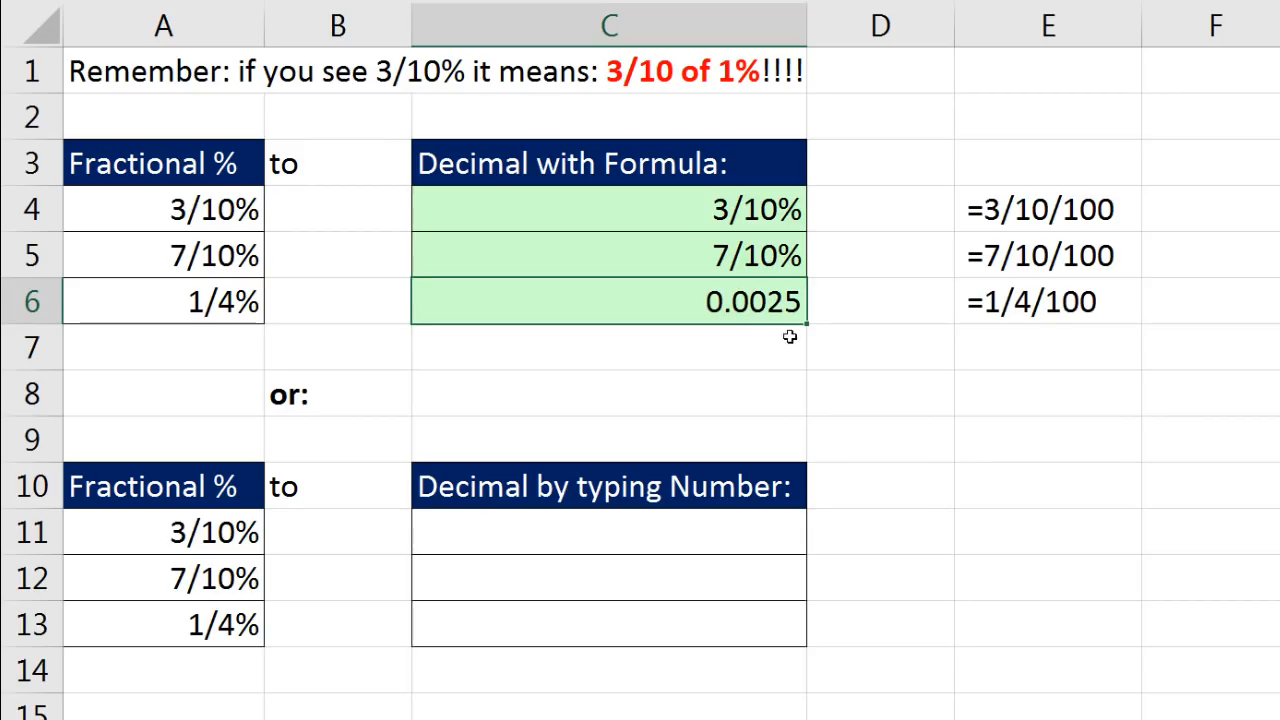
- Copy the formatting of cell C5 to C6 and change C6's custom number format to ?/?%
right_click(765, 256)
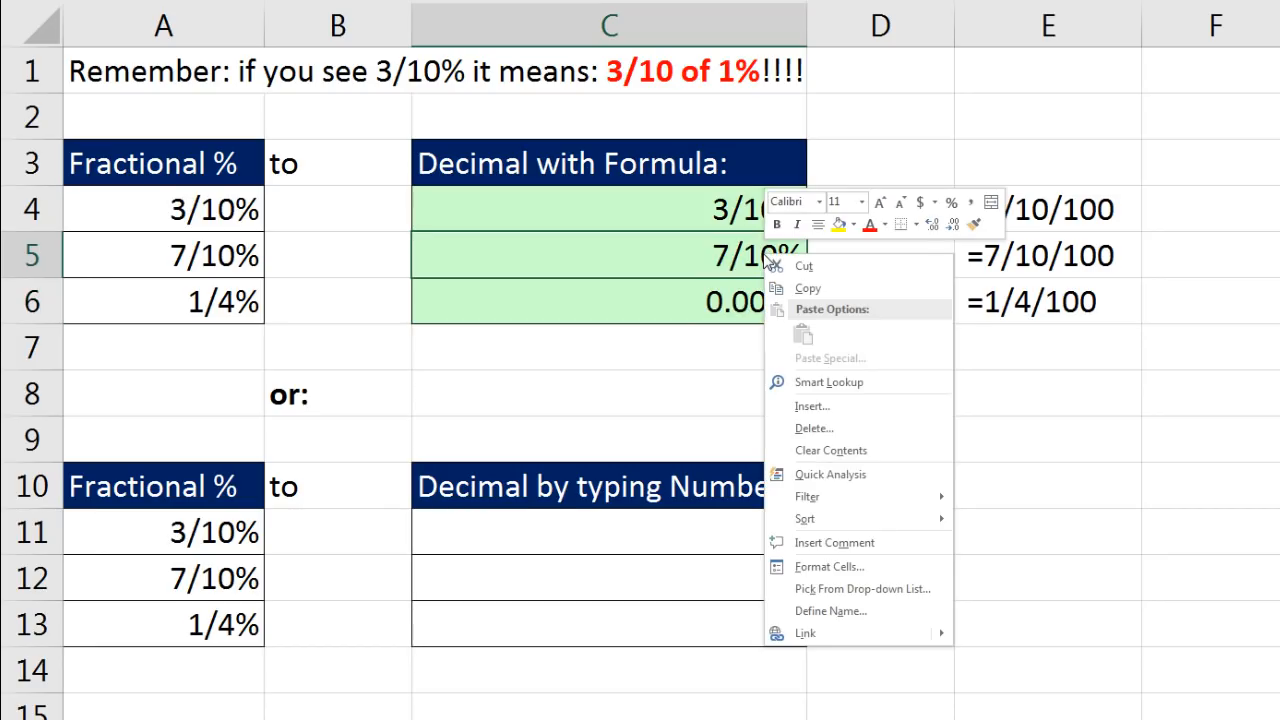
right_click(713, 256)
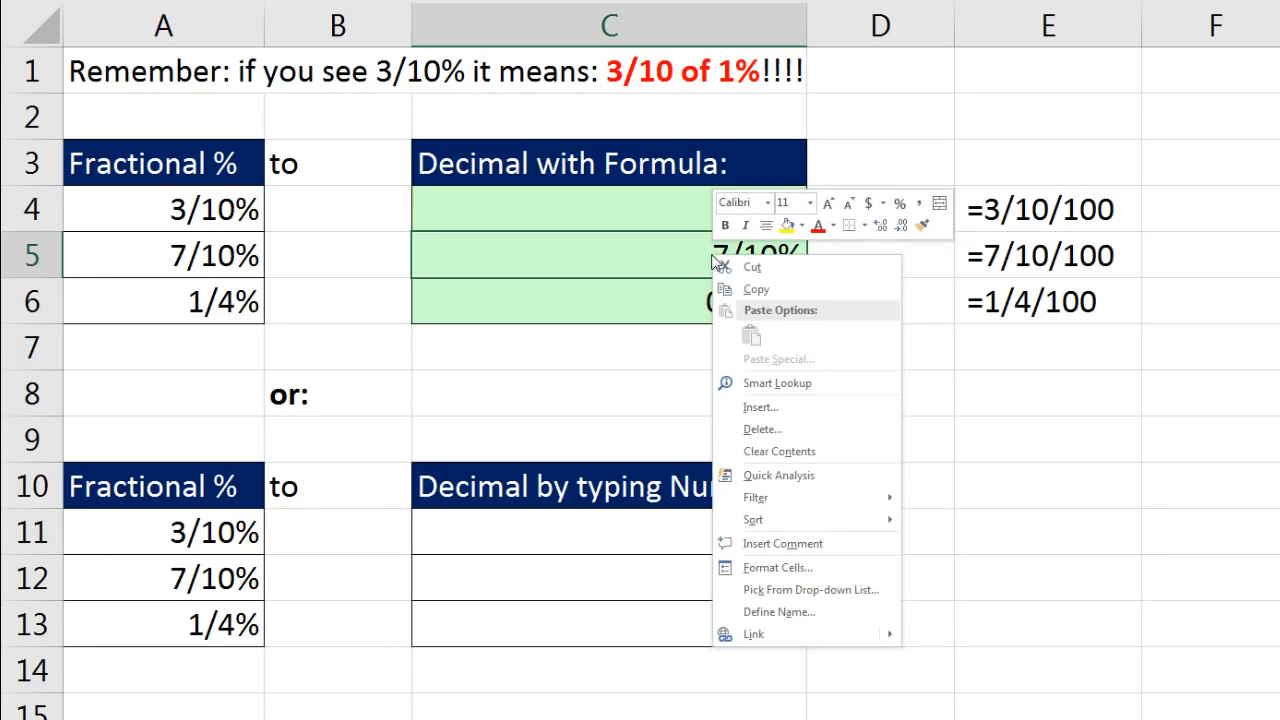
click(922, 225)
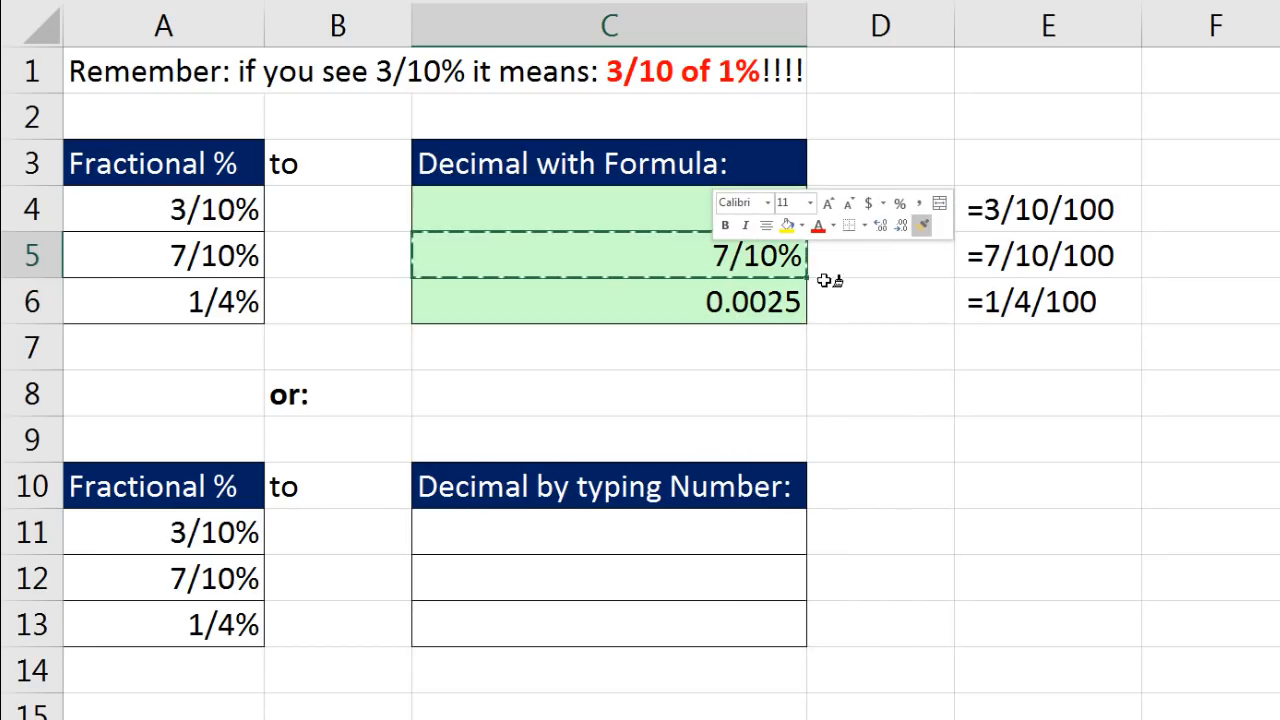
click(766, 301)
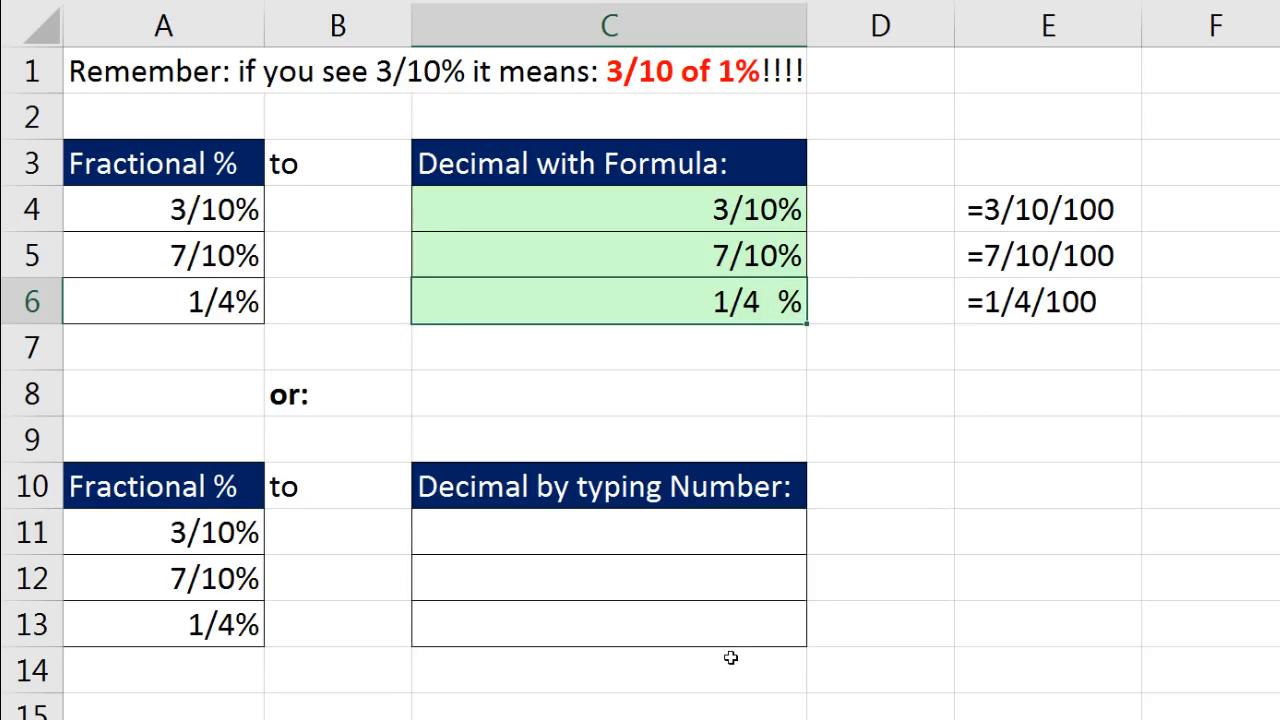
key(ctrl+1)
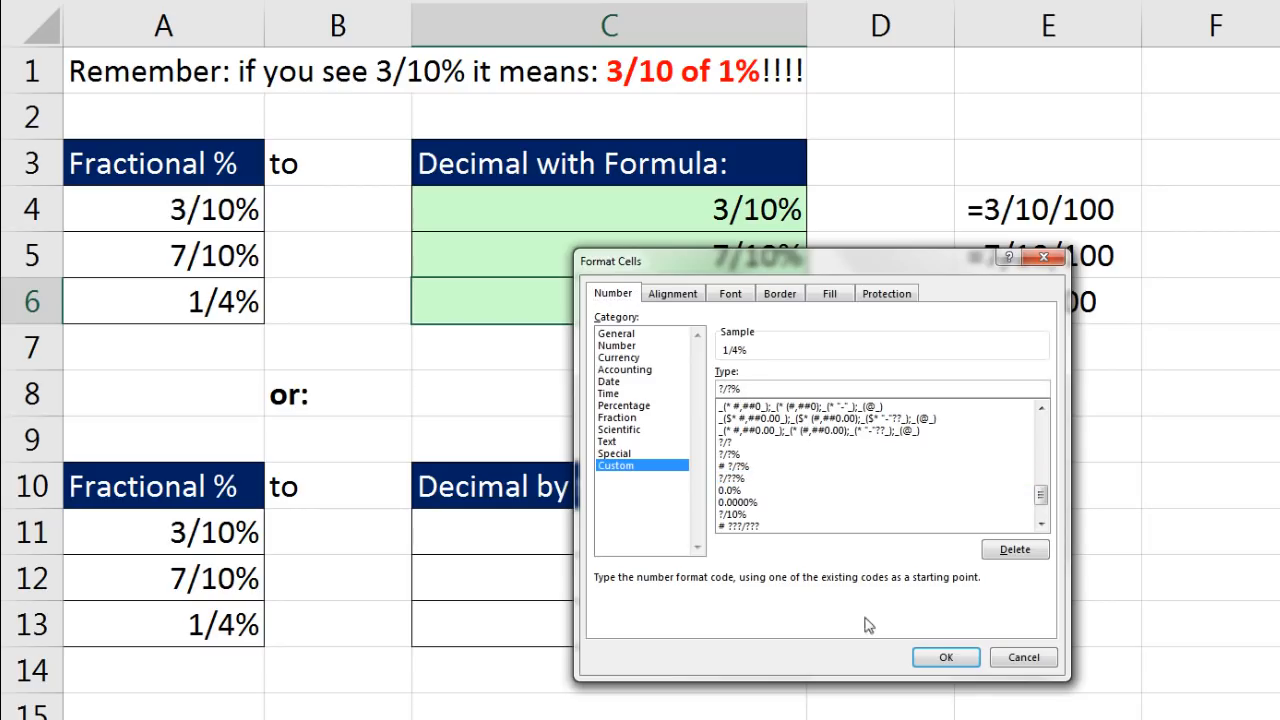
click(962, 662)
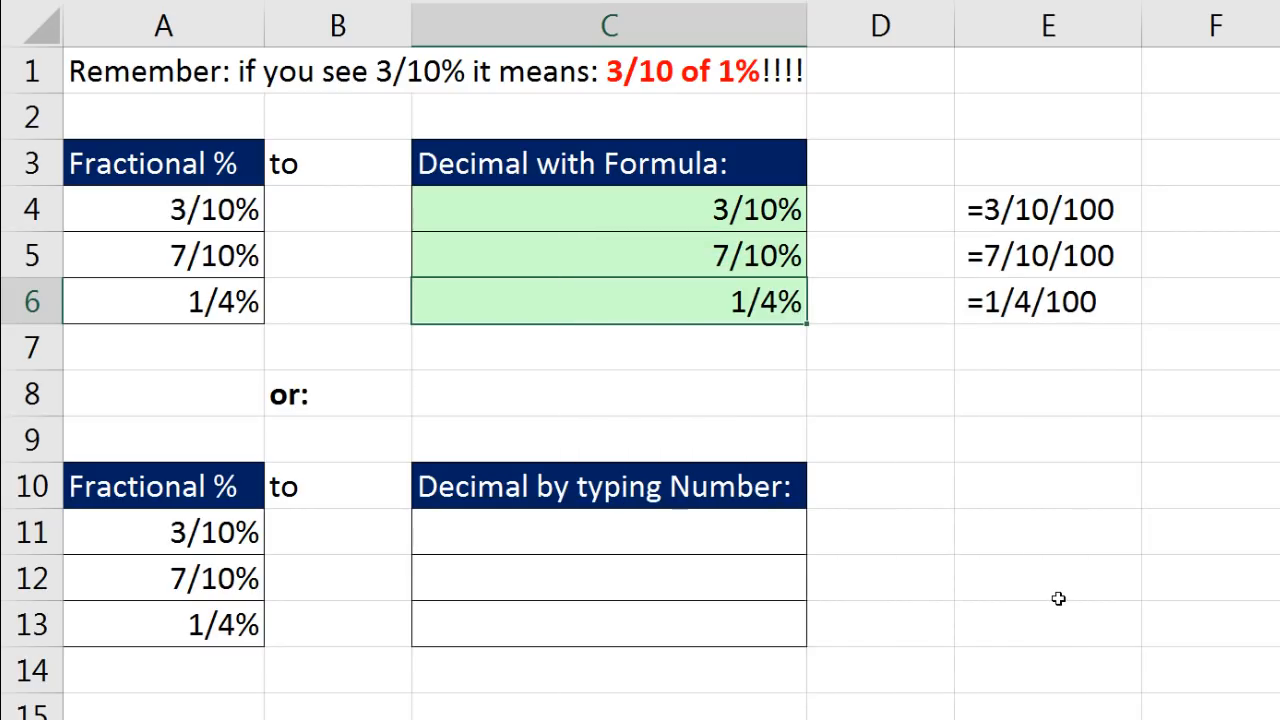
- Enter the decimal .003 in cell C11 as the equivalent of 3/10%
click(720, 531)
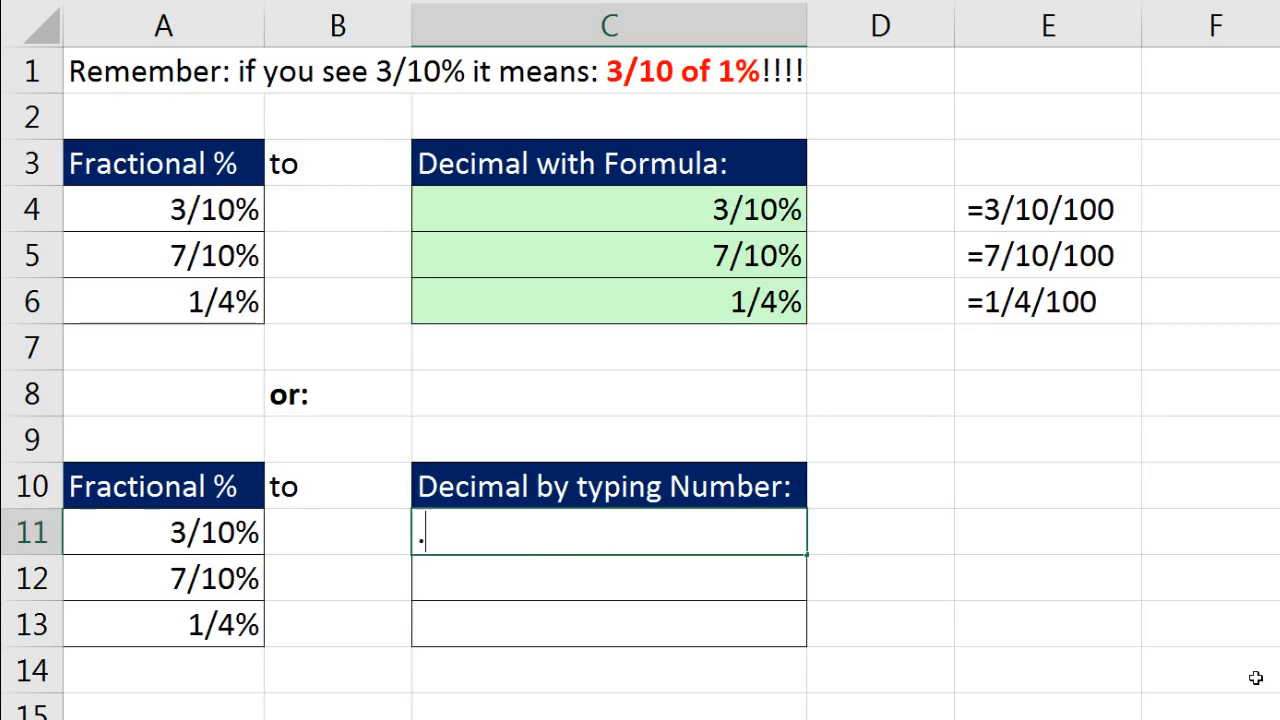
text(01)
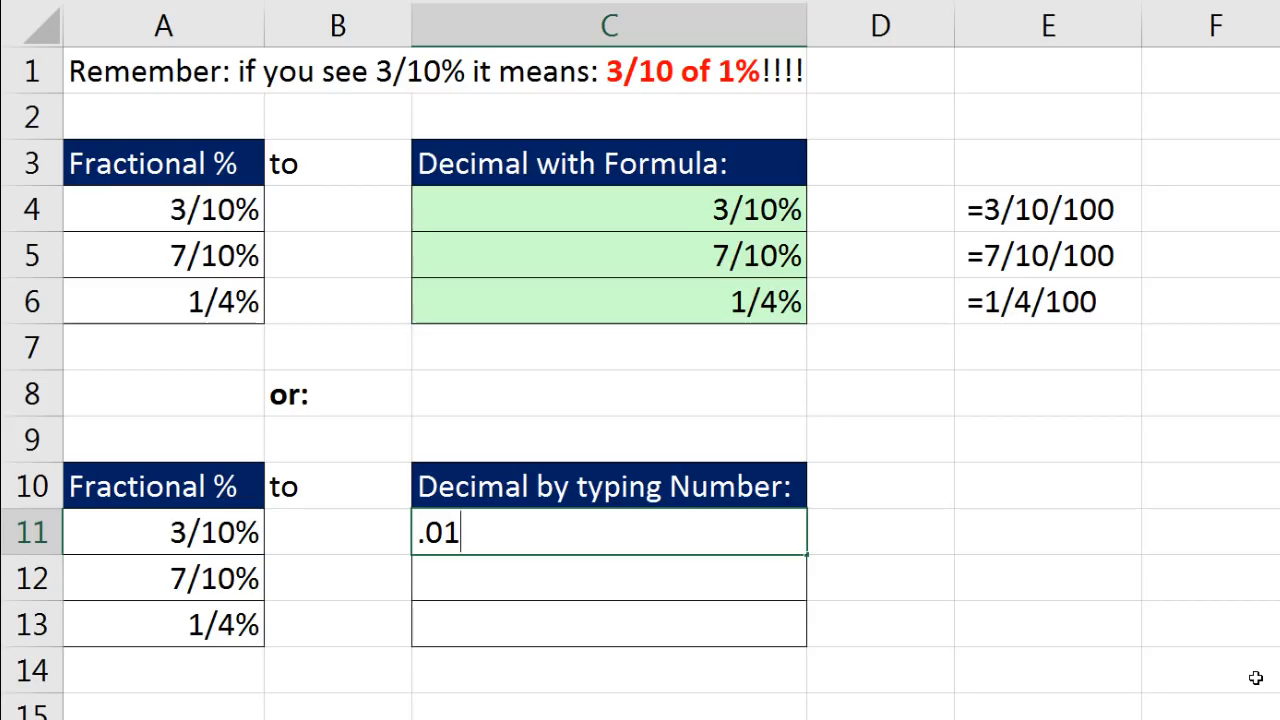
key(BackSpace)
text(0)
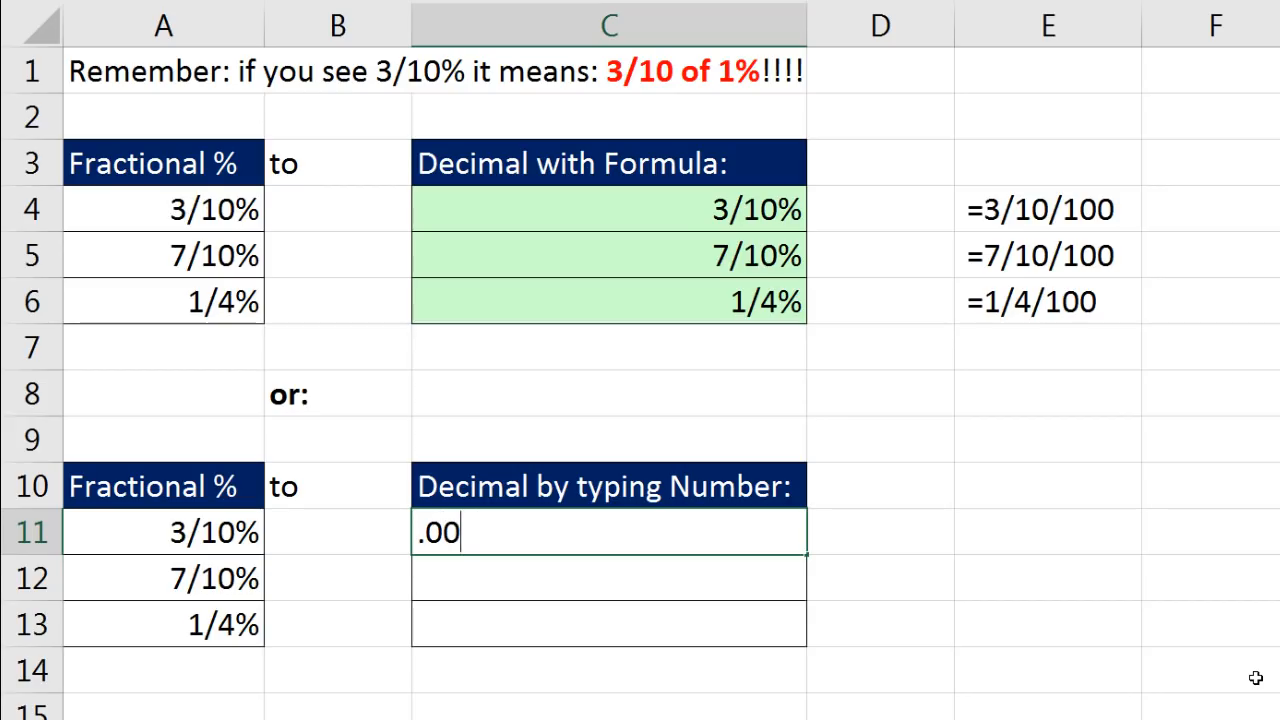
text(3)
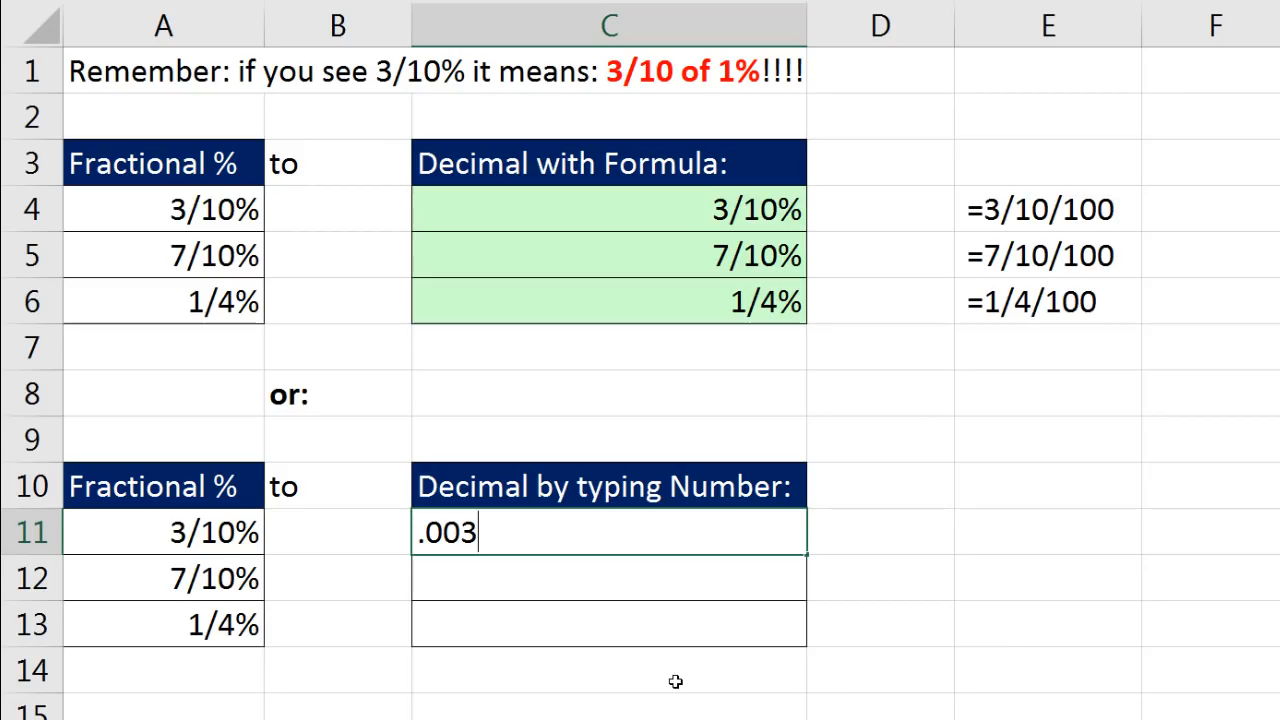
key(ctrl+Return)
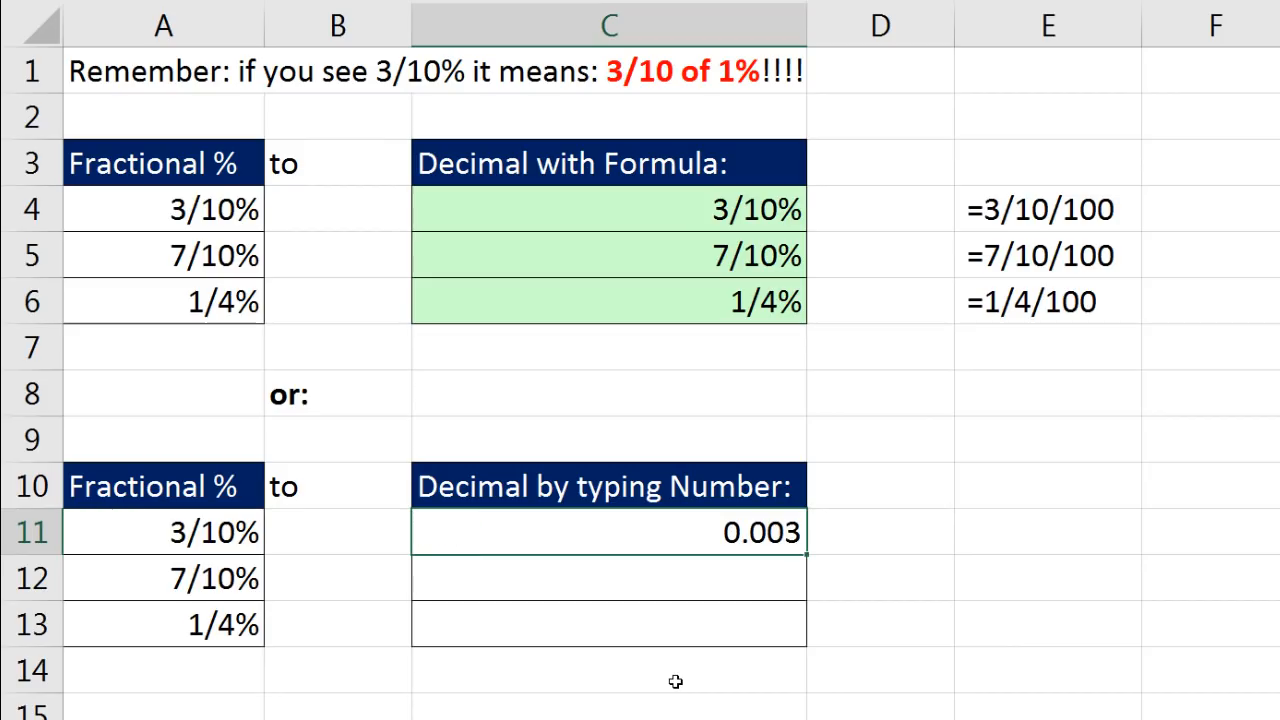
- Apply the custom number format ?/??% to cell C11
key(ctrl+1)
click(616, 465)
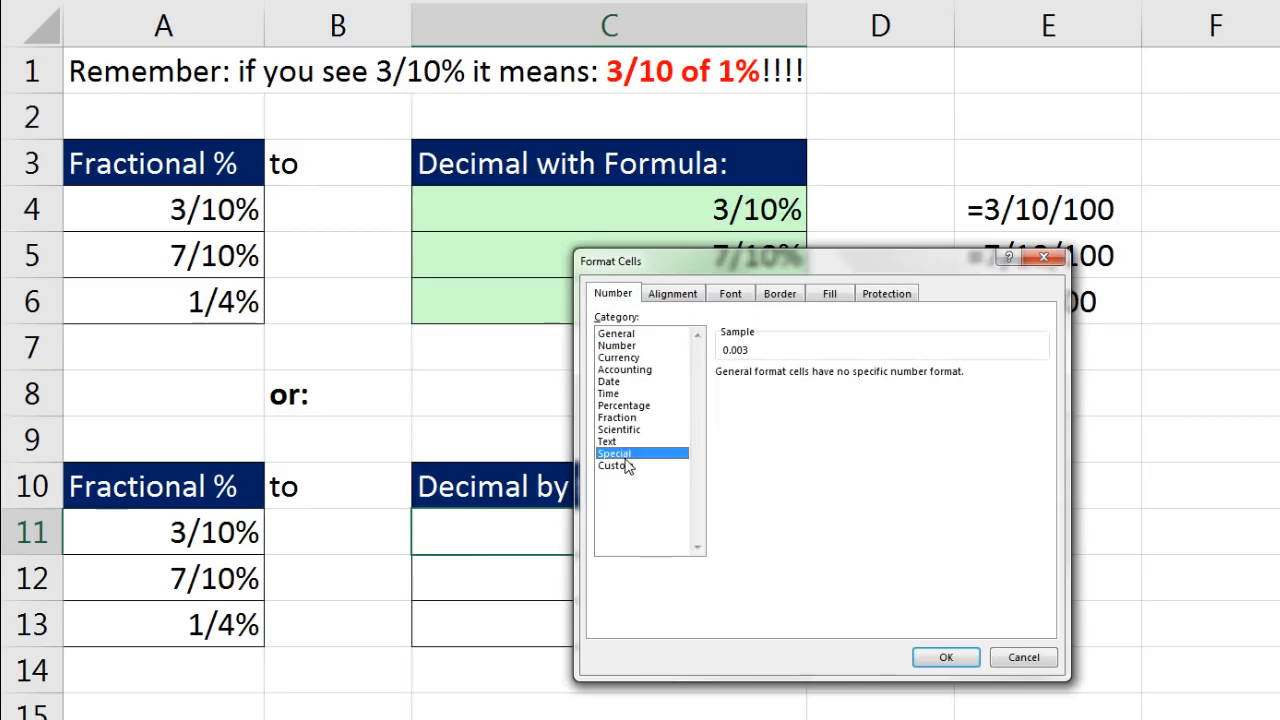
double_click(768, 388)
text(?/??)
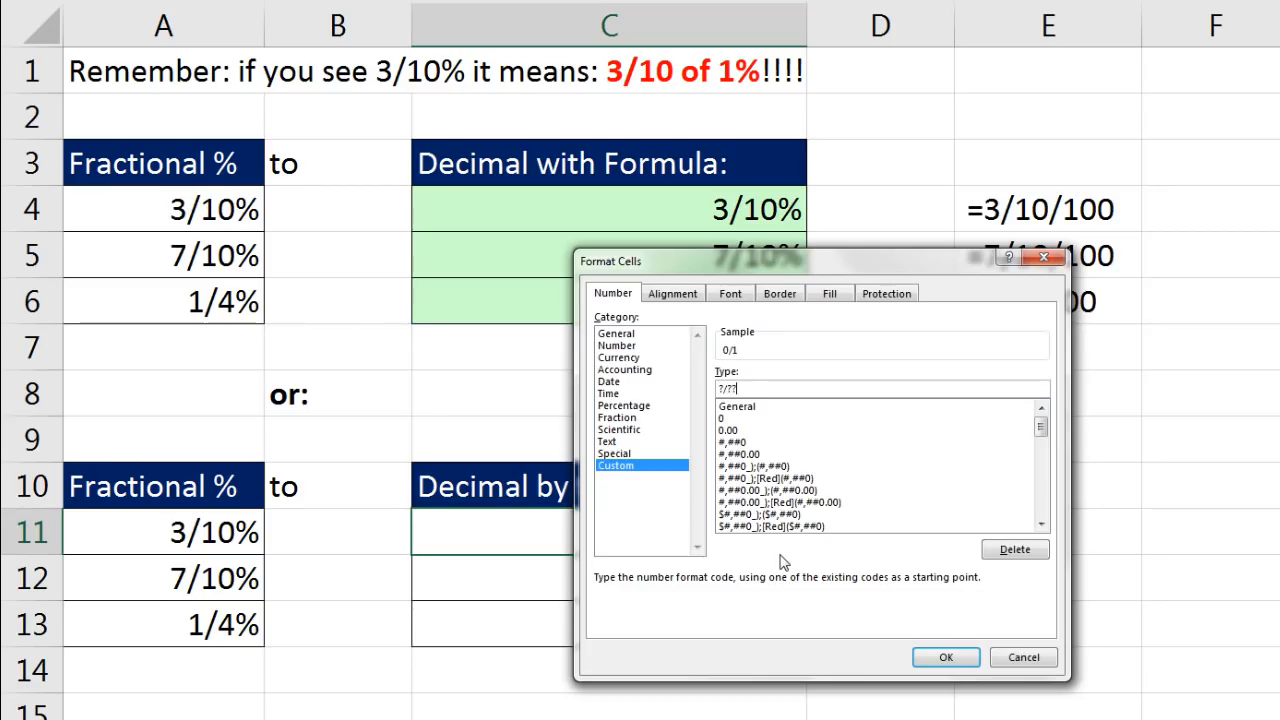
text(%)
click(950, 658)
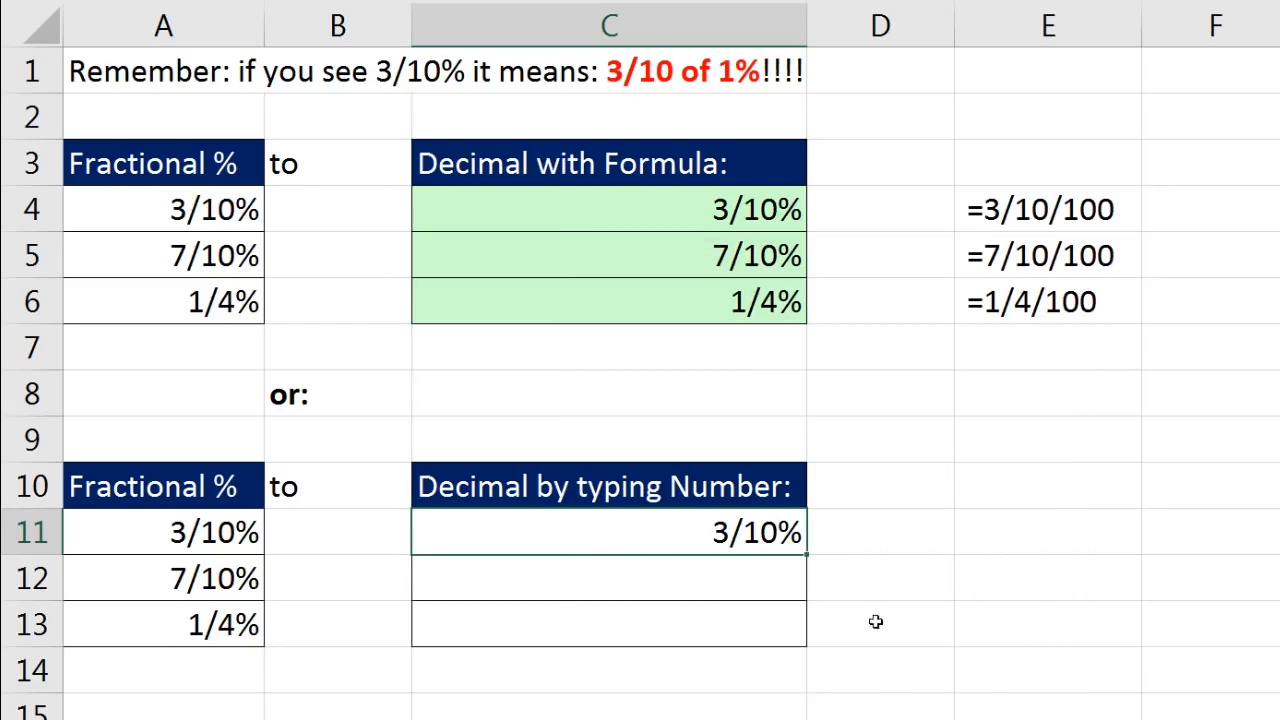
- Enter the decimal .007 in cell C12 as the equivalent of 7/10%
click(705, 570)
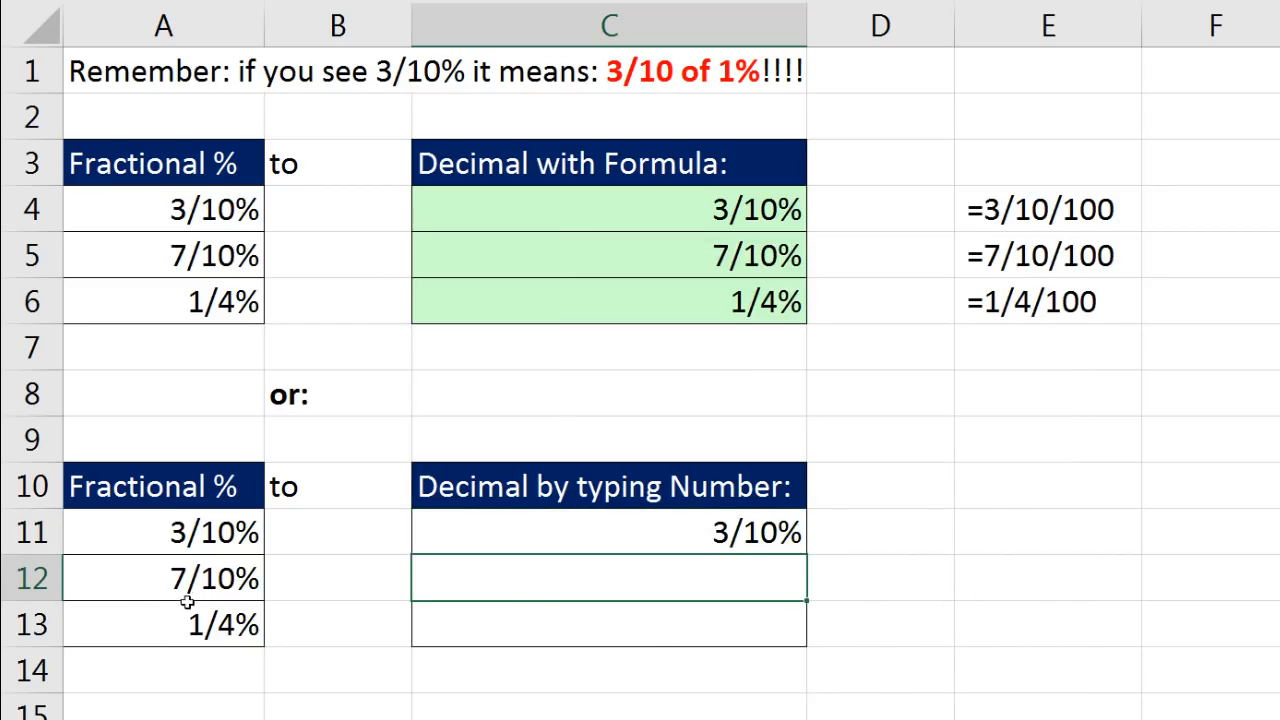
text(.007)
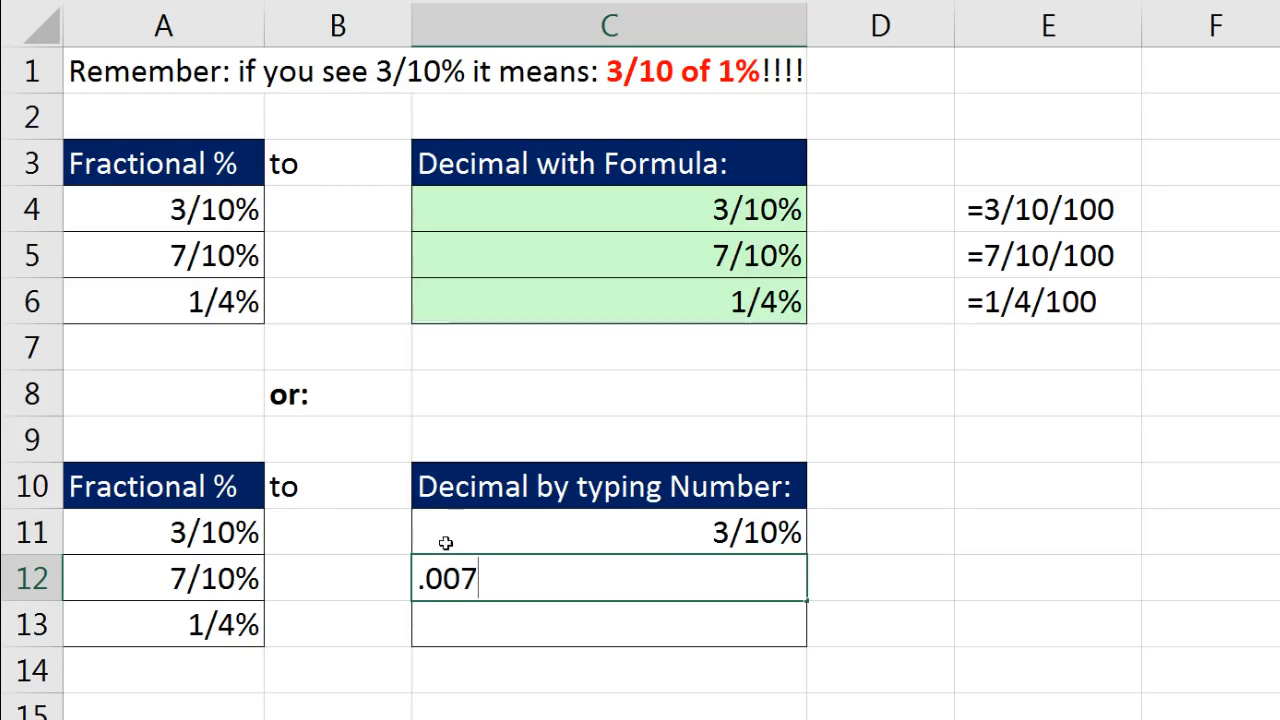
key(ctrl+Return)
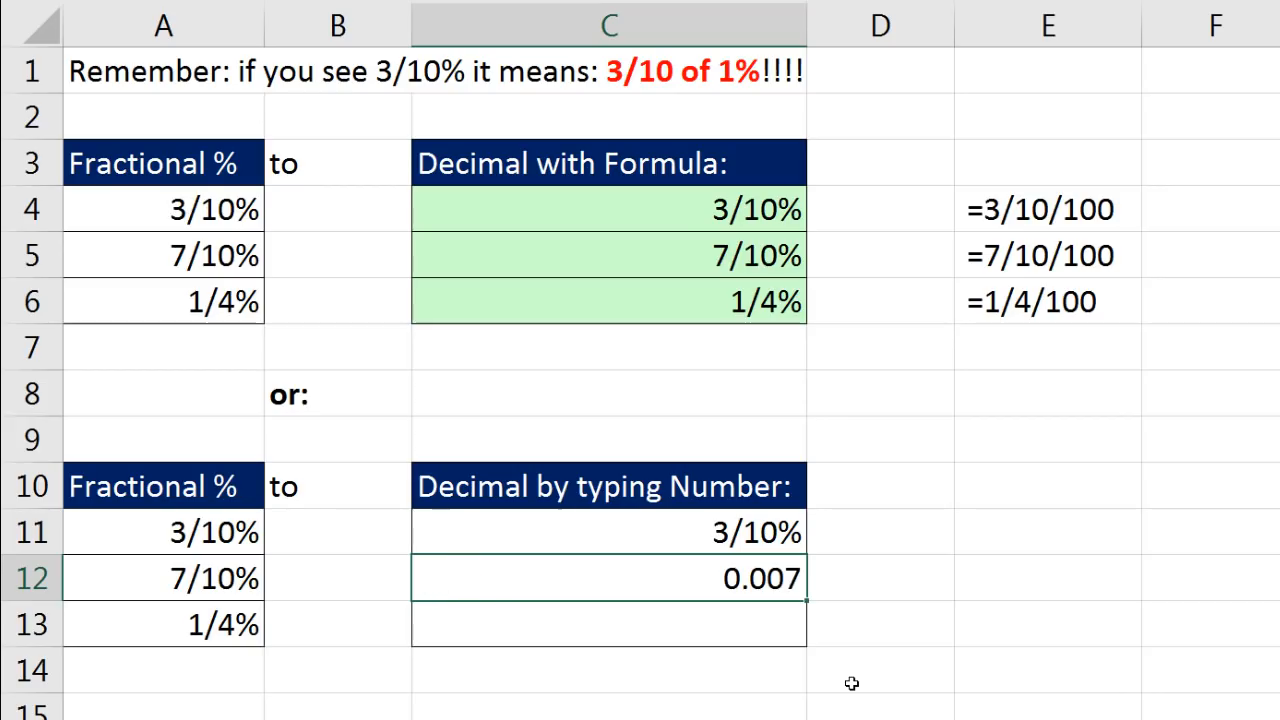
- Copy the formatting of cell C11 to cell C12 with Format Painter
right_click(757, 540)
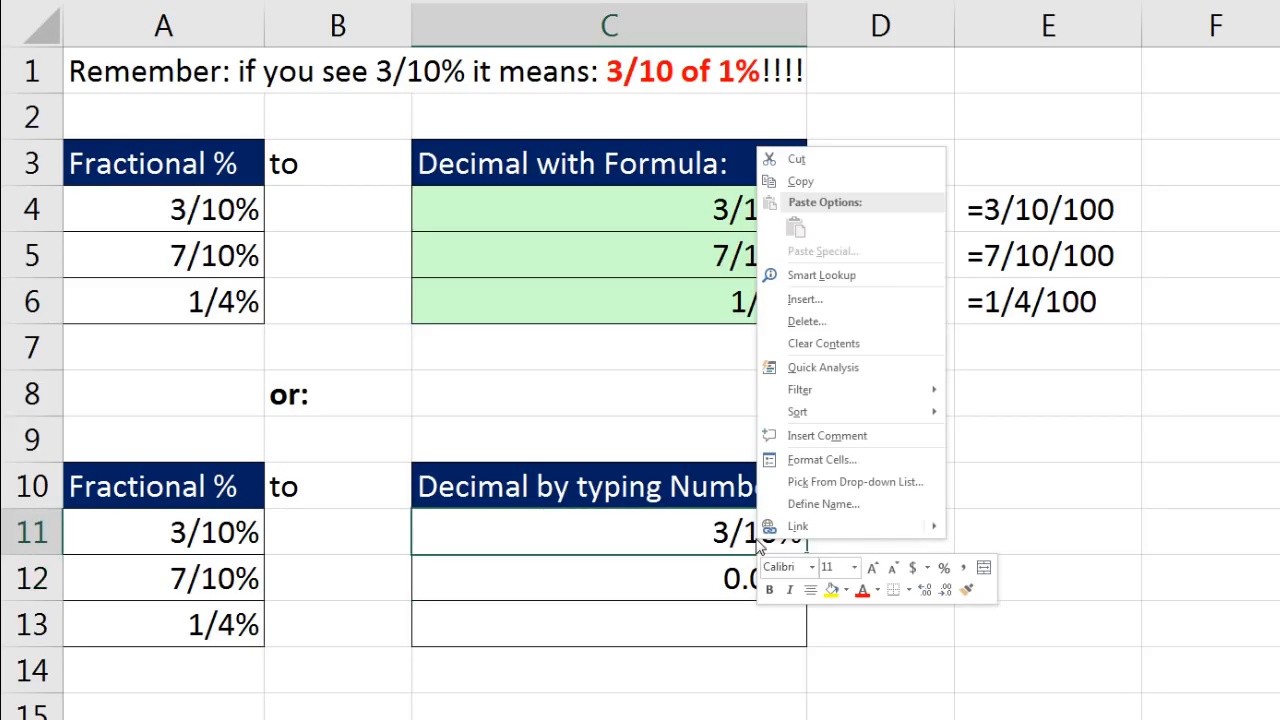
click(969, 592)
click(657, 574)
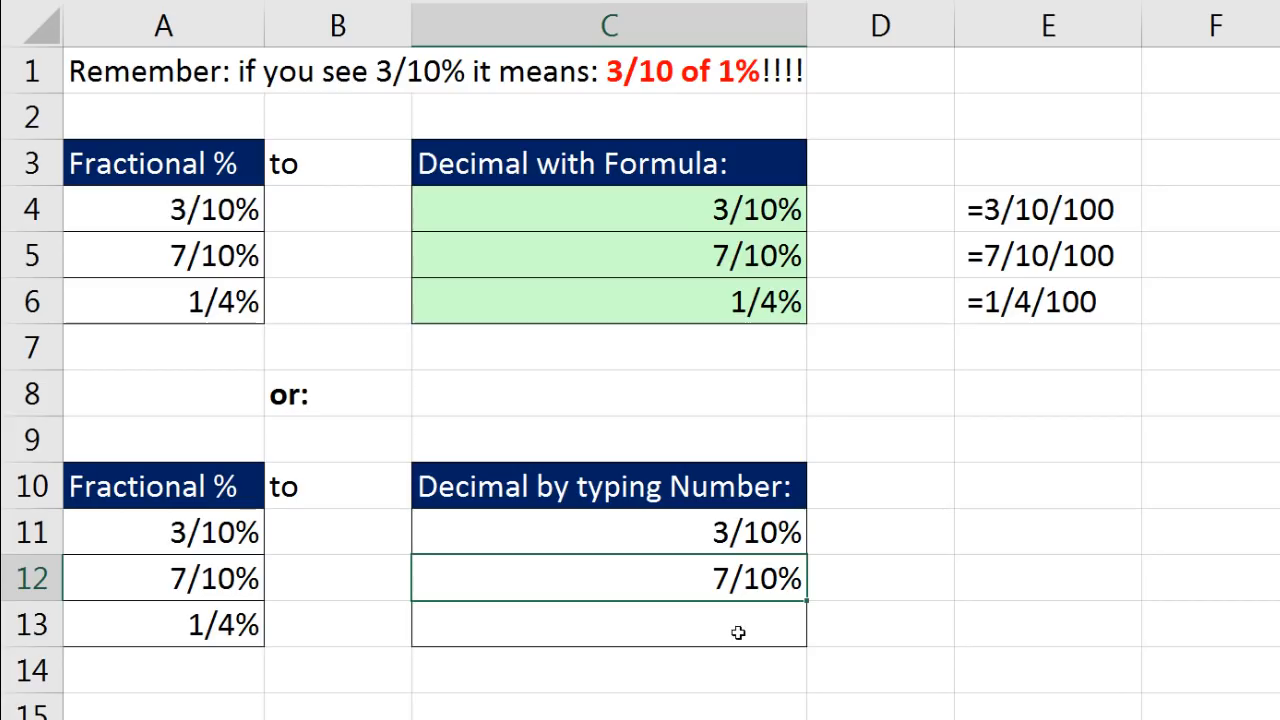
- Enter the decimal .0025 in cell C13 as the equivalent of 1/4%
click(729, 632)
text(.00)
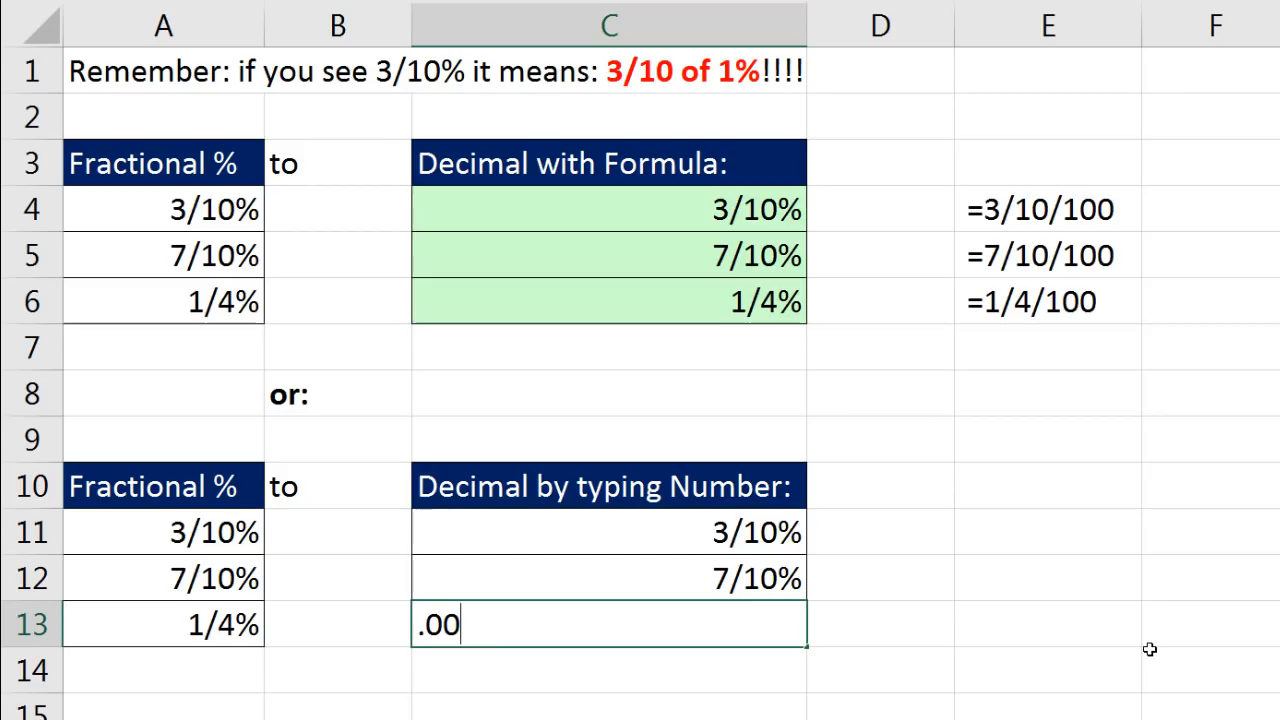
text(25)
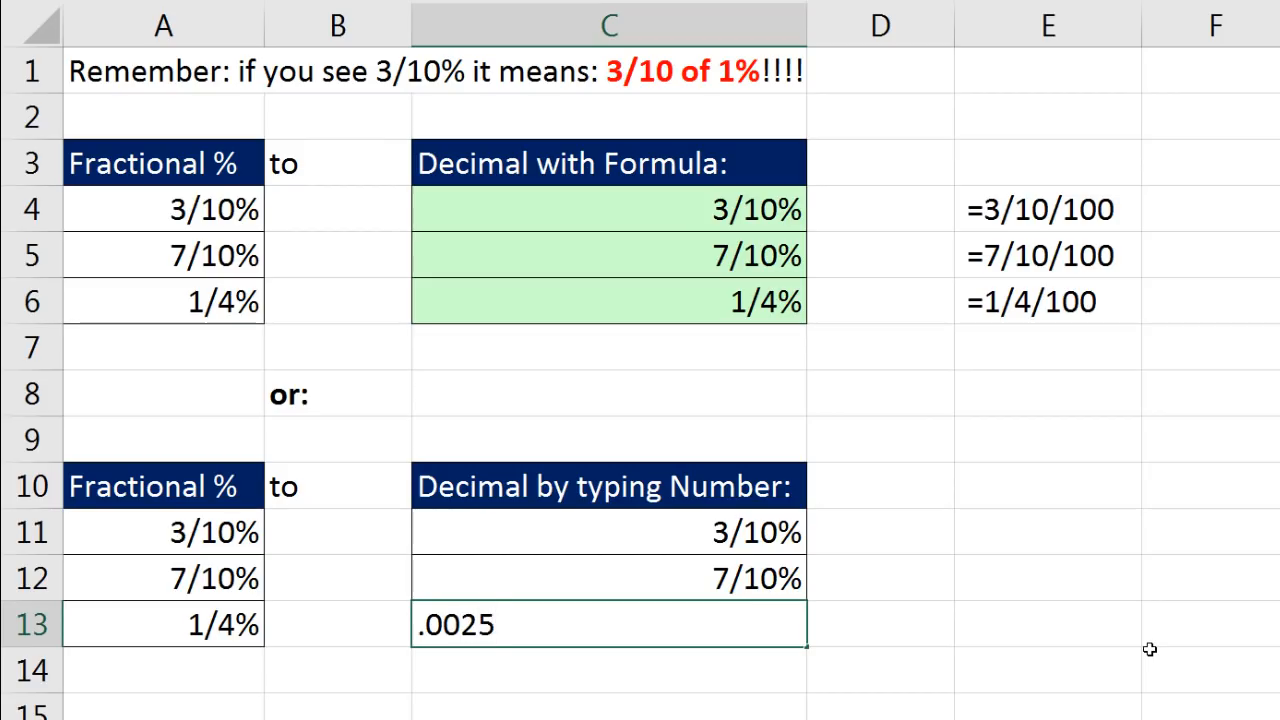
key(ctrl+Return)
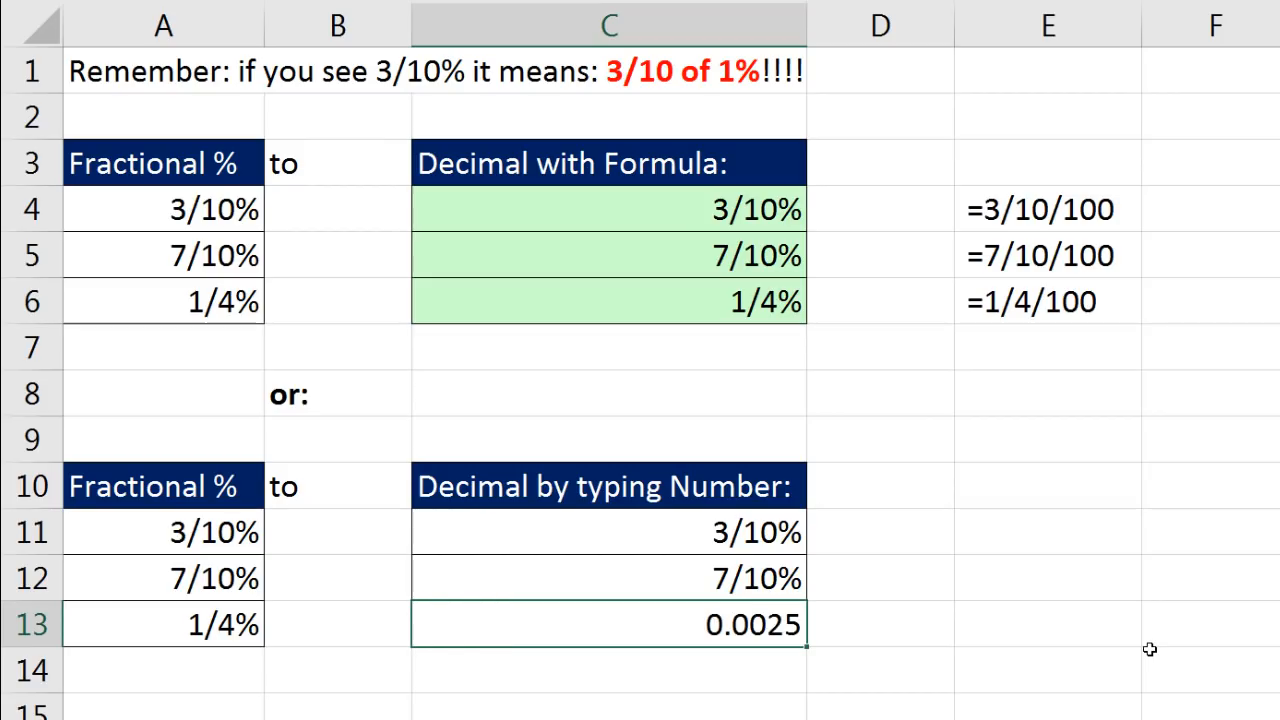
- Apply the custom number format ?/?% to cell C13
key(ctrl+1)
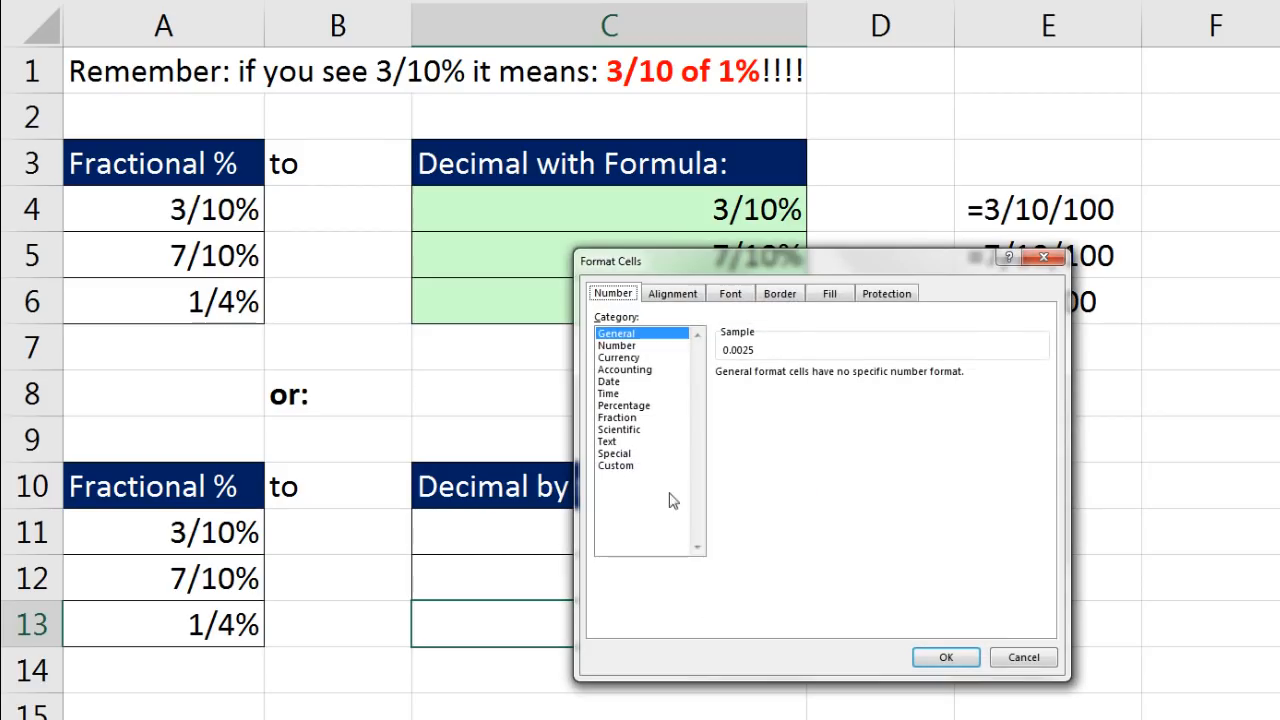
click(614, 466)
double_click(776, 383)
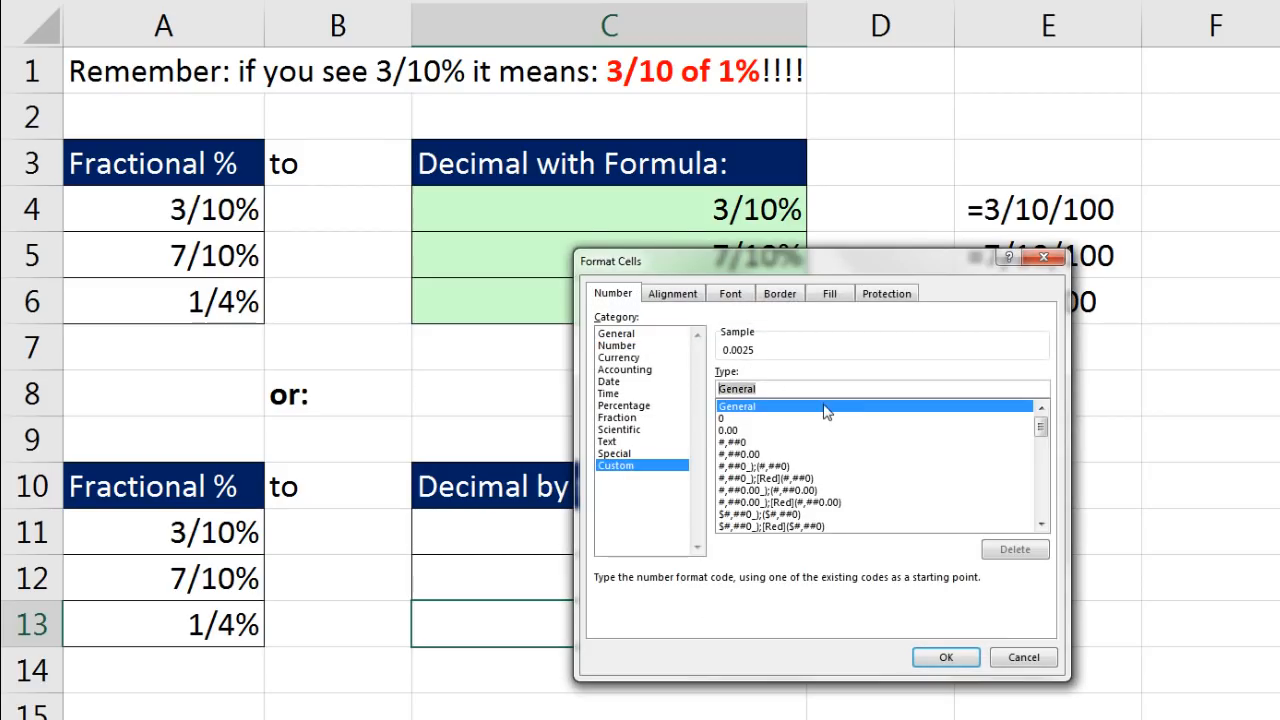
text(?/?%)
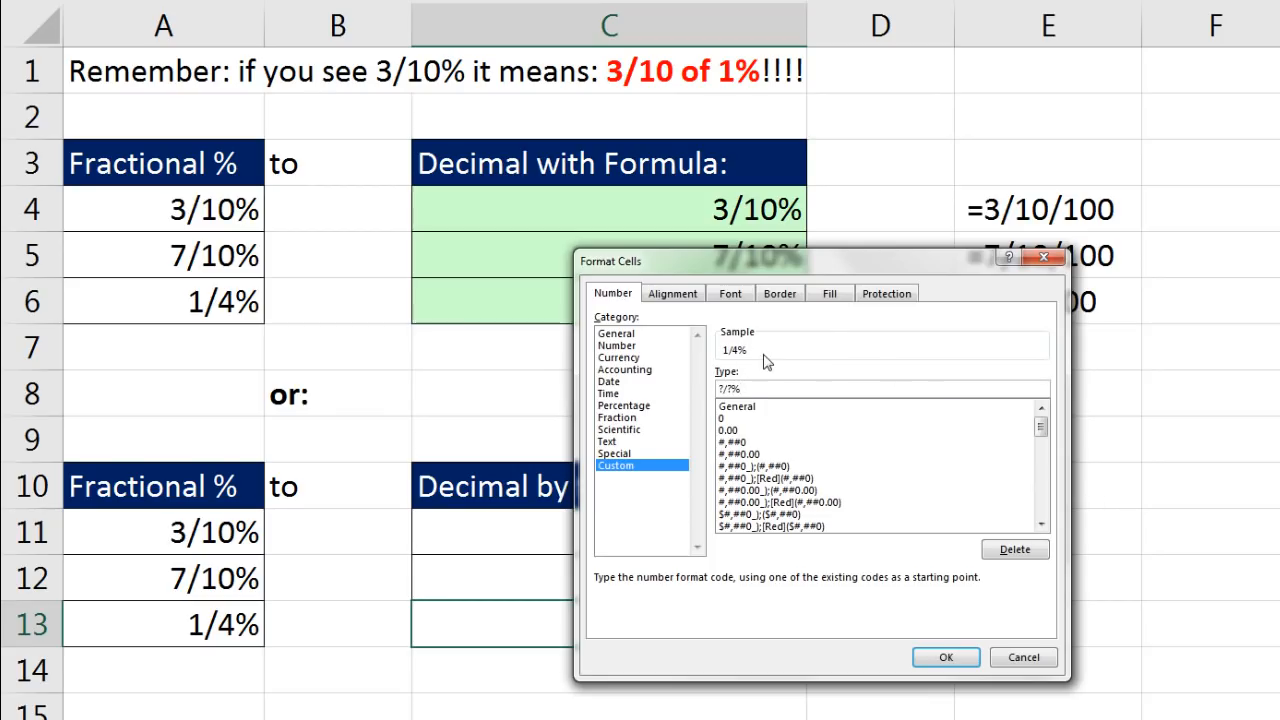
click(968, 660)
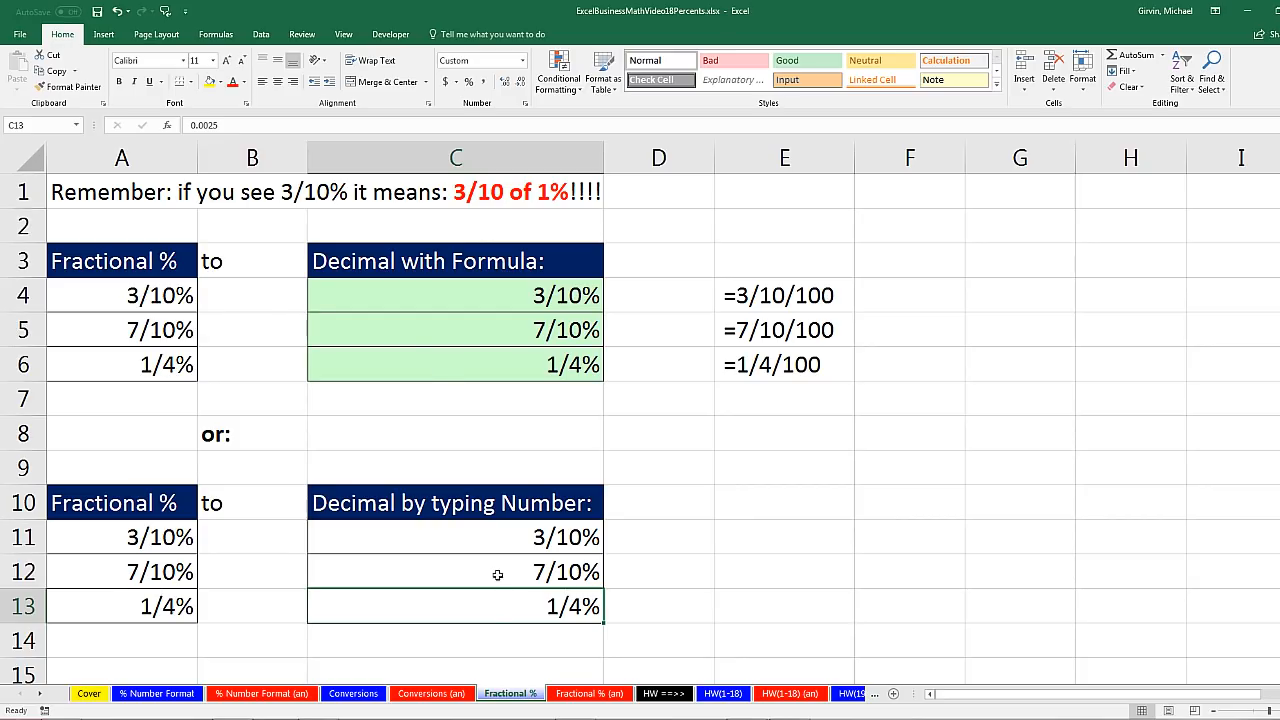
- Review the Conversions and % Number Format sheets, ending on the Cover sheet
click(372, 692)
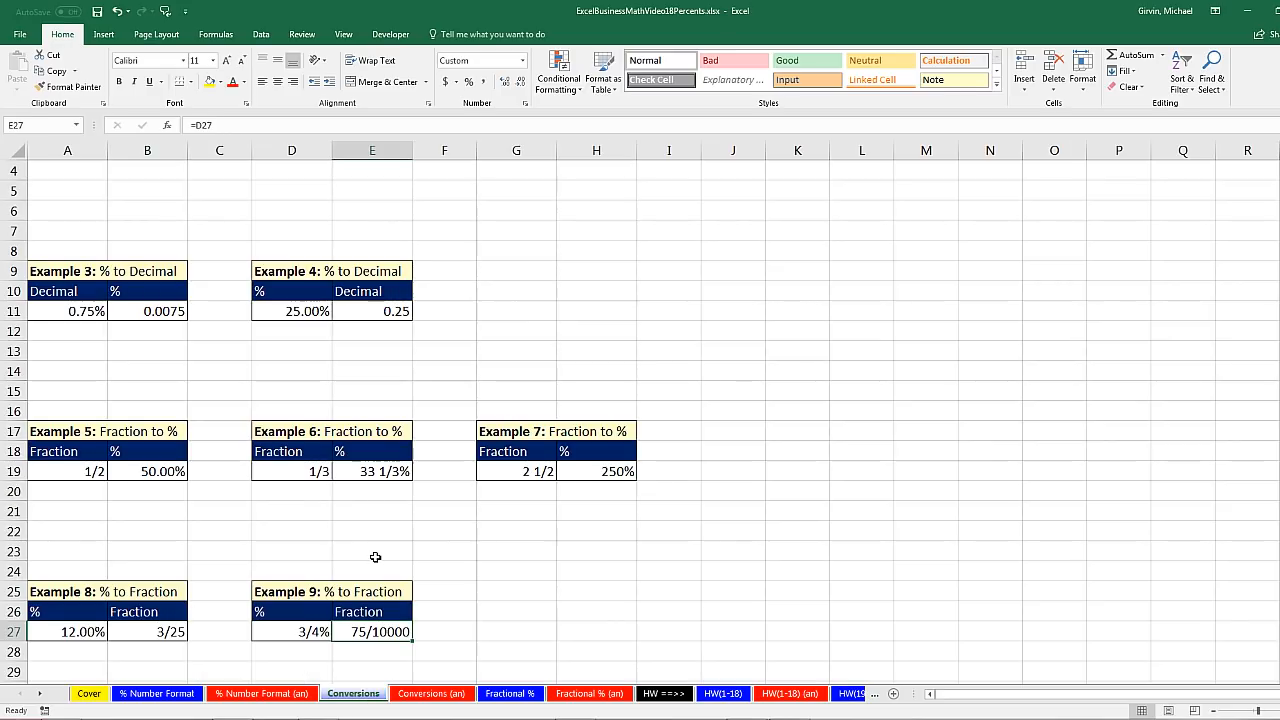
scroll(376, 557, up, 1)
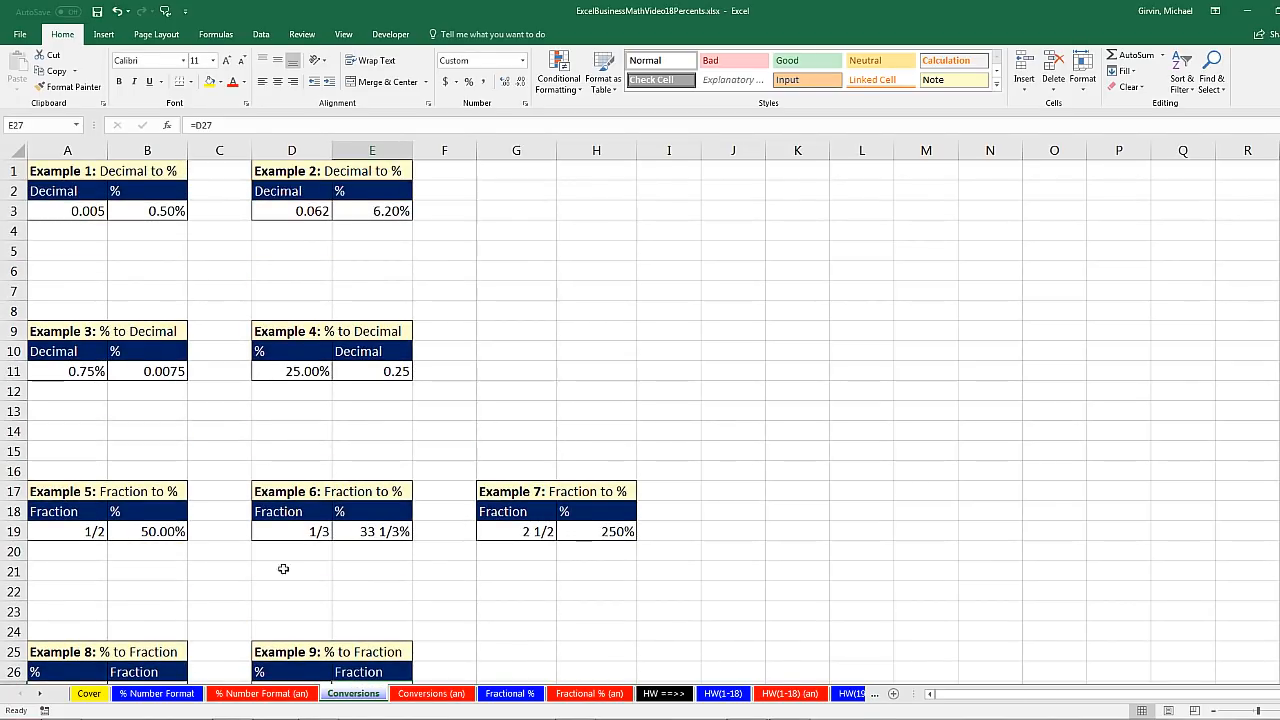
click(156, 693)
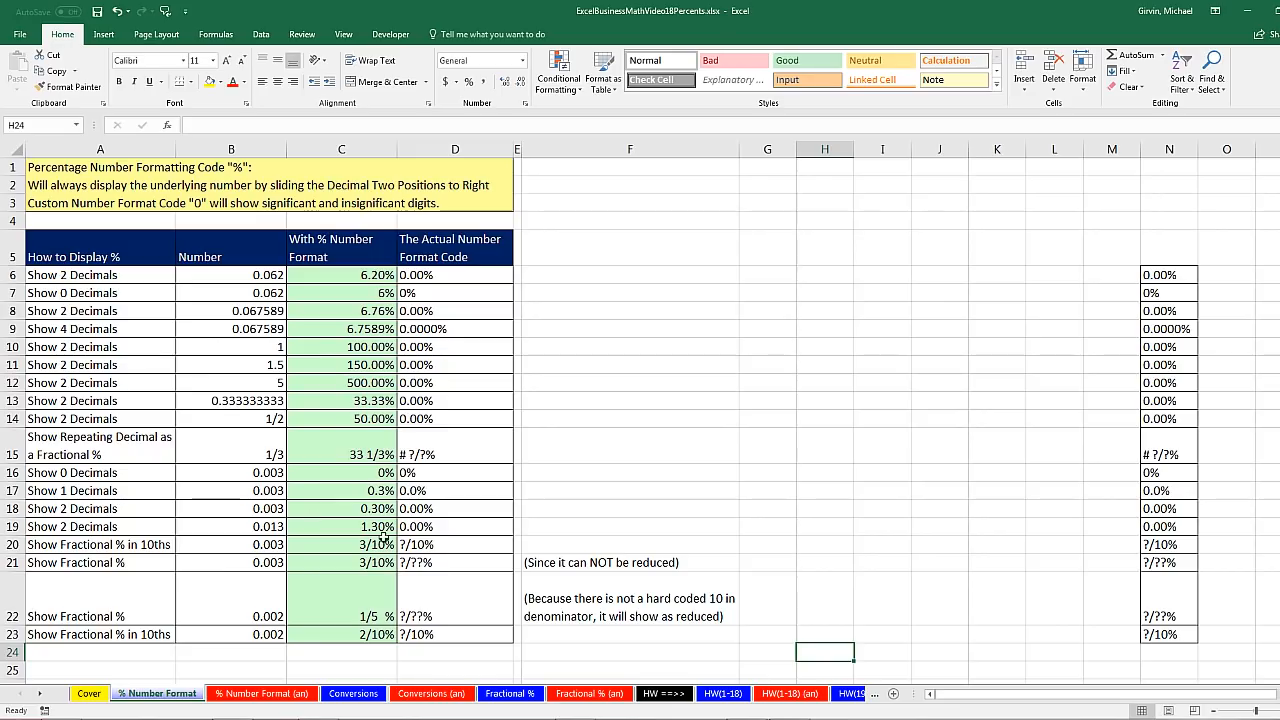
click(88, 694)
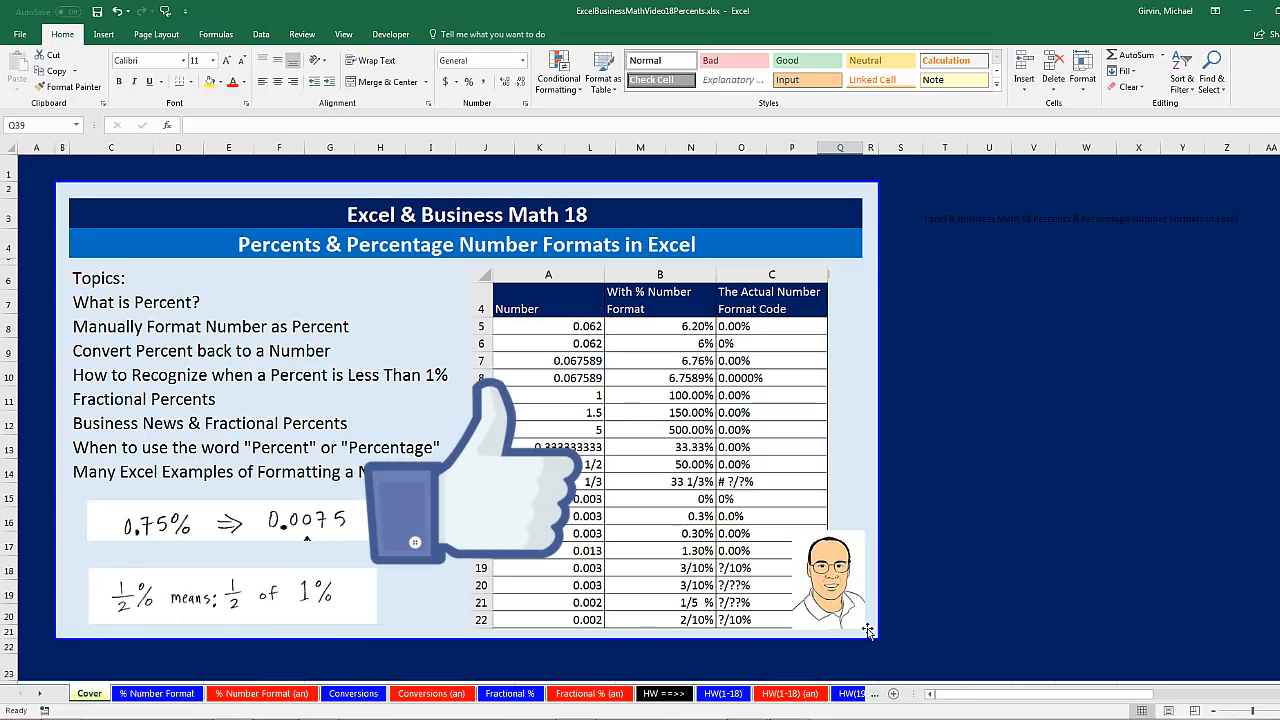